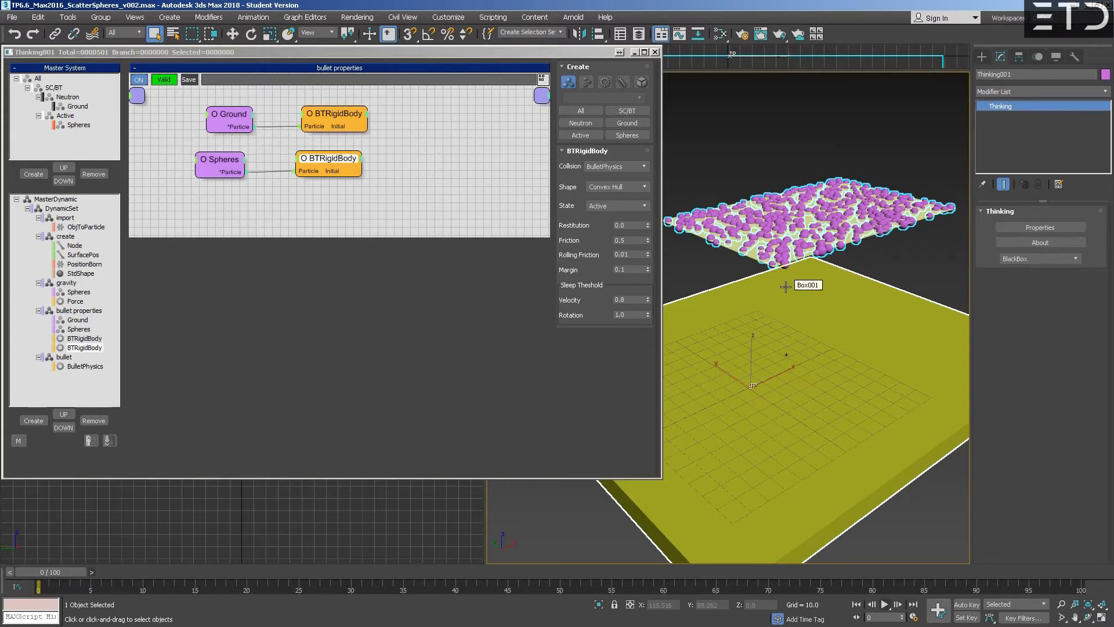
Add a new dynamic set under MasterDynamic and name it activate
{"action": "left_click", "coordinate": [747, 296]}
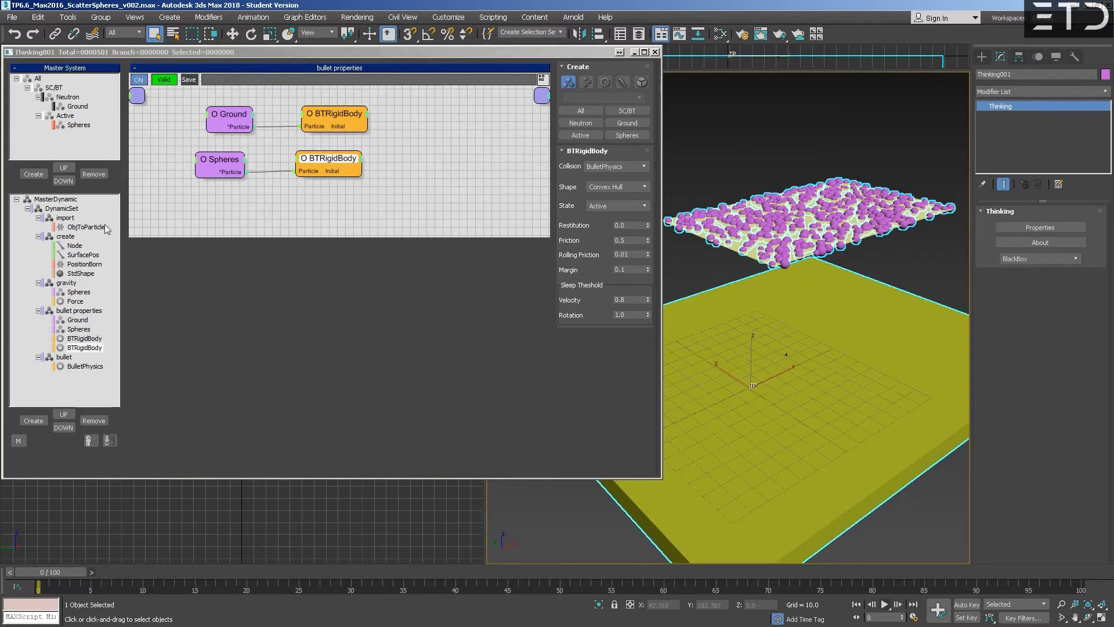
{"action": "left_click", "coordinate": [55, 209]}
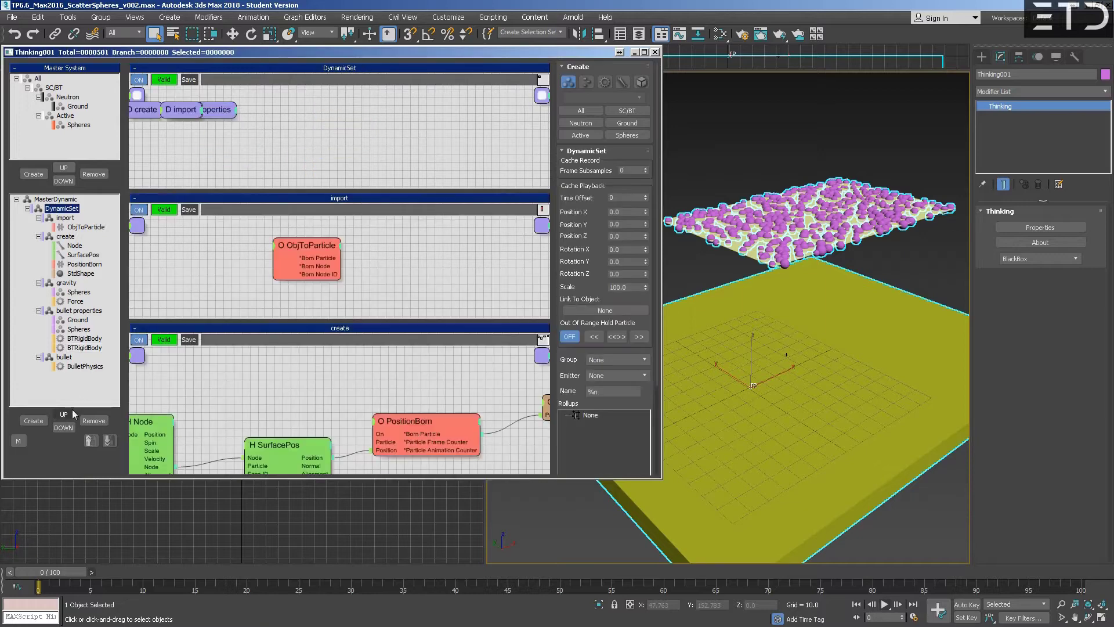
{"action": "left_click", "coordinate": [33, 421]}
{"action": "left_click", "coordinate": [64, 376]}
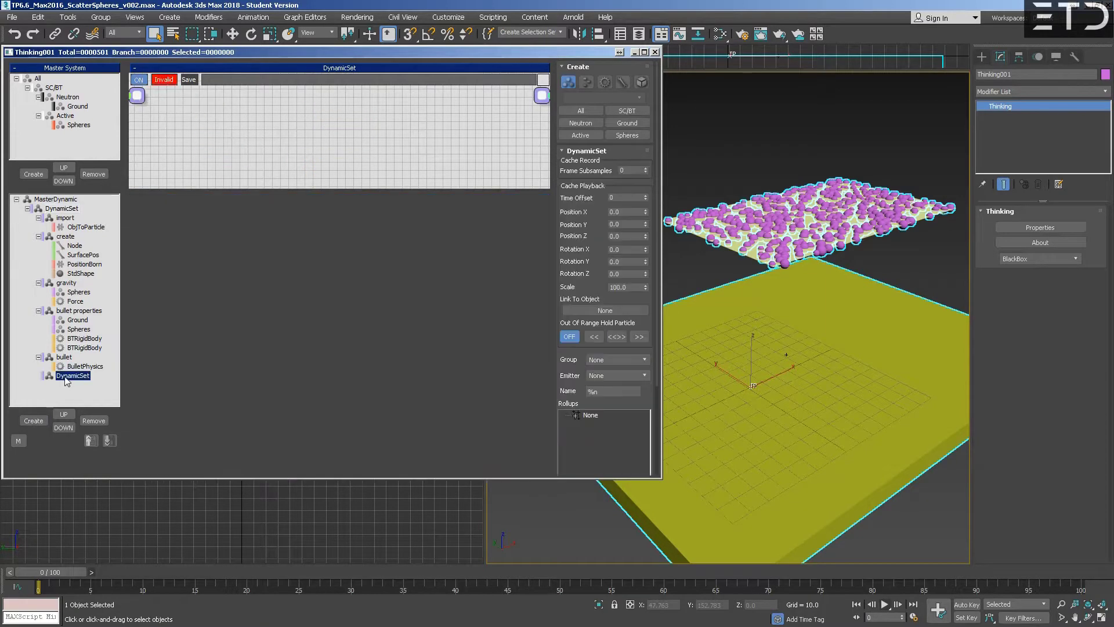
{"action": "left_click", "coordinate": [92, 374]}
{"action": "type", "text": "activate"}
{"action": "key", "text": "Return"}
Rename the Spheres particle group to Inactive
{"action": "left_click", "coordinate": [50, 95]}
{"action": "left_click_drag", "start_coordinate": [49, 94], "coordinate": [33, 80]}
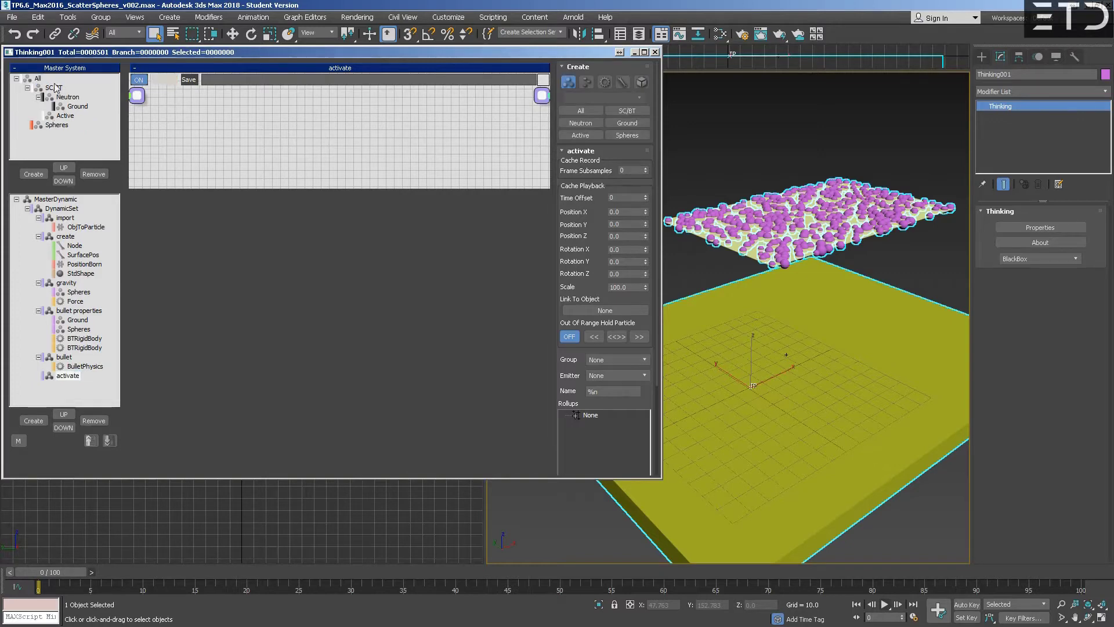
{"action": "double_click", "coordinate": [58, 125]}
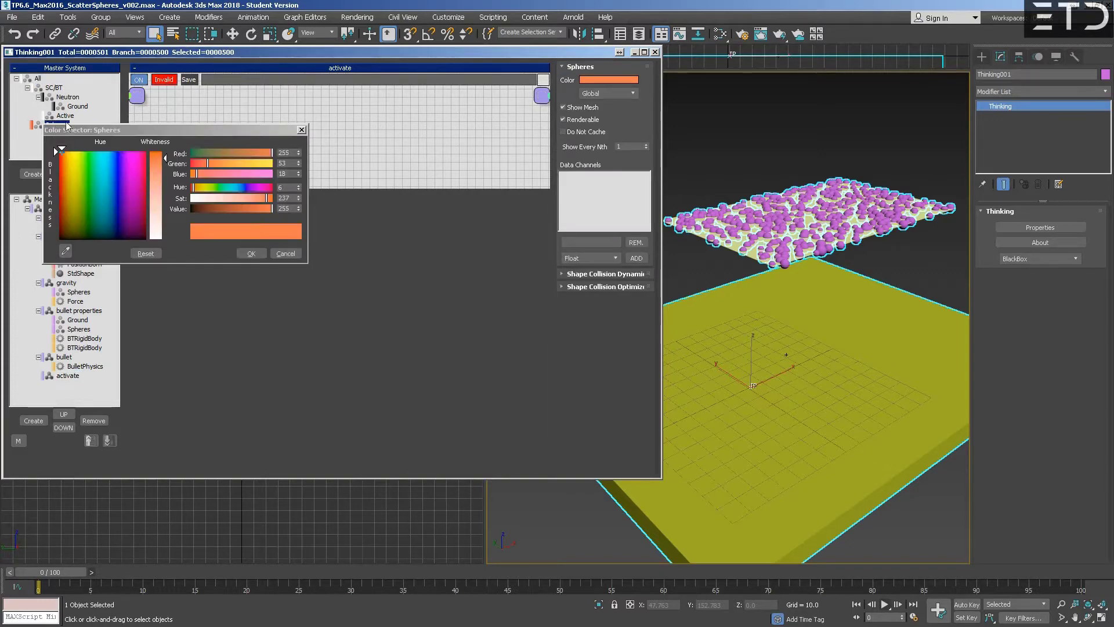
{"action": "left_click", "coordinate": [314, 135]}
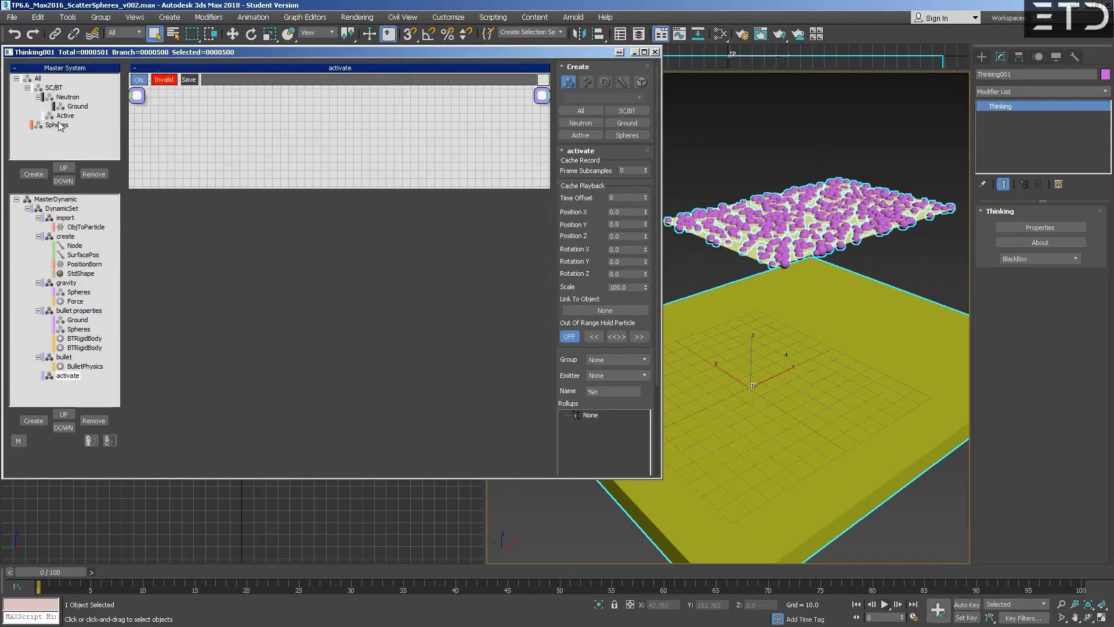
{"action": "left_click", "coordinate": [58, 125]}
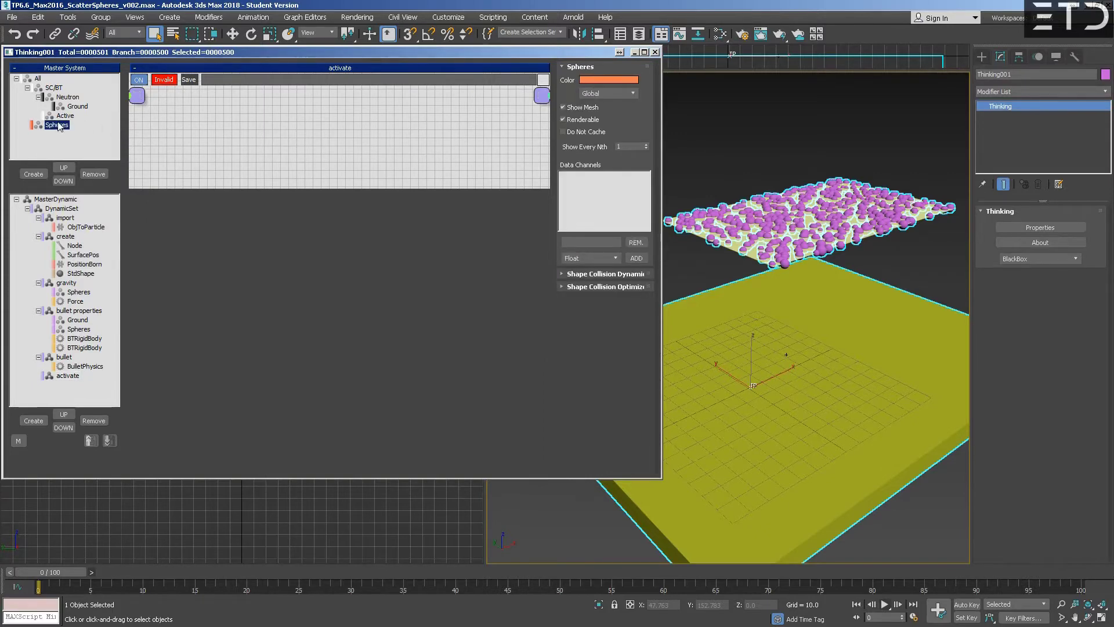
{"action": "left_click", "coordinate": [58, 125]}
{"action": "type", "text": "Inactive"}
{"action": "key", "text": "Return"}
{"action": "left_click", "coordinate": [96, 228]}
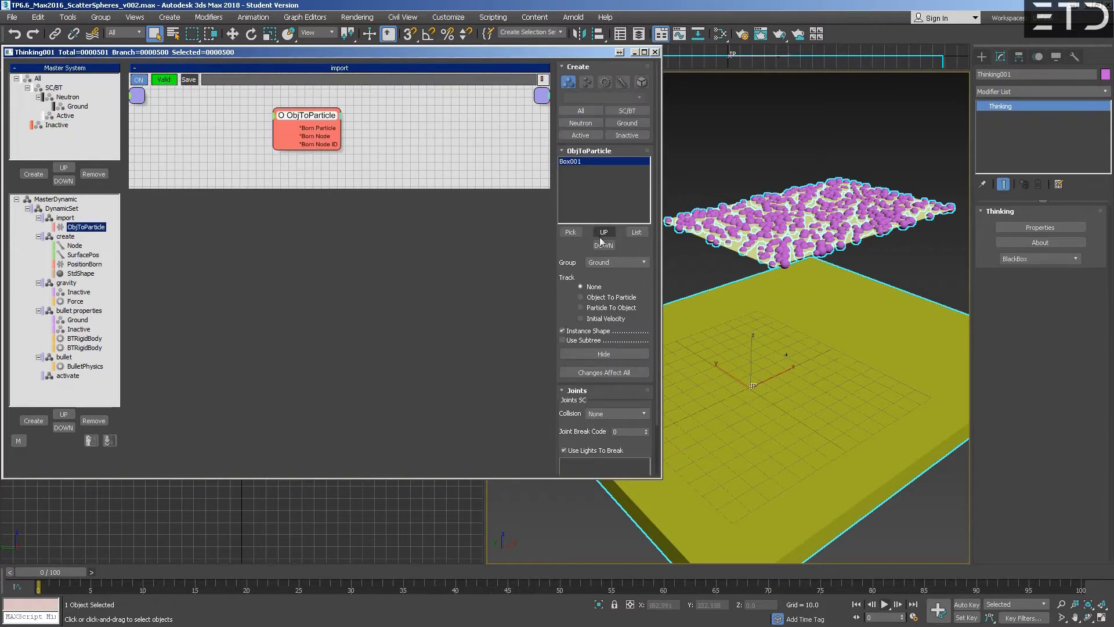
Move the Inactive group so it sits directly under All
{"action": "left_click", "coordinate": [85, 264]}
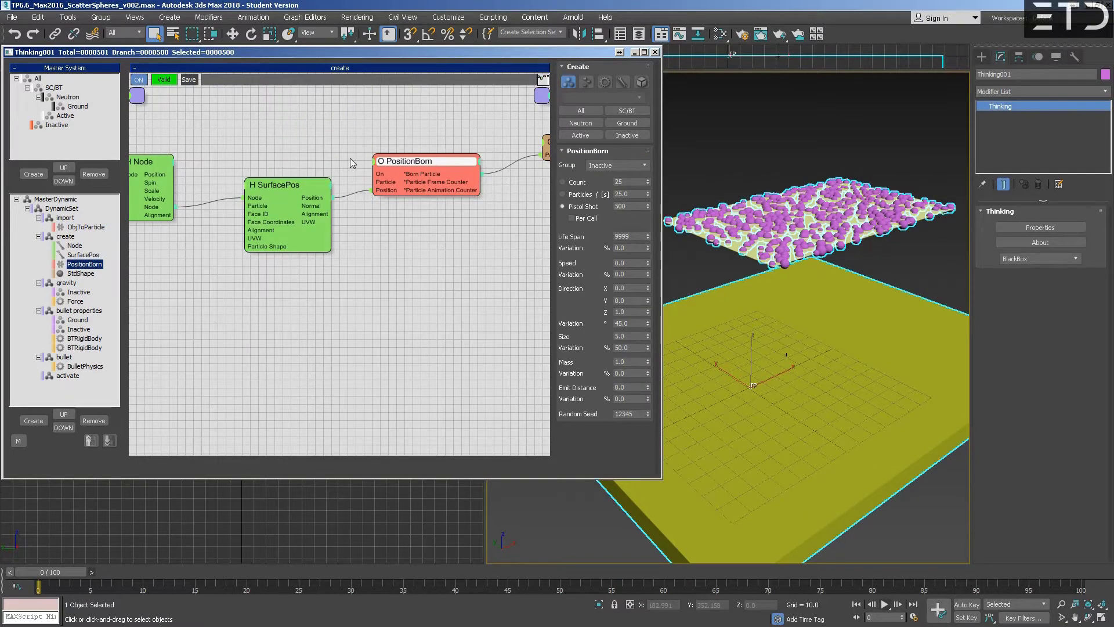
{"action": "left_click_drag", "start_coordinate": [409, 172], "coordinate": [410, 163]}
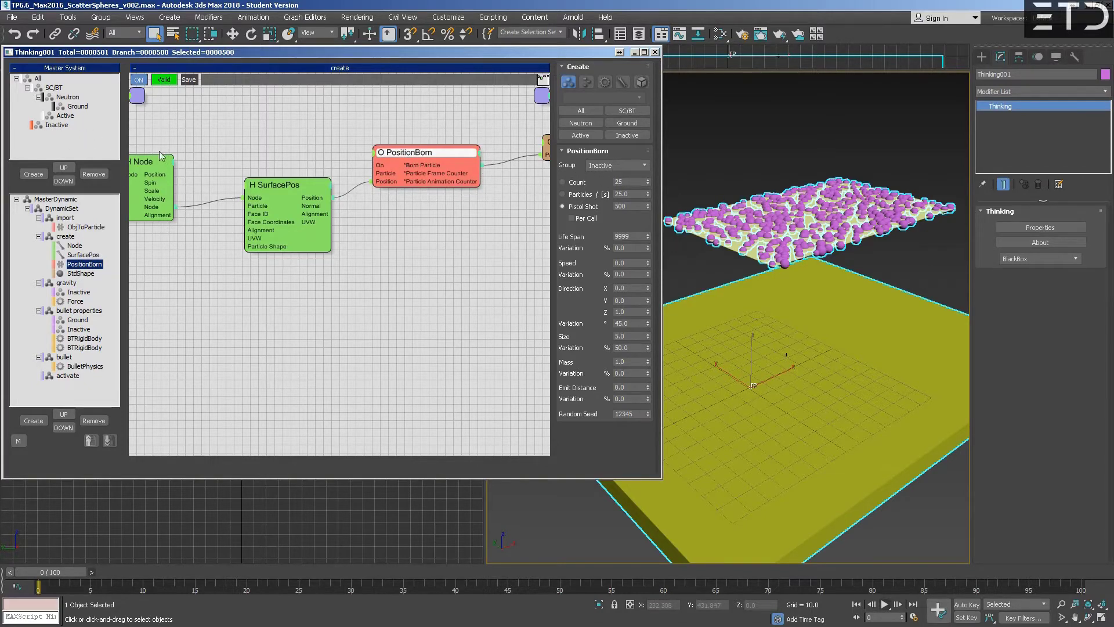
{"action": "left_click", "coordinate": [55, 127]}
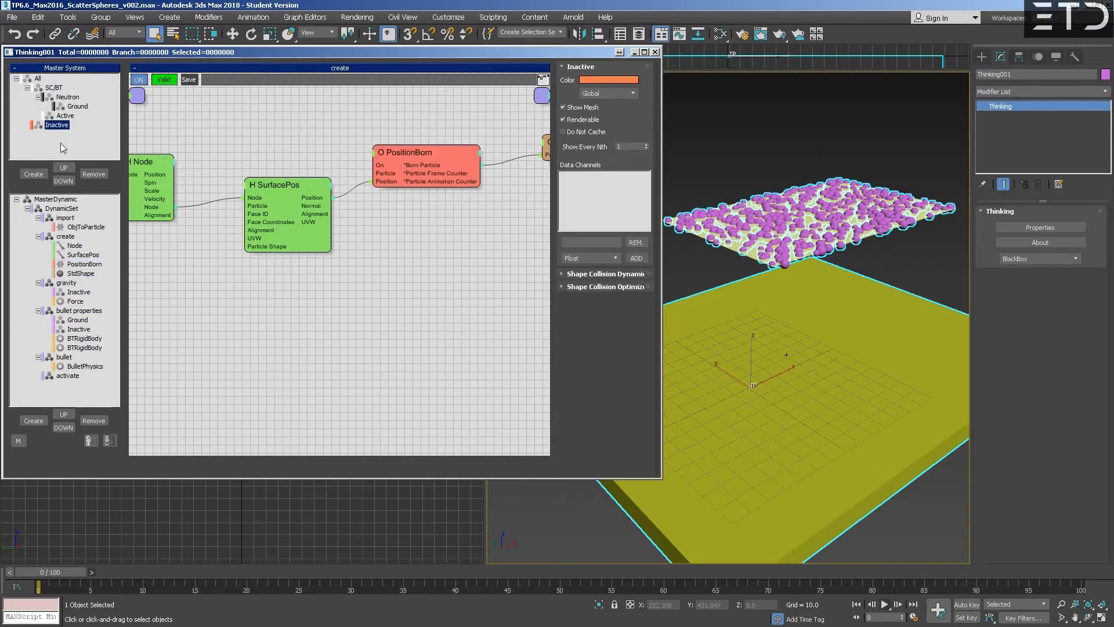
{"action": "left_click", "coordinate": [64, 168]}
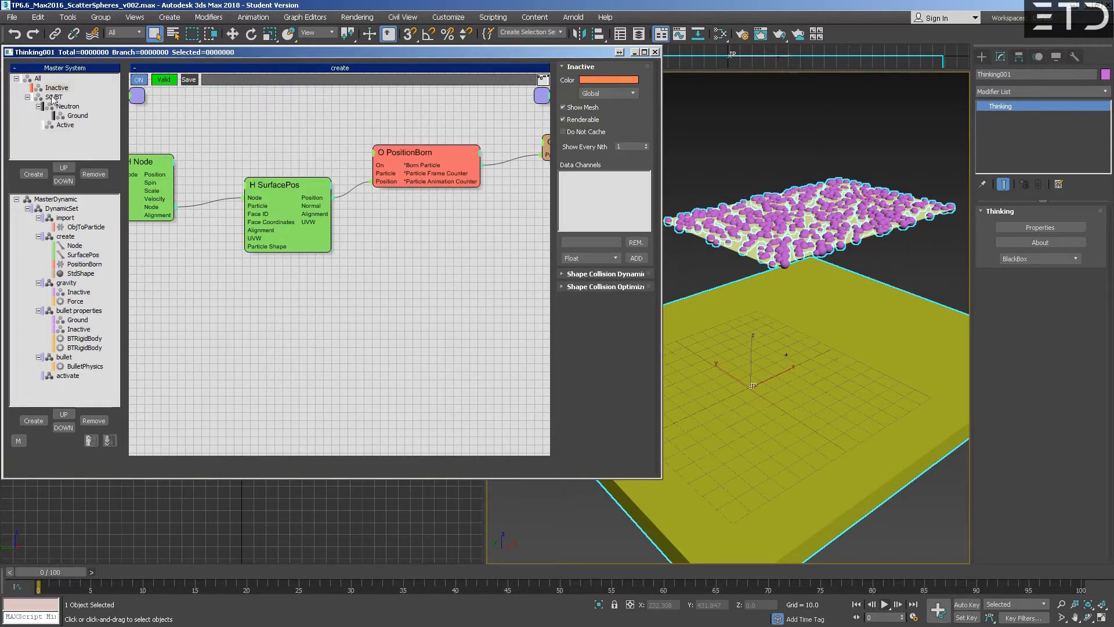
Create a subgroup named spheres inside the Active group and save the setup
{"action": "left_click", "coordinate": [66, 125]}
{"action": "left_click", "coordinate": [35, 174]}
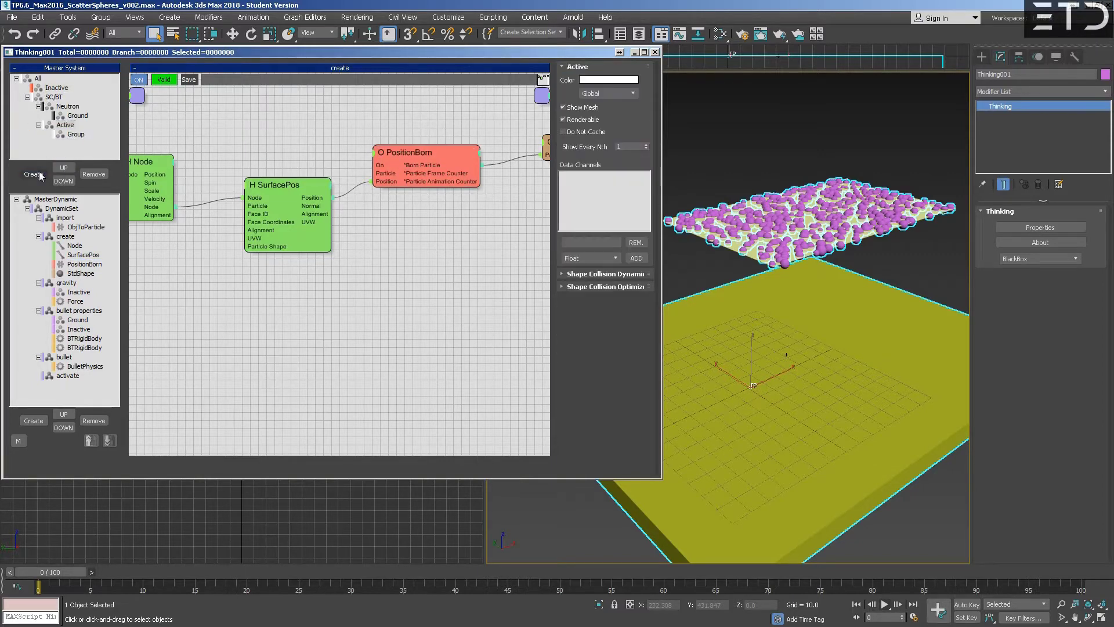
{"action": "double_click", "coordinate": [69, 139]}
{"action": "left_click", "coordinate": [279, 262]}
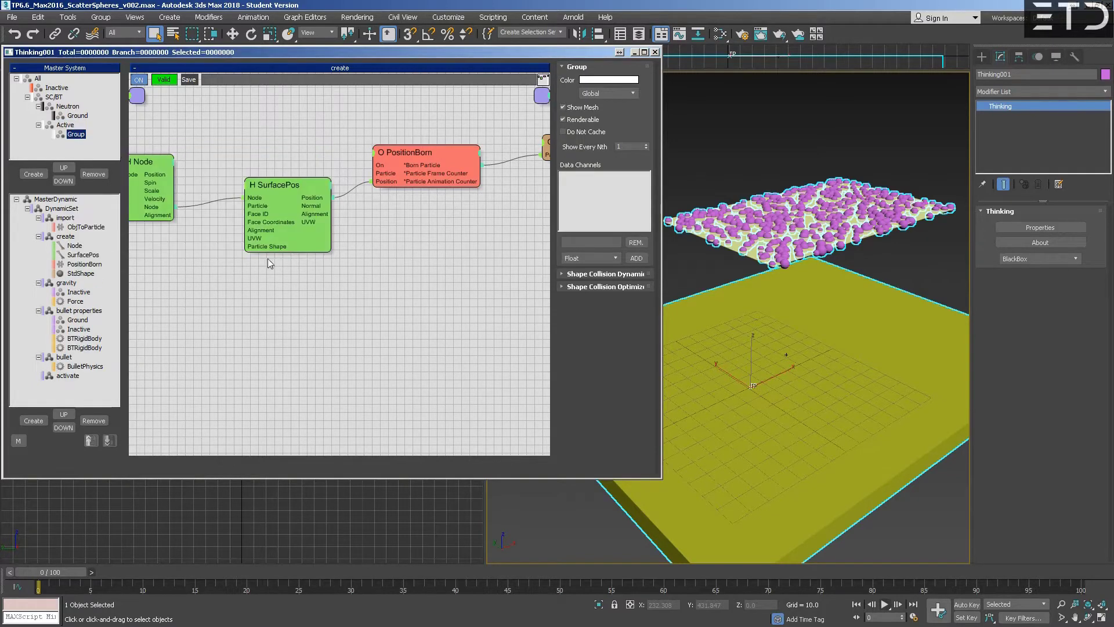
{"action": "left_click", "coordinate": [76, 135]}
{"action": "type", "text": "spheres"}
{"action": "key", "text": "Return"}
{"action": "left_click", "coordinate": [52, 90]}
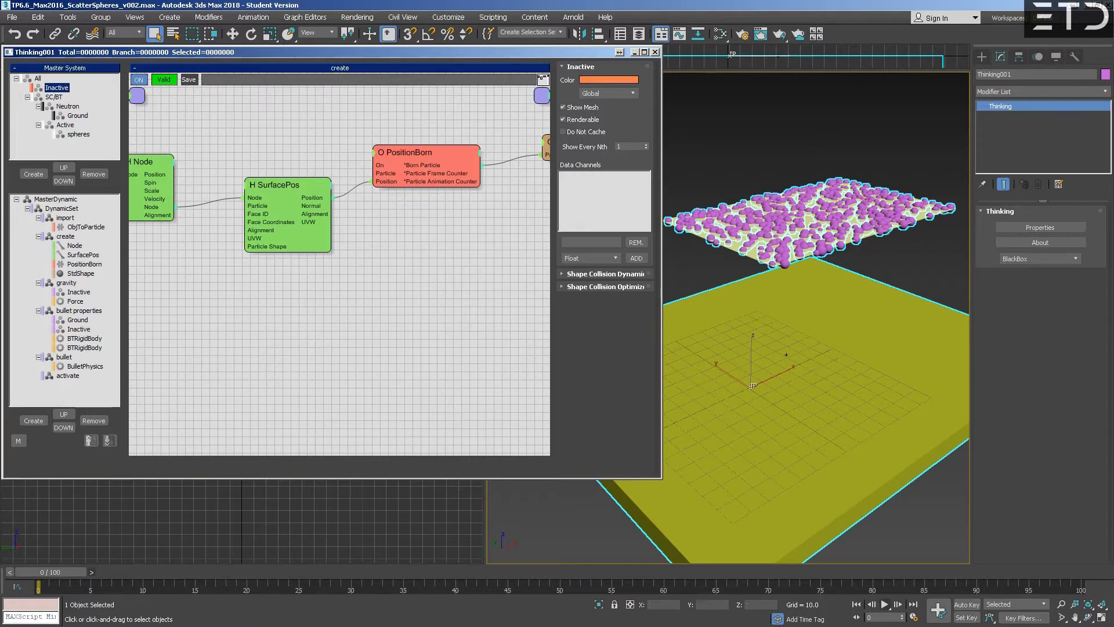
{"action": "left_click", "coordinate": [32, 574]}
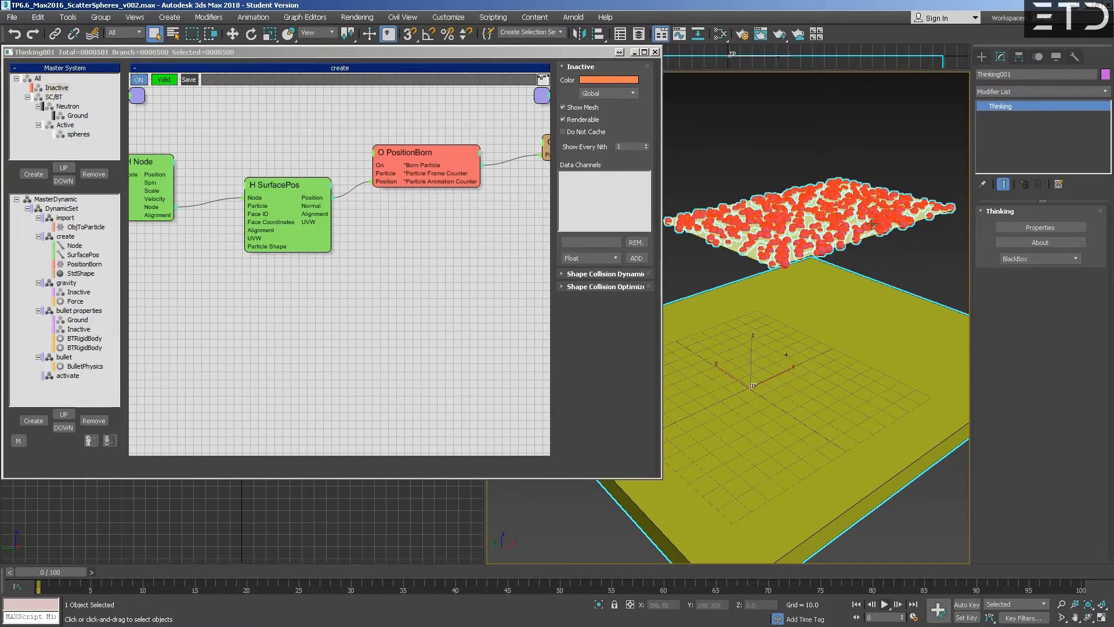
Test-play the falling red spheres in the viewport and rewind to frame 0
{"action": "scroll", "coordinate": [871, 223], "scroll_direction": "up", "scroll_amount": 6}
{"action": "scroll", "coordinate": [930, 216], "scroll_direction": "down", "scroll_amount": 4}
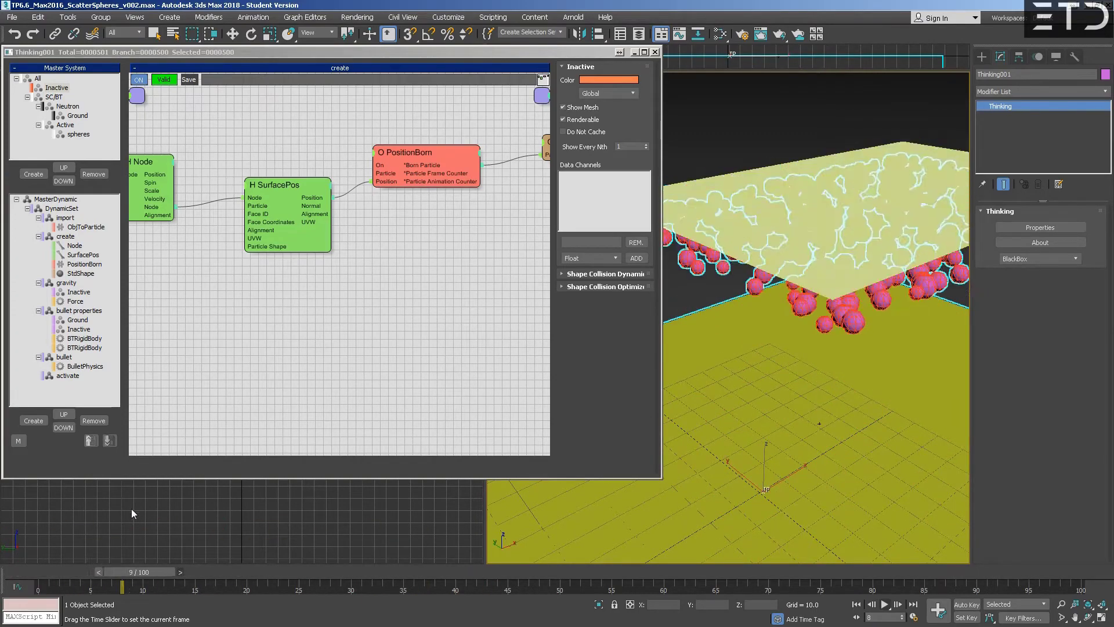
{"action": "key", "text": "Home"}
Make the gravity step act on the Active group instead of Inactive
{"action": "left_click", "coordinate": [78, 292]}
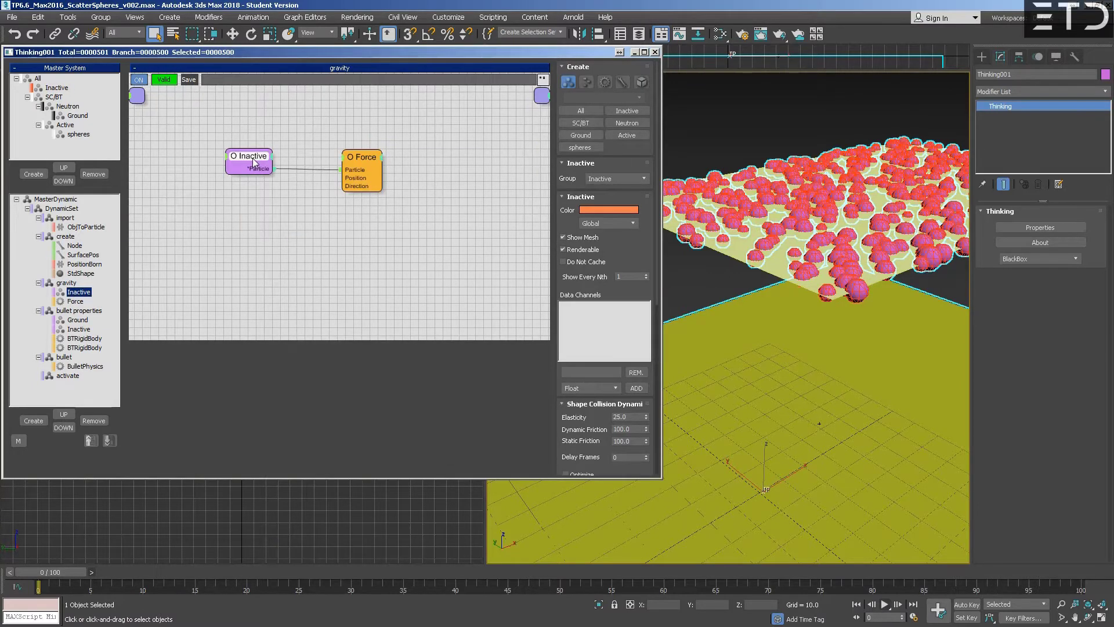
{"action": "left_click", "coordinate": [615, 179]}
{"action": "left_click", "coordinate": [597, 235]}
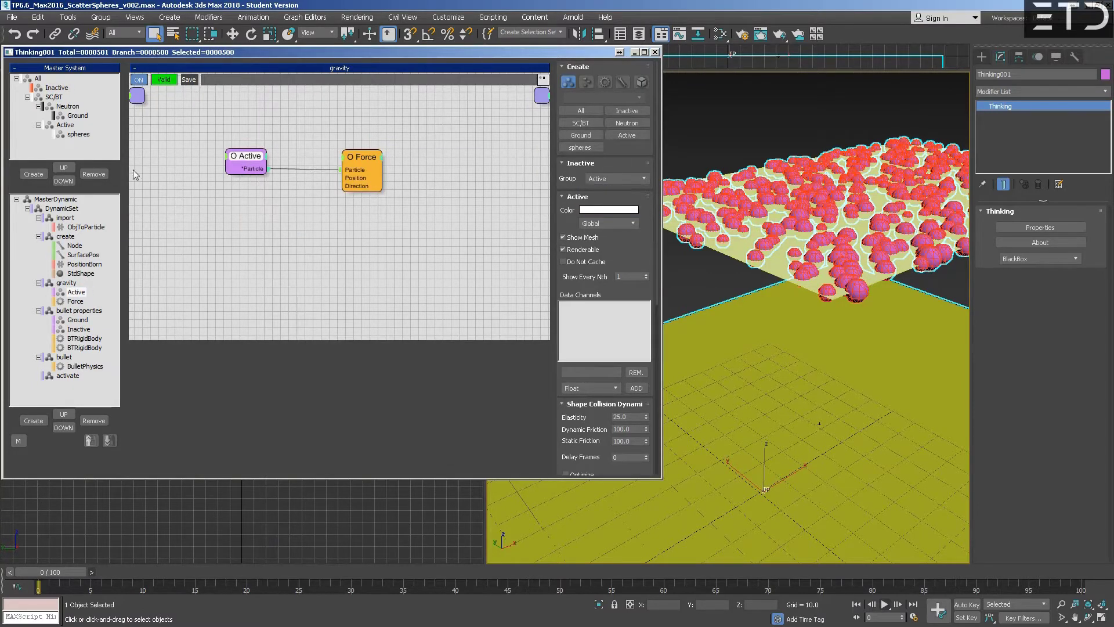
Switch the bullet properties rigid-body group from Inactive to Active and scrub to verify
{"action": "left_click", "coordinate": [78, 320]}
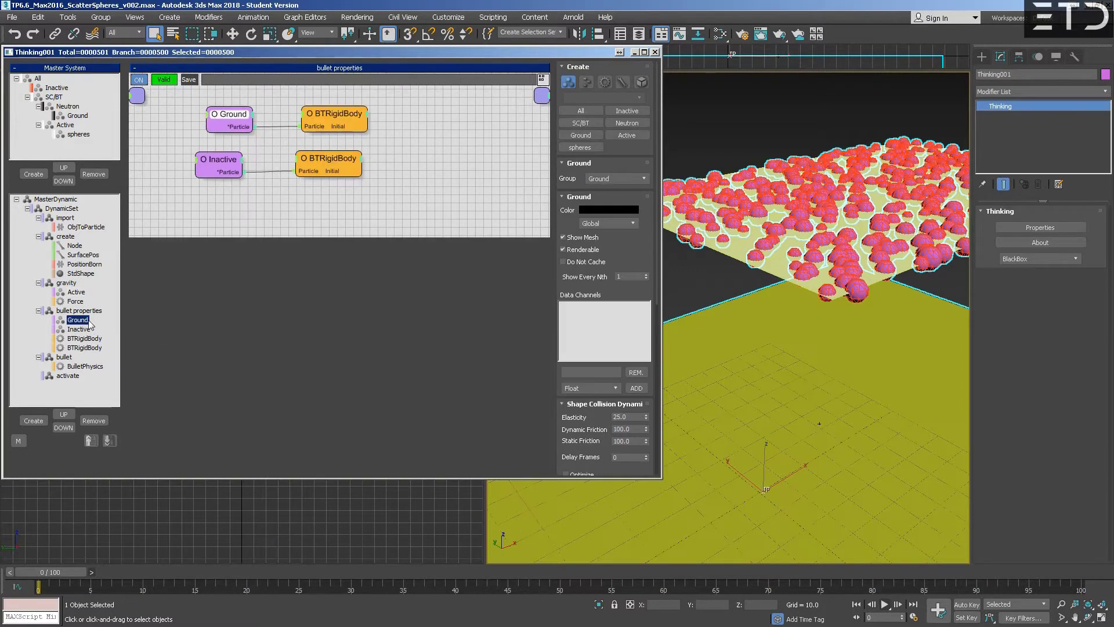
{"action": "left_click", "coordinate": [79, 329]}
{"action": "left_click", "coordinate": [645, 180]}
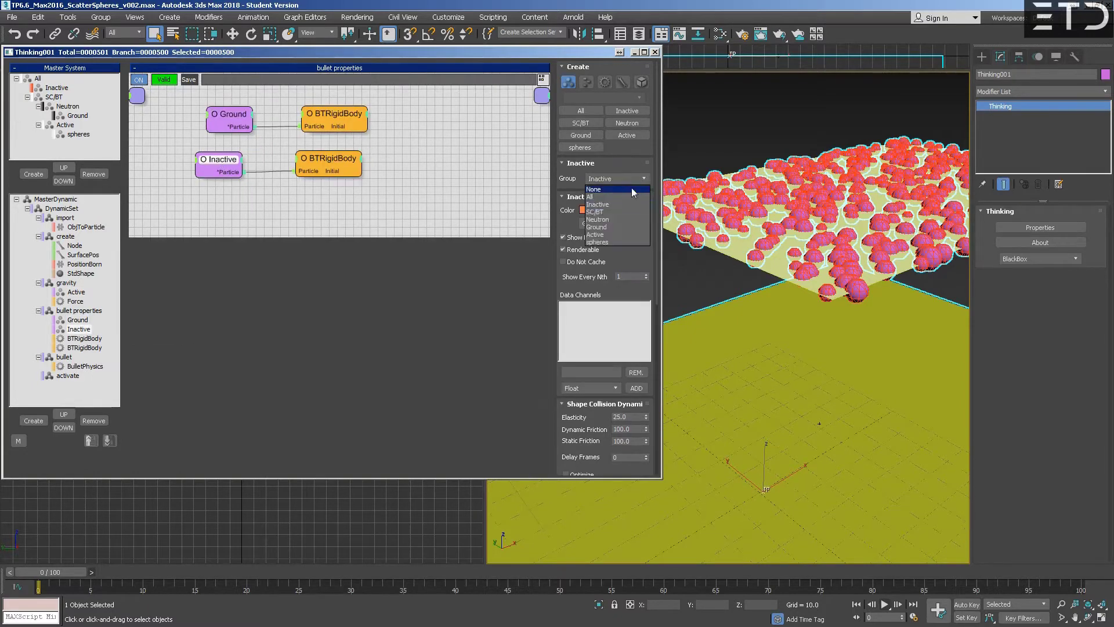
{"action": "left_click", "coordinate": [603, 235]}
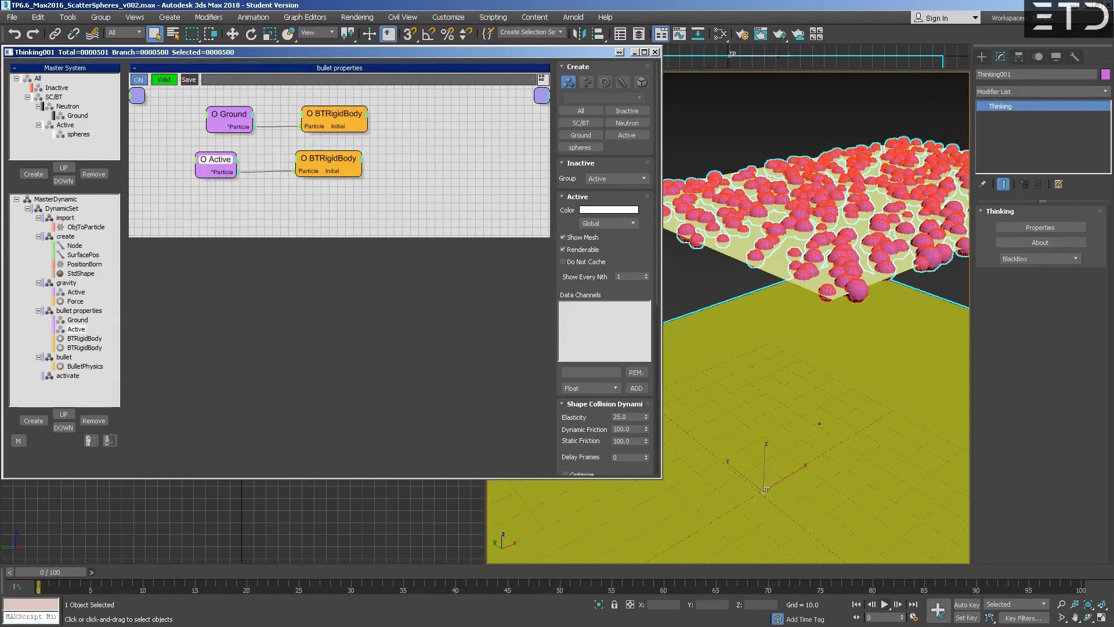
{"action": "left_click_drag", "start_coordinate": [41, 572], "coordinate": [264, 566]}
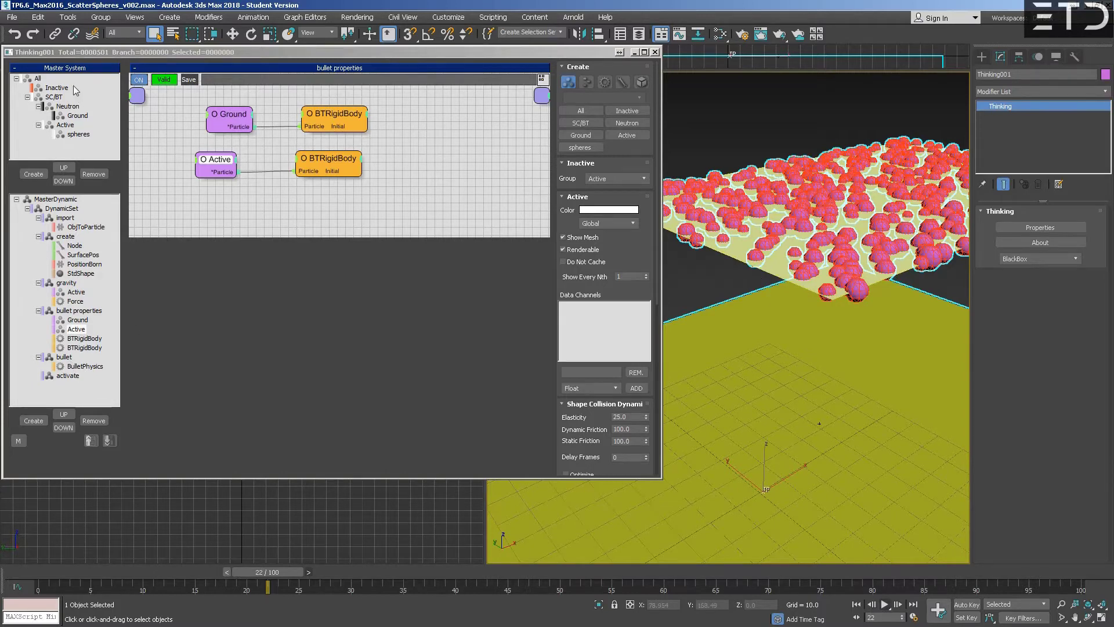
{"action": "left_click", "coordinate": [56, 97]}
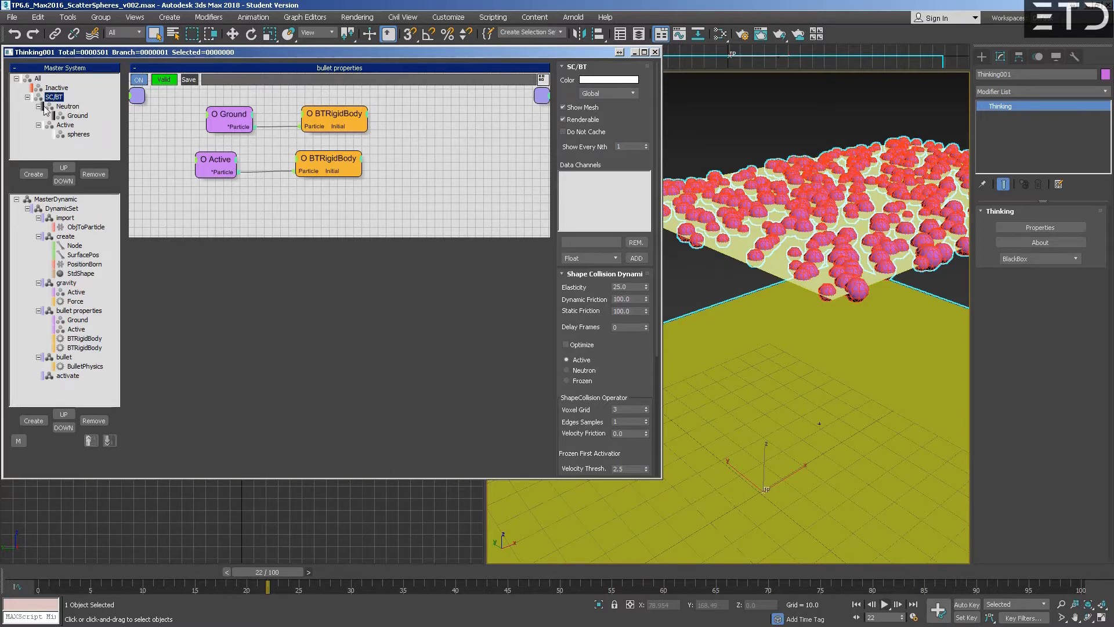
{"action": "left_click", "coordinate": [69, 376]}
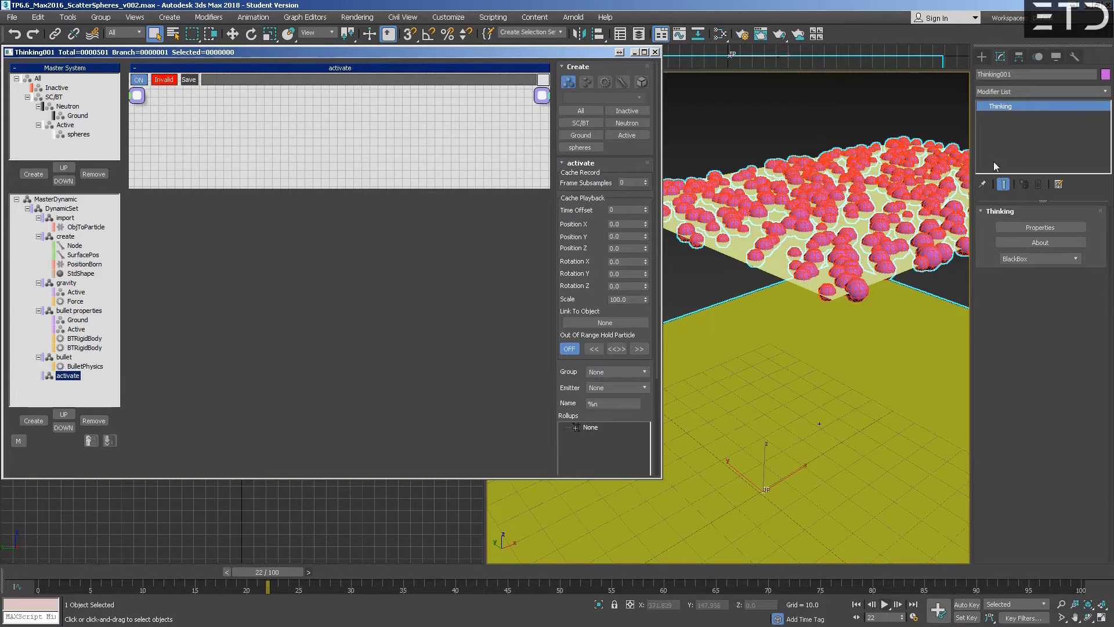
Create a large GeoSphere and lift it above the sphere-covered plane
{"action": "left_click", "coordinate": [982, 58]}
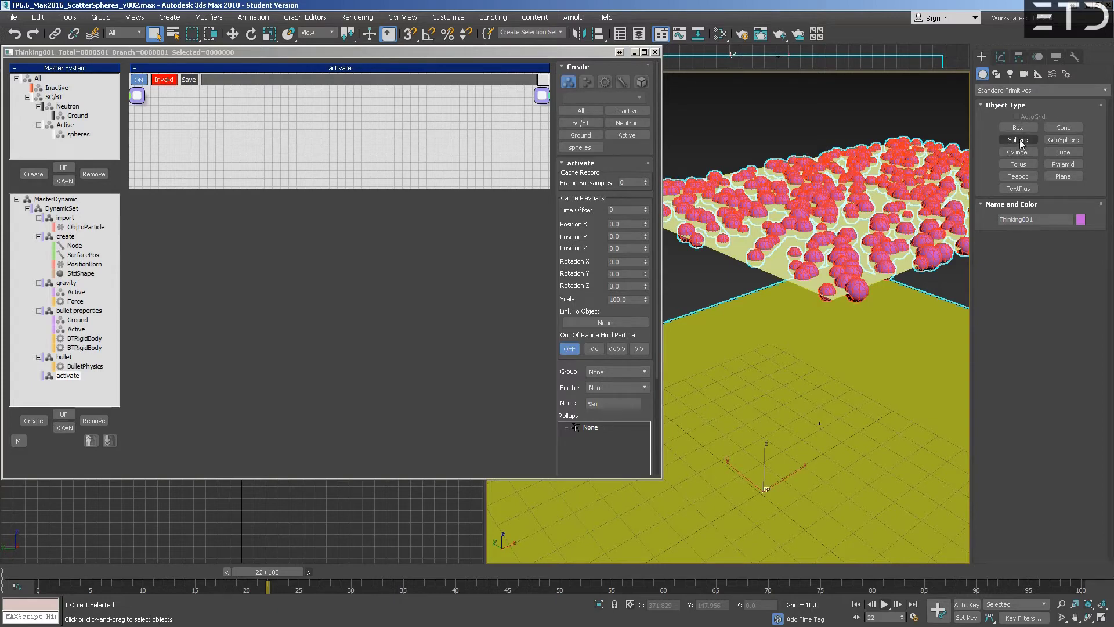
{"action": "left_click", "coordinate": [1063, 140]}
{"action": "left_click_drag", "start_coordinate": [712, 354], "coordinate": [714, 122]}
{"action": "key", "text": "w"}
{"action": "middle_click_drag", "start_coordinate": [714, 122], "coordinate": [976, 471], "text": "alt"}
With Auto Key on at frame 0, place the GeoSphere beside the plane, then go to frame 66
{"action": "left_click", "coordinate": [958, 604]}
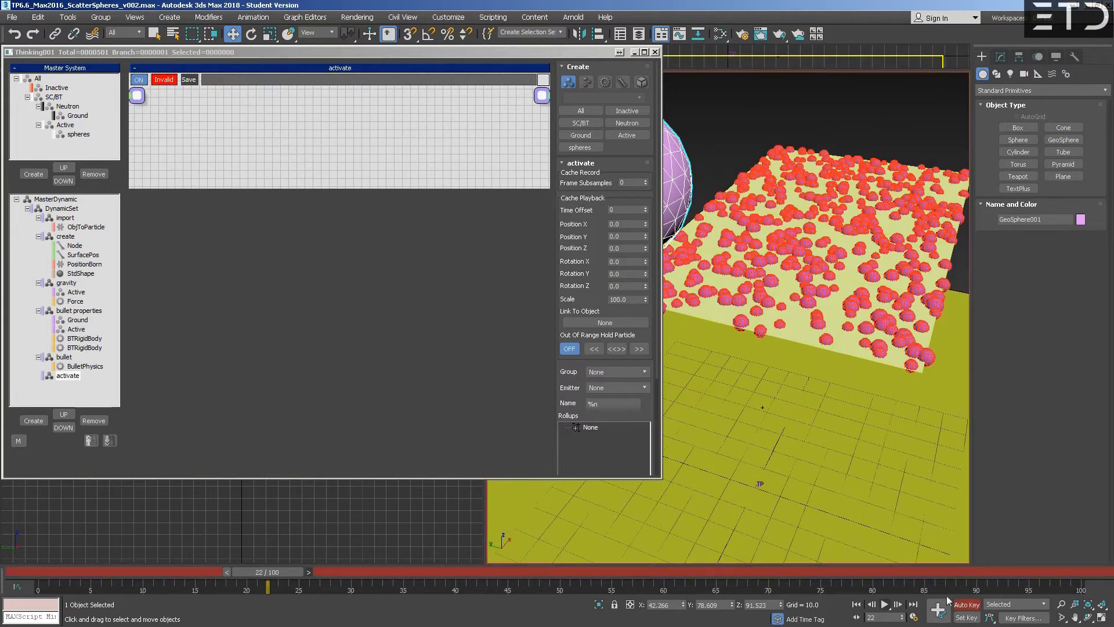
{"action": "left_click", "coordinate": [6, 566]}
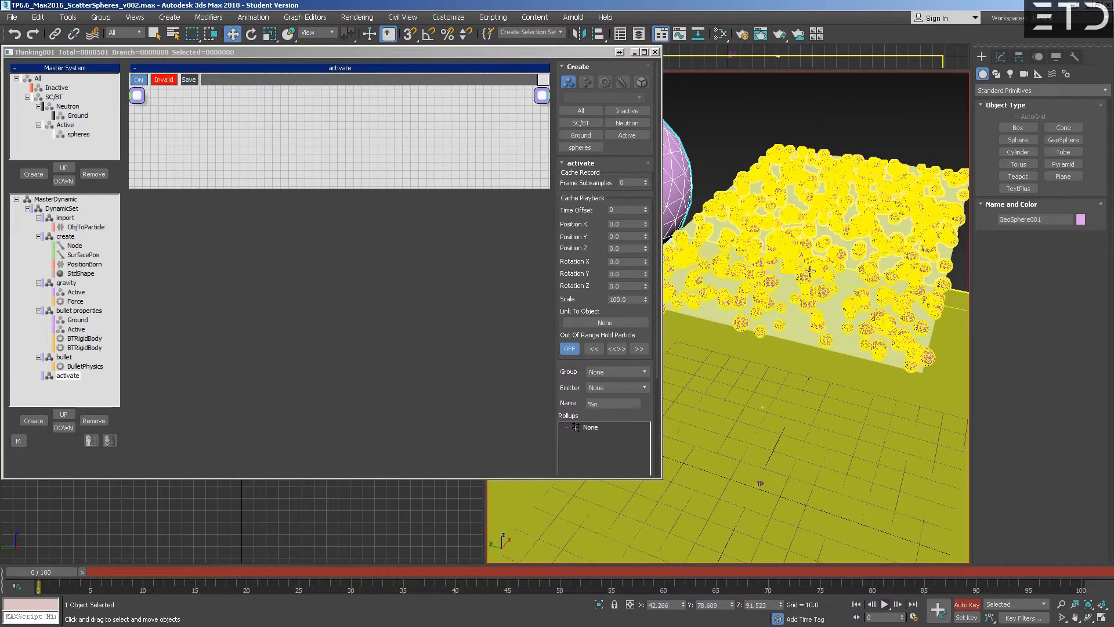
{"action": "middle_click_drag", "start_coordinate": [871, 348], "coordinate": [938, 306], "text": "alt"}
{"action": "left_click_drag", "start_coordinate": [720, 222], "coordinate": [748, 226]}
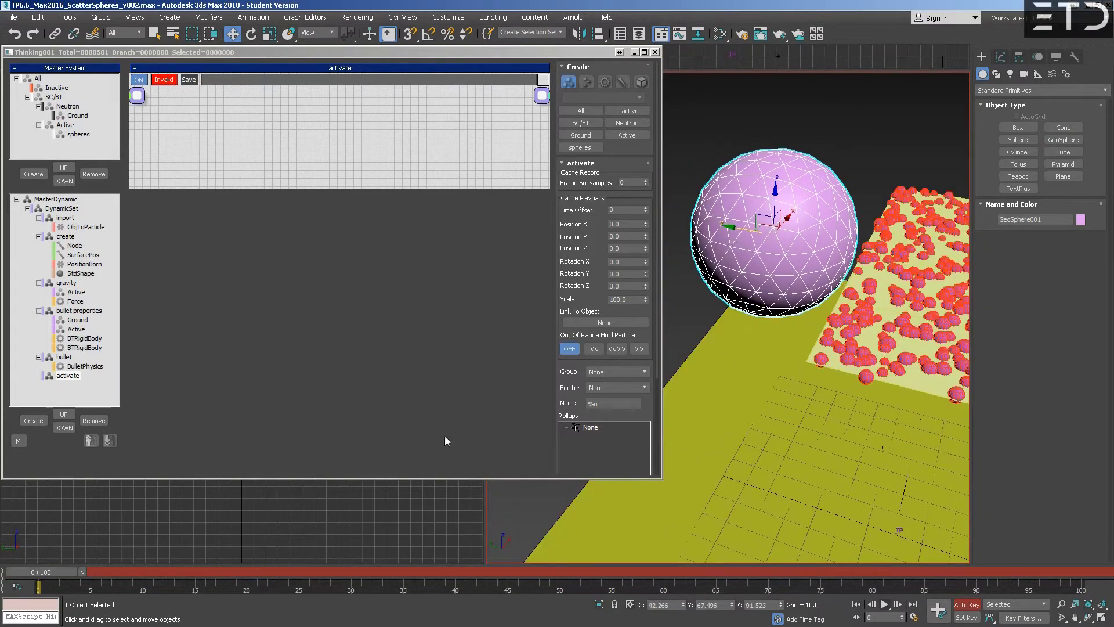
{"action": "left_click_drag", "start_coordinate": [513, 571], "coordinate": [721, 571]}
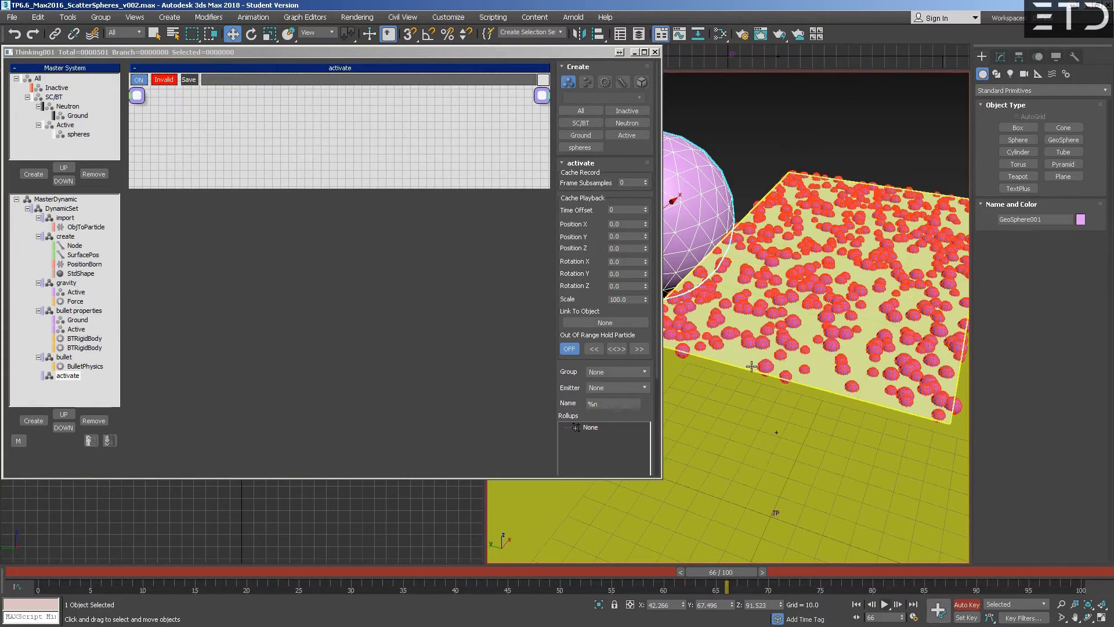
Key the GeoSphere far past the plane at frame 66, review back to frame 0, and disable Auto Key
{"action": "middle_click_drag", "start_coordinate": [755, 302], "coordinate": [735, 250], "text": "alt"}
{"action": "left_click_drag", "start_coordinate": [736, 249], "coordinate": [819, 319]}
{"action": "middle_click_drag", "start_coordinate": [819, 319], "coordinate": [672, 624], "text": "alt"}
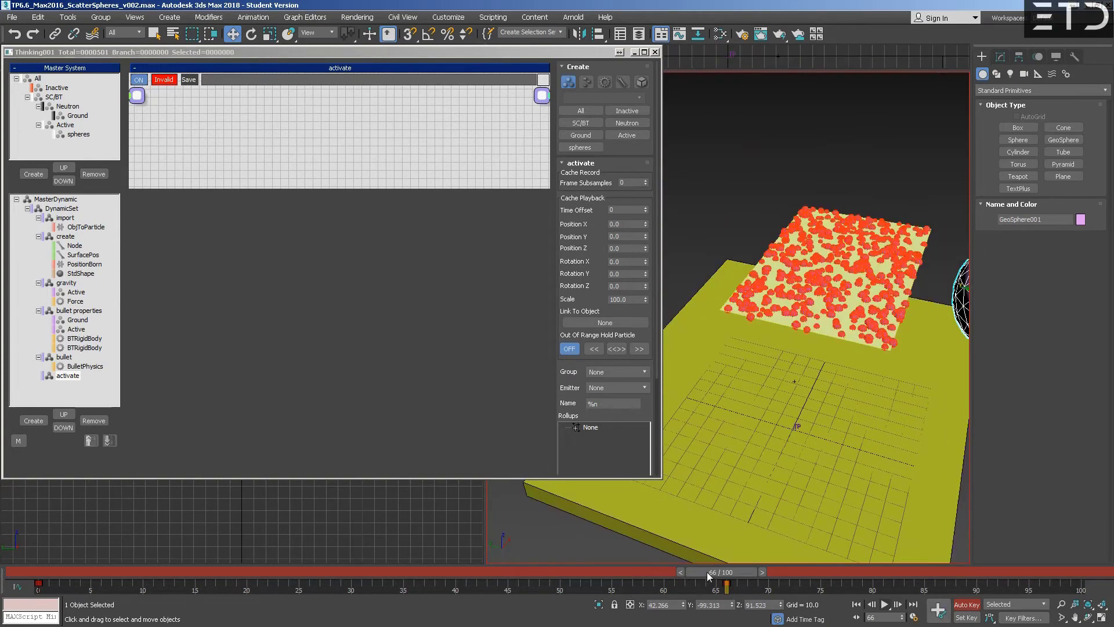
{"action": "left_click_drag", "start_coordinate": [707, 573], "coordinate": [35, 575]}
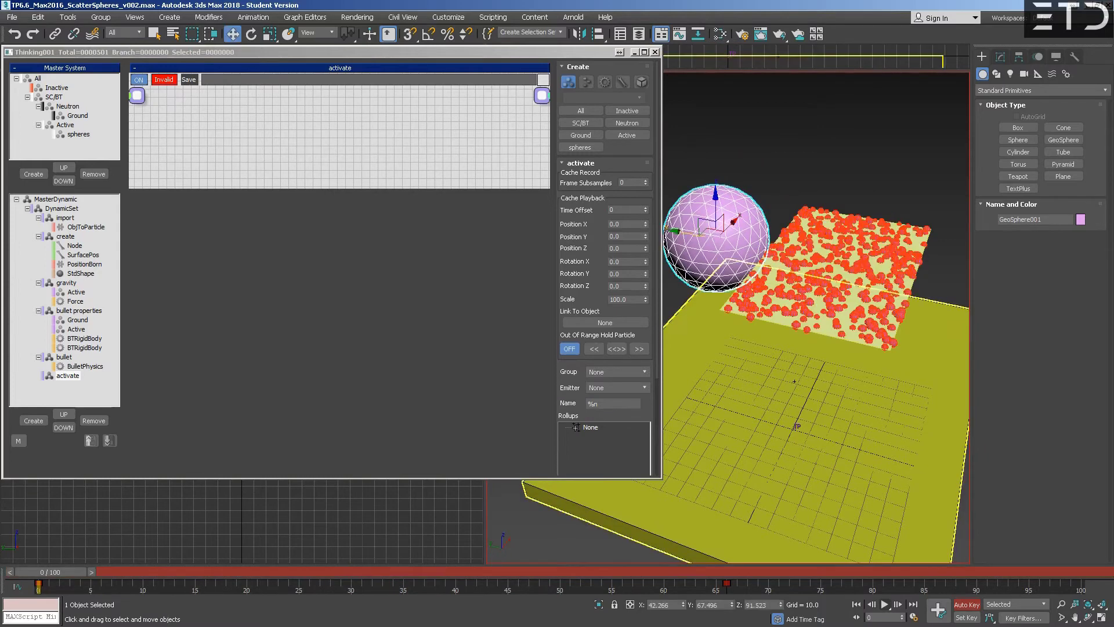
{"action": "left_click", "coordinate": [965, 605]}
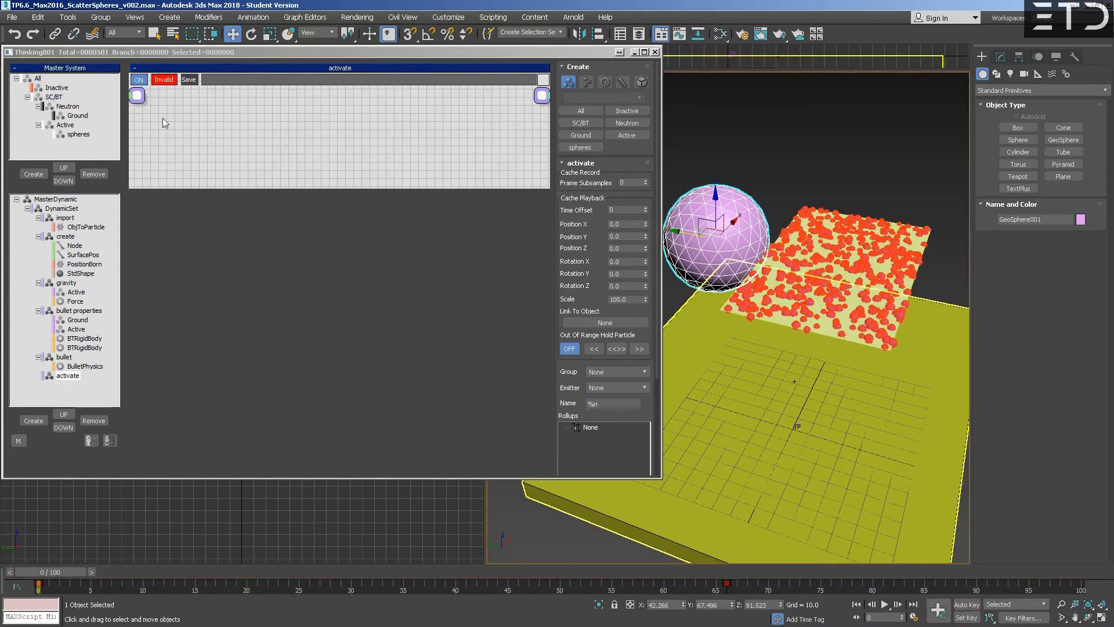
Add the Inactive node and a Group operator set to spheres to the activate set, and wire them
{"action": "left_click_drag", "start_coordinate": [56, 88], "coordinate": [196, 134]}
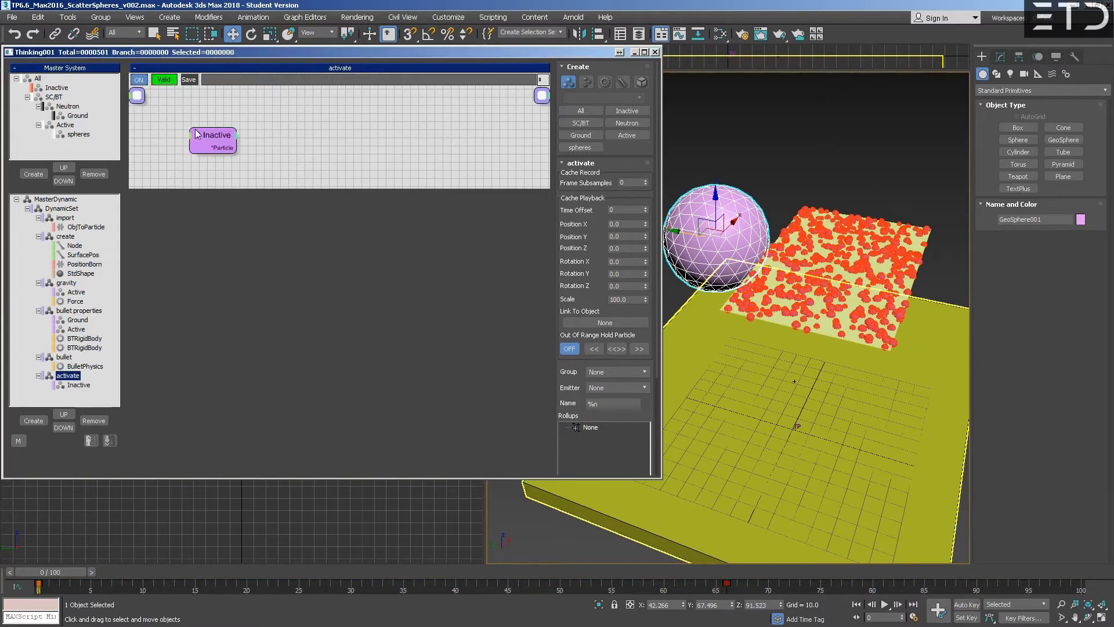
{"action": "right_click", "coordinate": [277, 140]}
{"action": "mouse_move", "coordinate": [317, 166]}
{"action": "mouse_move", "coordinate": [369, 170]}
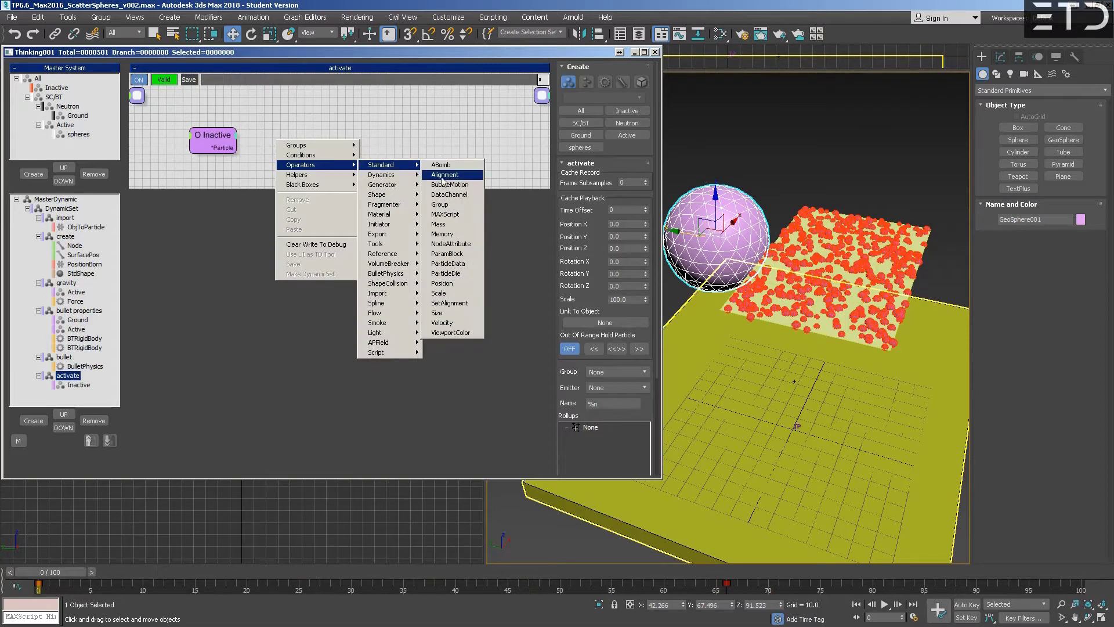
{"action": "left_click", "coordinate": [439, 204]}
{"action": "left_click_drag", "start_coordinate": [337, 152], "coordinate": [365, 139]}
{"action": "left_click", "coordinate": [595, 180]}
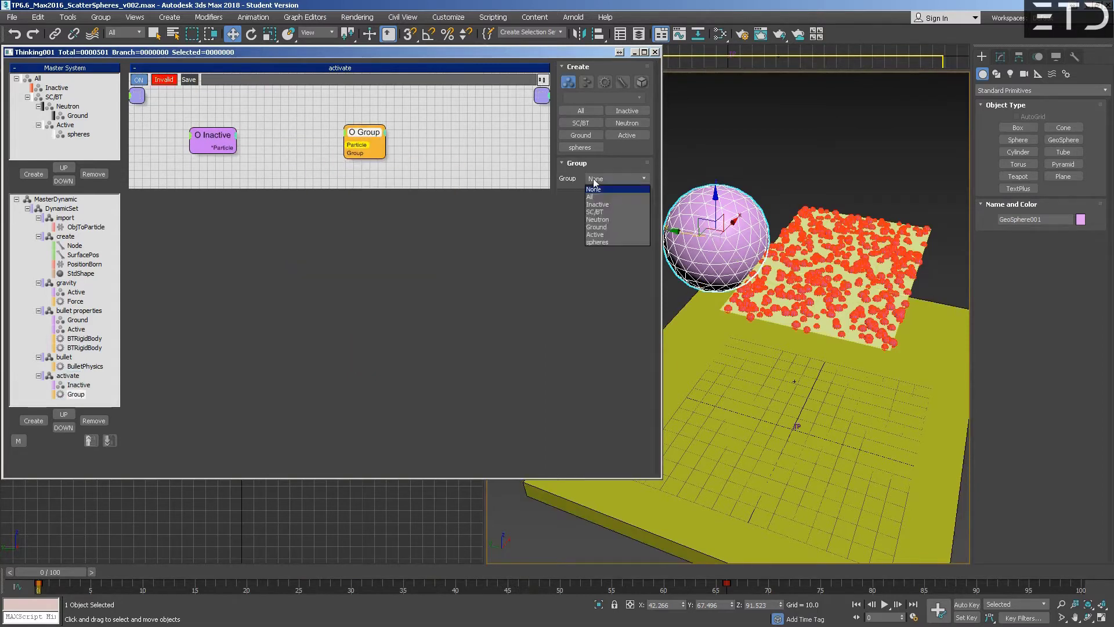
{"action": "left_click", "coordinate": [606, 241]}
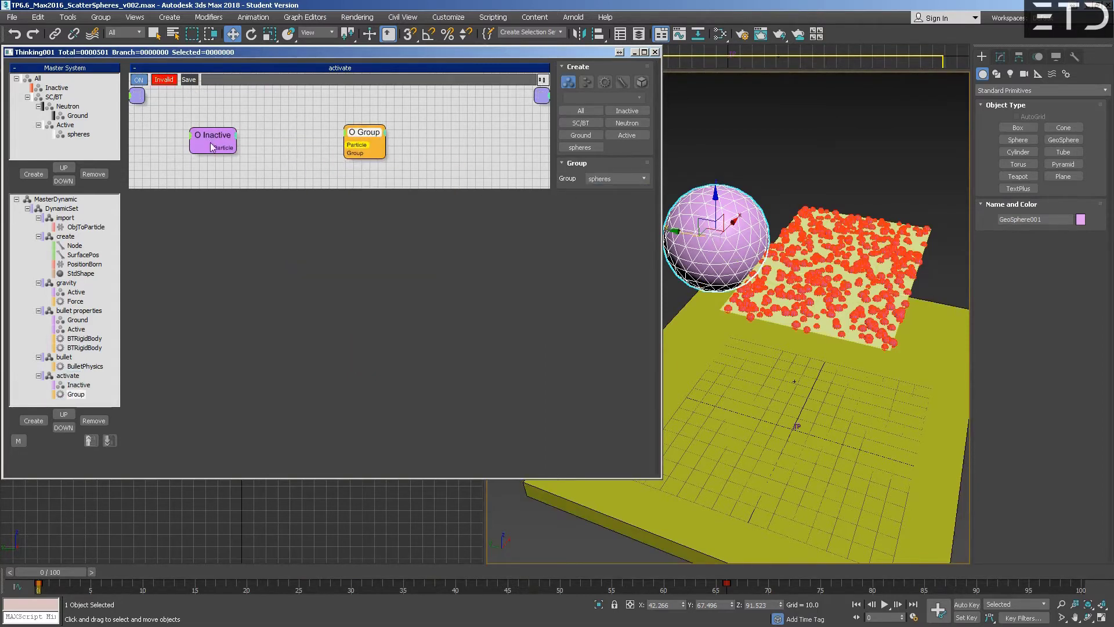
{"action": "left_click_drag", "start_coordinate": [236, 147], "coordinate": [394, 142]}
{"action": "mouse_move", "coordinate": [49, 572]}
{"action": "left_mouse_down"}
{"action": "mouse_move", "coordinate": [366, 572]}
{"action": "mouse_move", "coordinate": [43, 572]}
{"action": "left_mouse_up"}
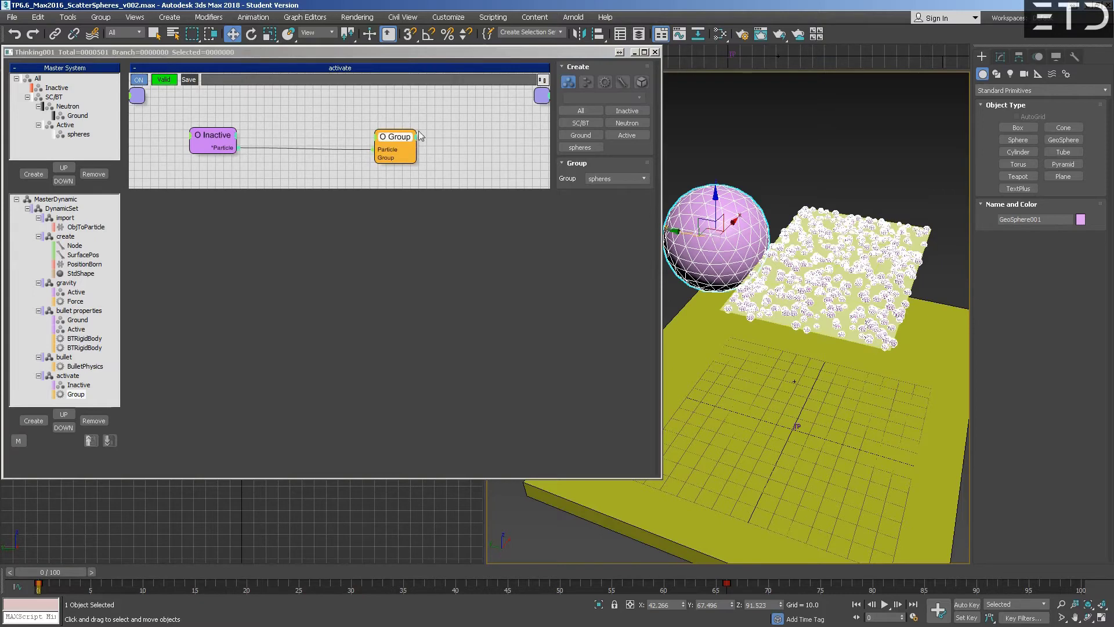
Add an InMesh condition to the activate graph and rearrange the nodes
{"action": "right_click", "coordinate": [298, 111]}
{"action": "mouse_move", "coordinate": [294, 135]}
{"action": "mouse_move", "coordinate": [346, 140]}
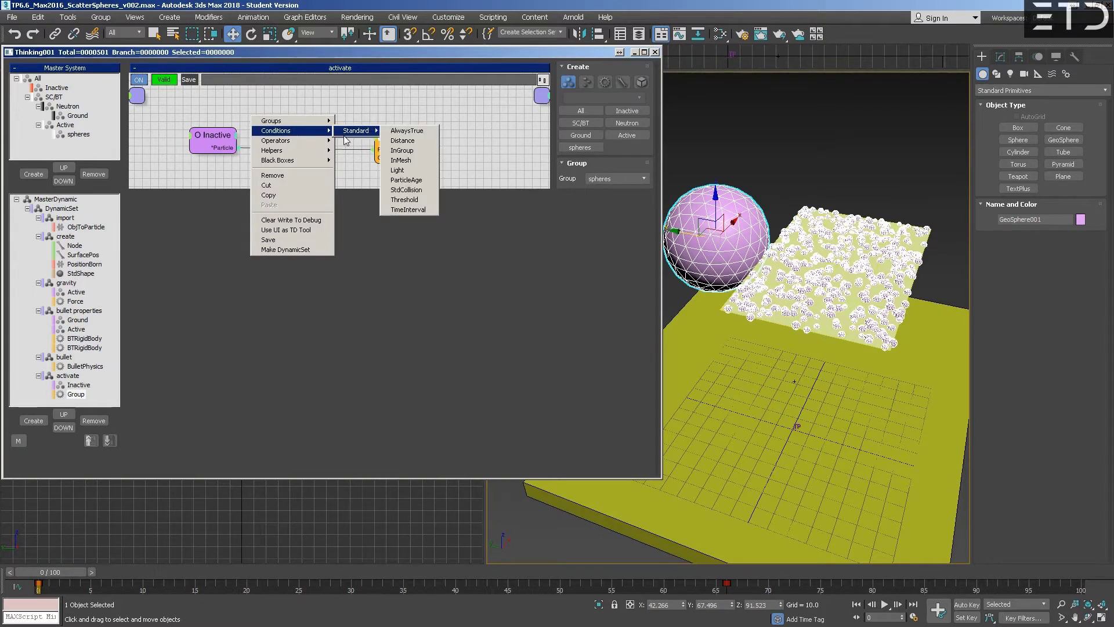
{"action": "left_click", "coordinate": [411, 162]}
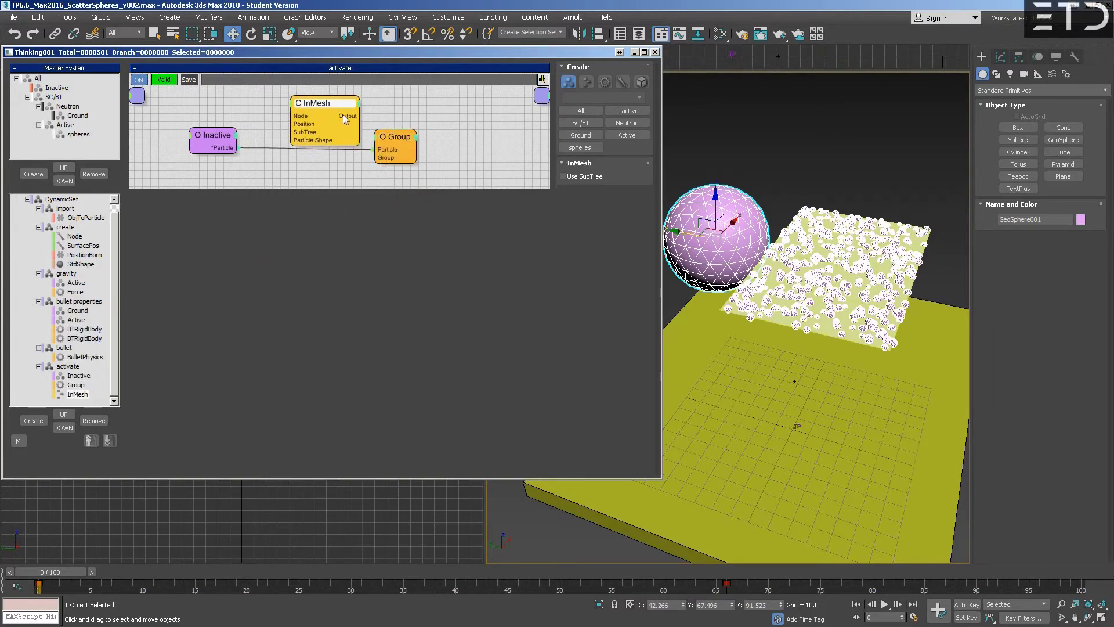
{"action": "left_click_drag", "start_coordinate": [381, 140], "coordinate": [229, 150]}
{"action": "right_click", "coordinate": [222, 98]}
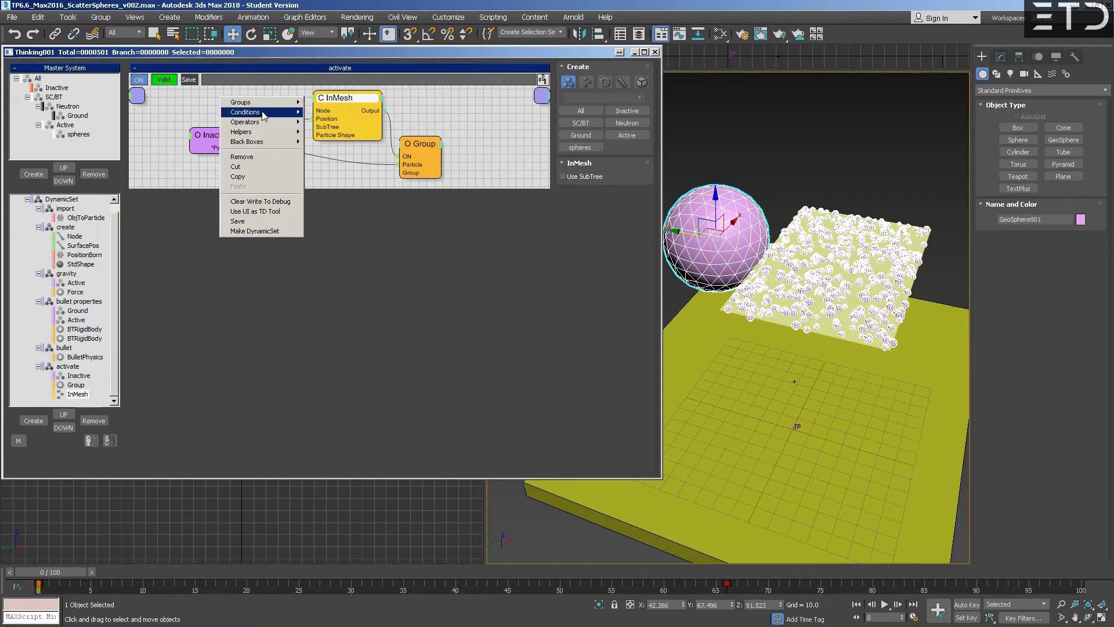
{"action": "mouse_move", "coordinate": [252, 134]}
{"action": "mouse_move", "coordinate": [328, 131]}
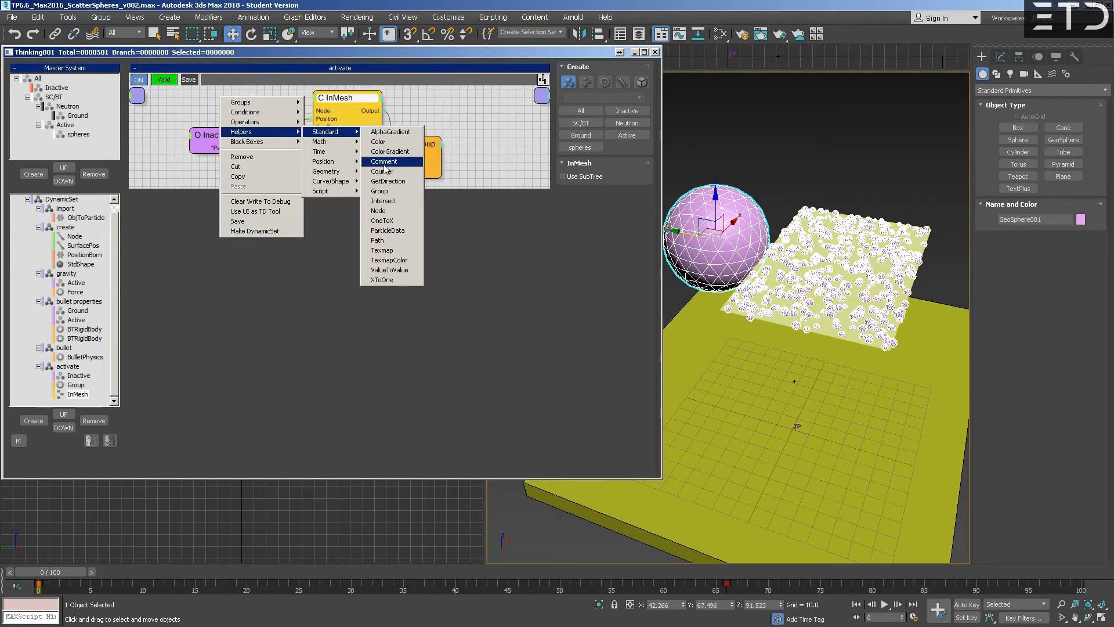
Add a Node helper above the graph and connect it to InMesh's Node input
{"action": "left_click", "coordinate": [378, 211]}
{"action": "left_click_drag", "start_coordinate": [285, 99], "coordinate": [286, 130]}
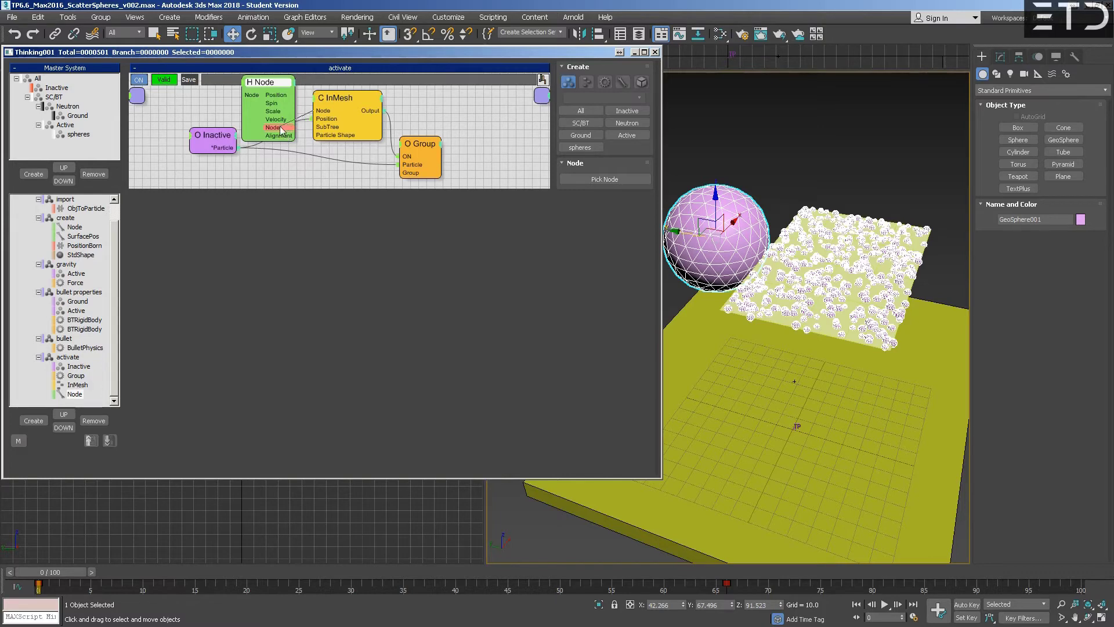
{"action": "left_click_drag", "start_coordinate": [266, 138], "coordinate": [265, 92]}
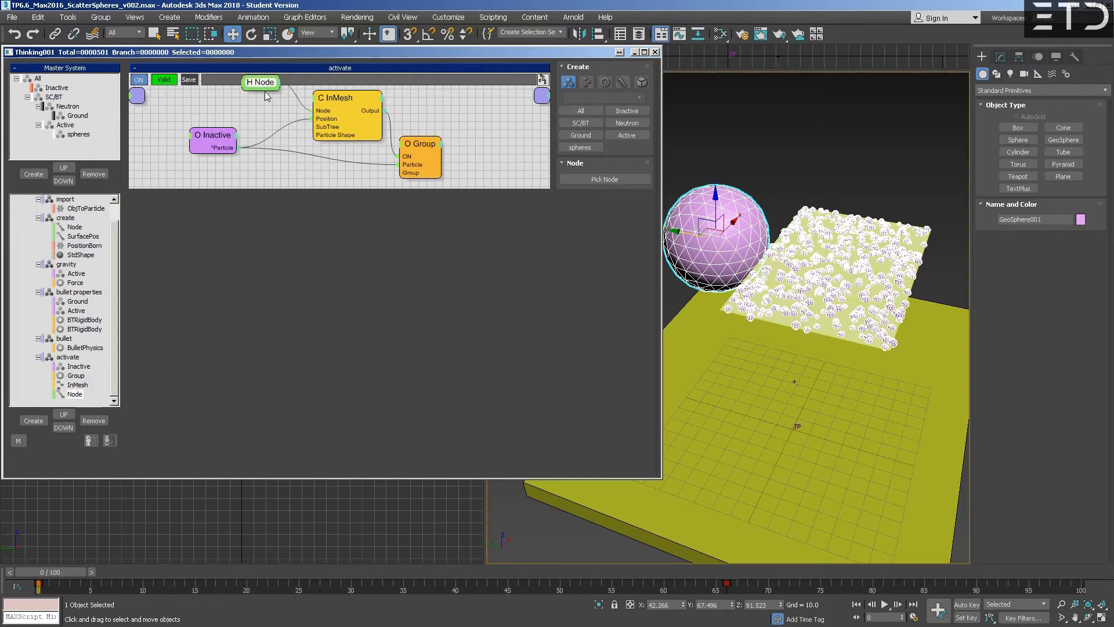
{"action": "middle_click_drag", "start_coordinate": [264, 91], "coordinate": [267, 118]}
{"action": "left_click_drag", "start_coordinate": [269, 116], "coordinate": [265, 117]}
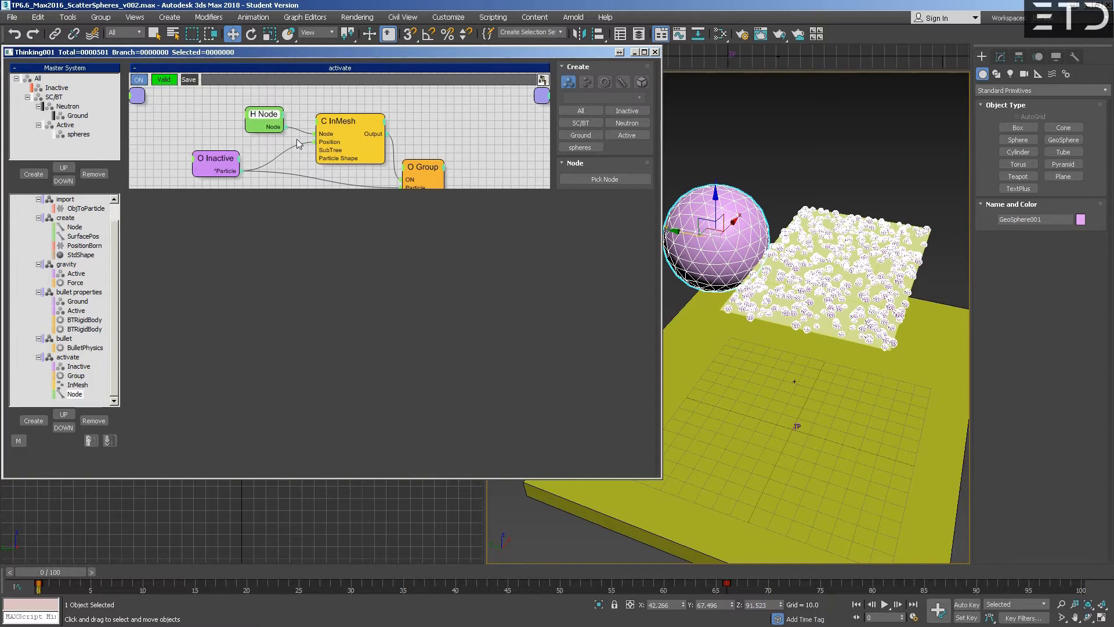
{"action": "right_click", "coordinate": [239, 159]}
Add a Position output to the Inactive node, wire it into InMesh, and enlarge the graph area
{"action": "left_click", "coordinate": [242, 166]}
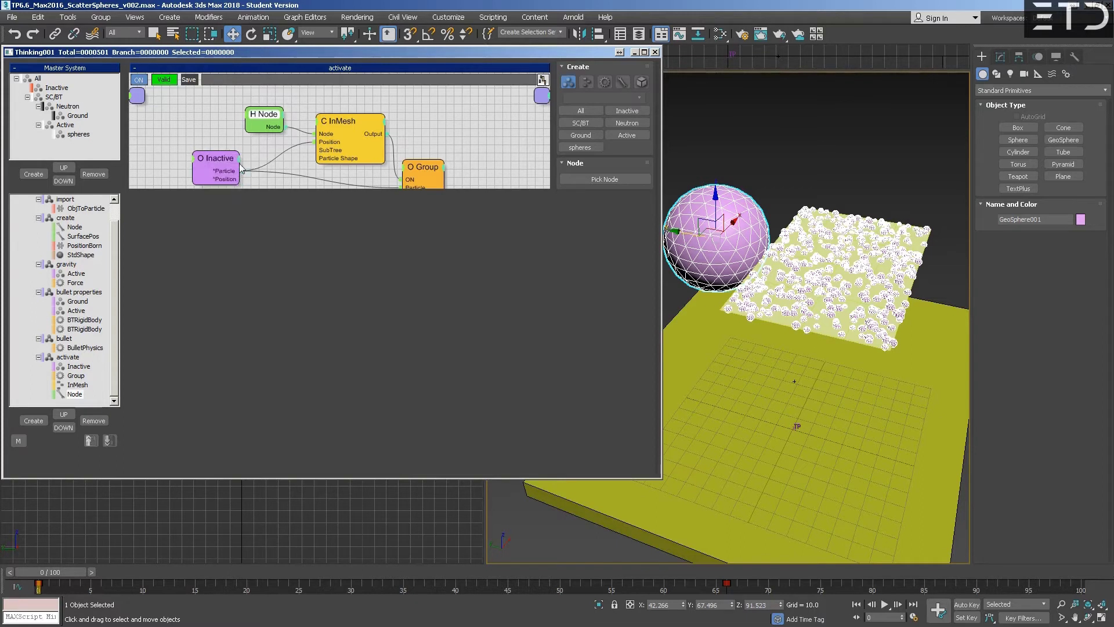
{"action": "left_click_drag", "start_coordinate": [242, 167], "coordinate": [241, 149]}
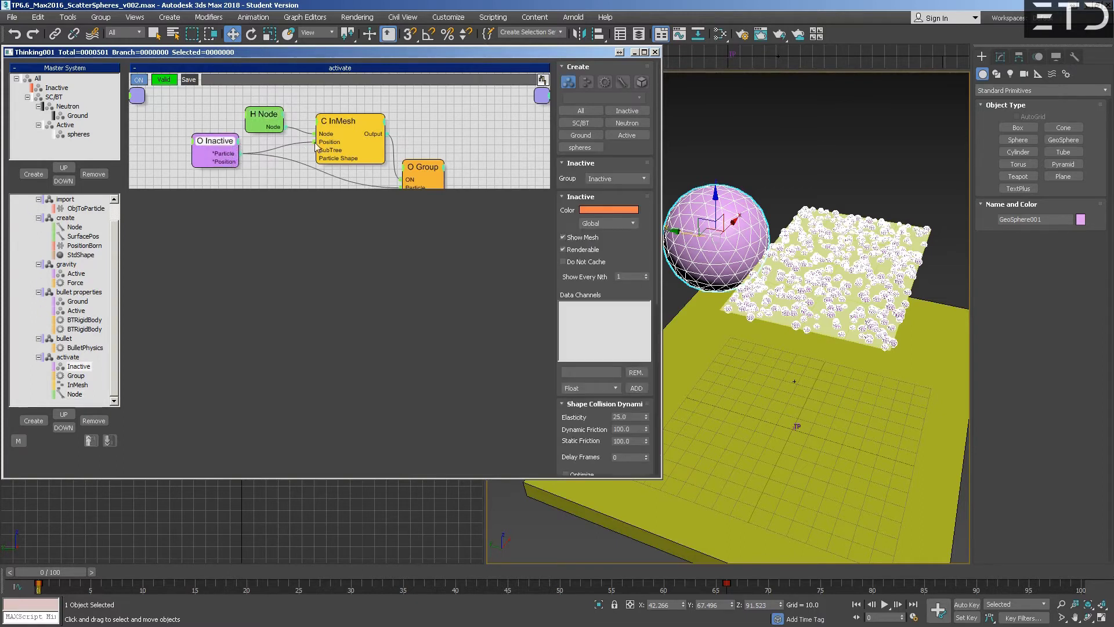
{"action": "left_click_drag", "start_coordinate": [318, 142], "coordinate": [232, 162]}
{"action": "left_click_drag", "start_coordinate": [317, 142], "coordinate": [242, 158]}
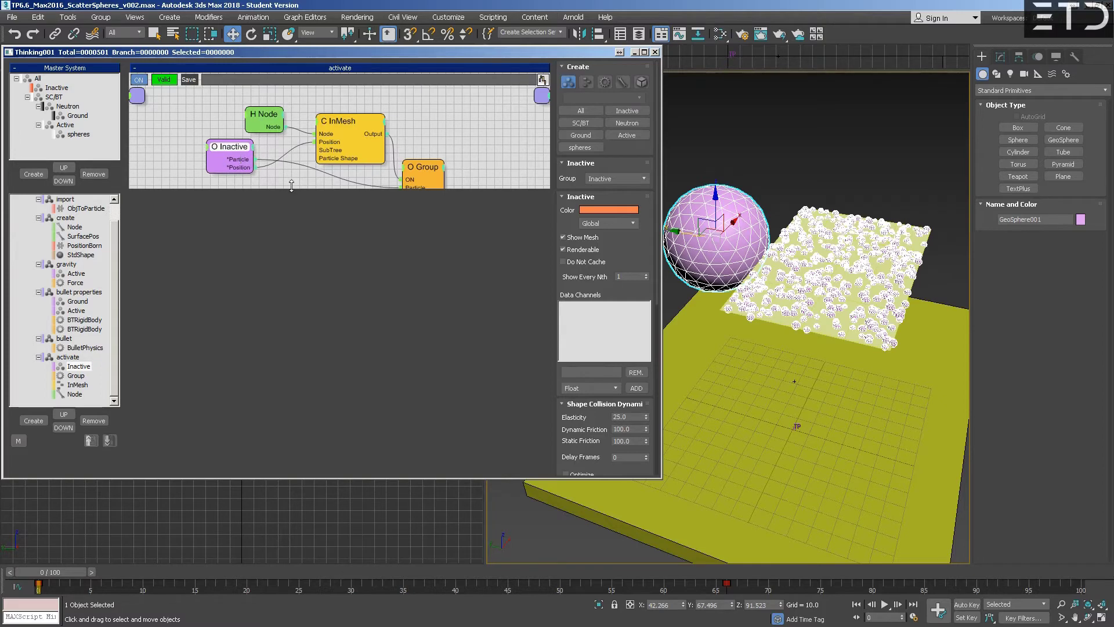
{"action": "left_click_drag", "start_coordinate": [291, 185], "coordinate": [291, 312]}
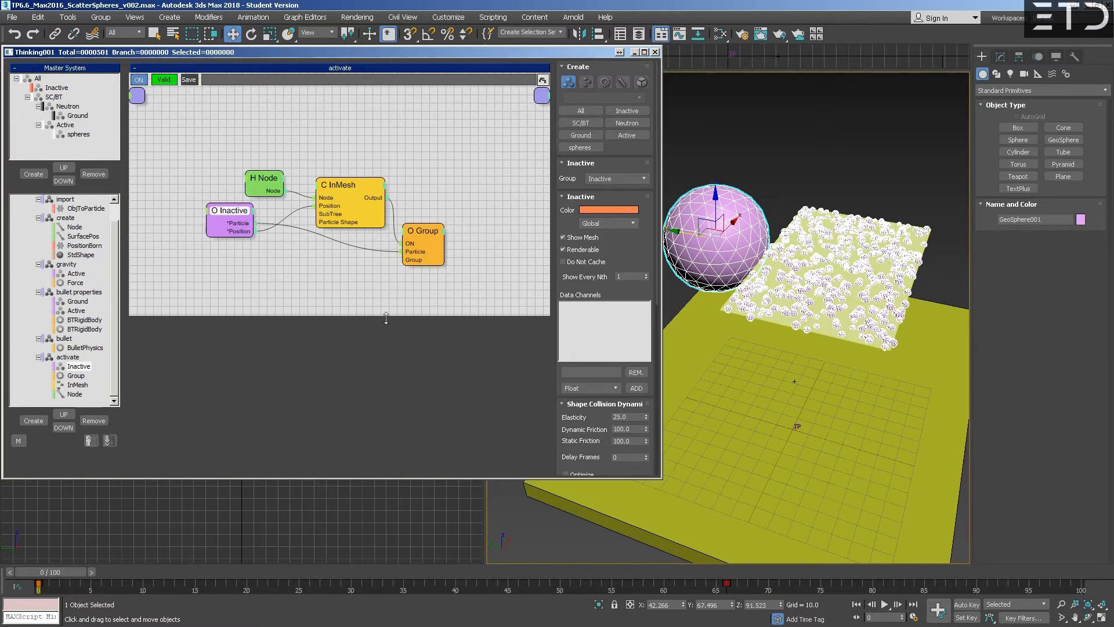
Test-play the simulation and assign the big GeoSphere as the Node helper's object
{"action": "left_click", "coordinate": [884, 604]}
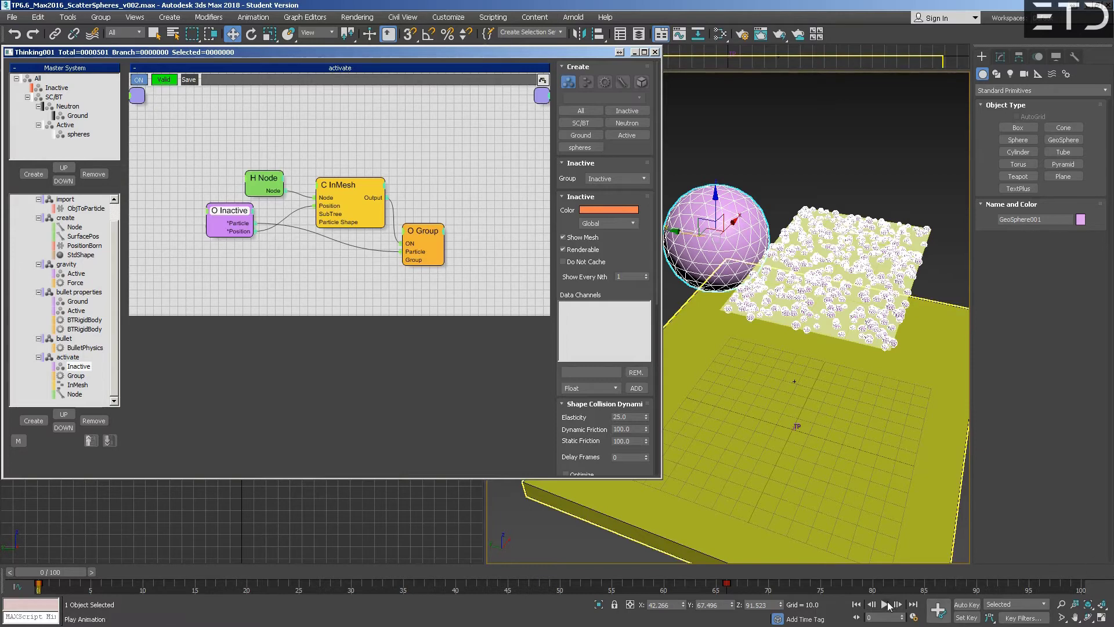
{"action": "left_click", "coordinate": [873, 604]}
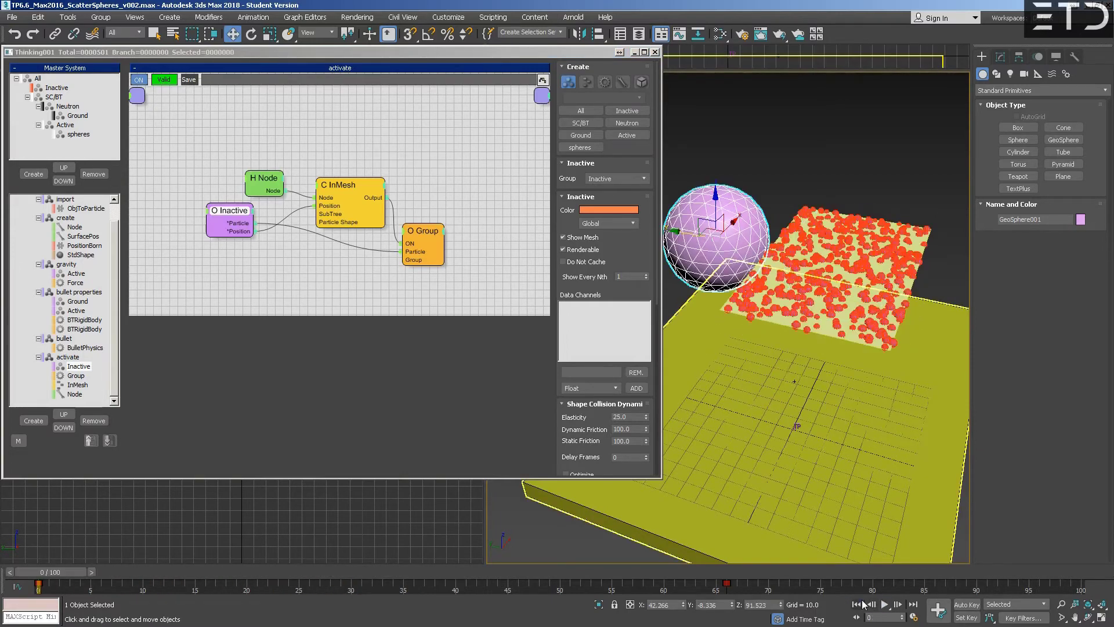
{"action": "left_click", "coordinate": [885, 604]}
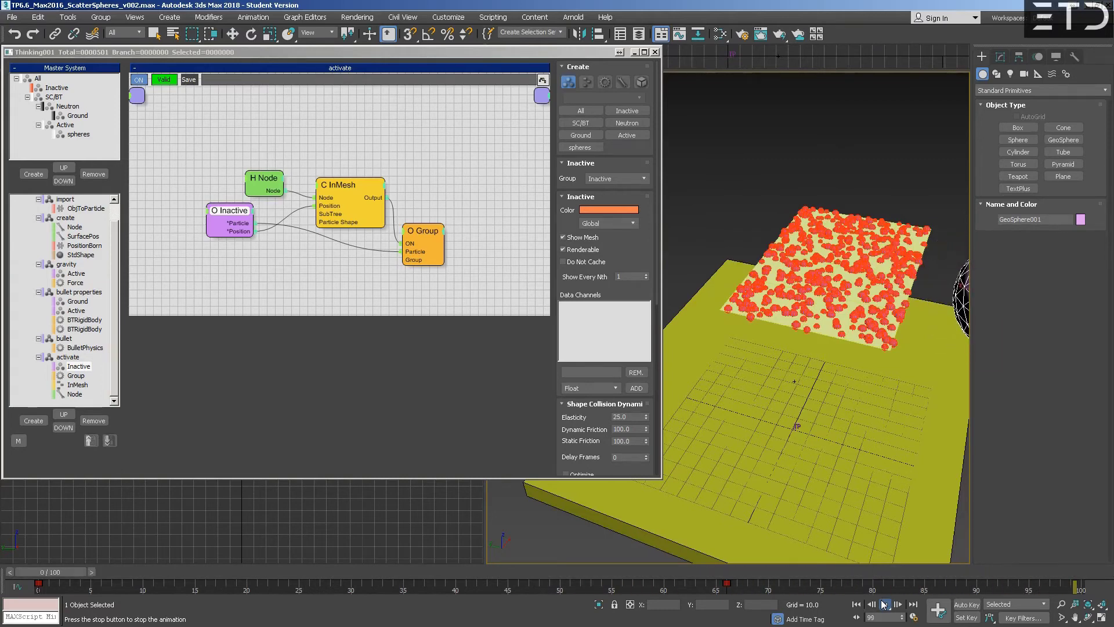
{"action": "left_click", "coordinate": [885, 605]}
{"action": "left_click", "coordinate": [271, 180]}
{"action": "left_click", "coordinate": [598, 179]}
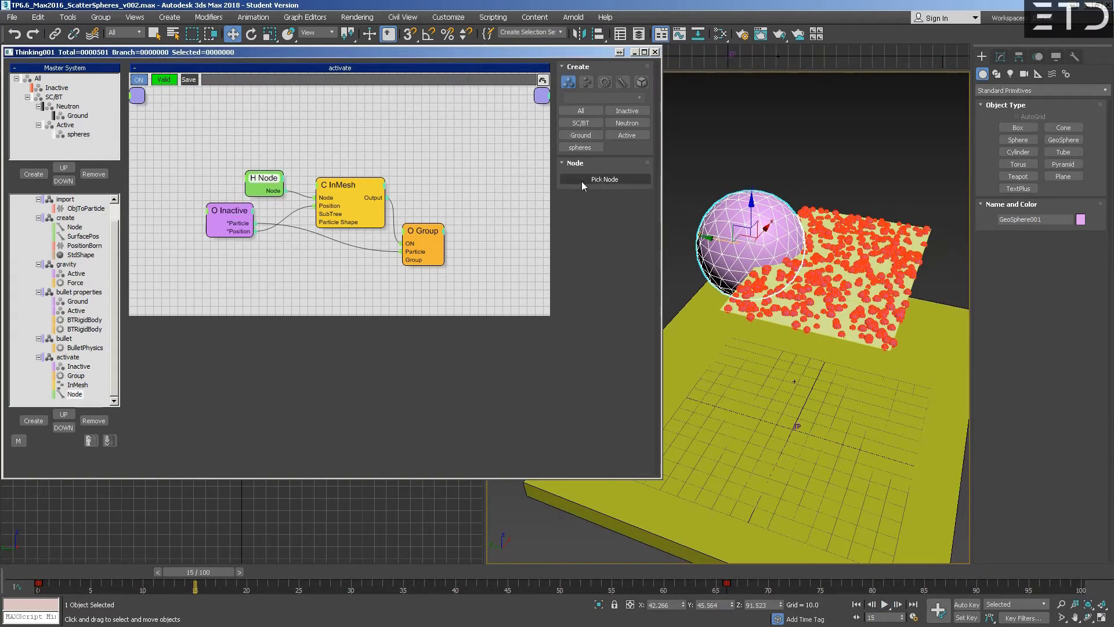
{"action": "left_click", "coordinate": [737, 226]}
Hide the GeoSphere and the particle plane, then scrub the timeline to review the falling spheres
{"action": "left_click_drag", "start_coordinate": [59, 567], "coordinate": [142, 575]}
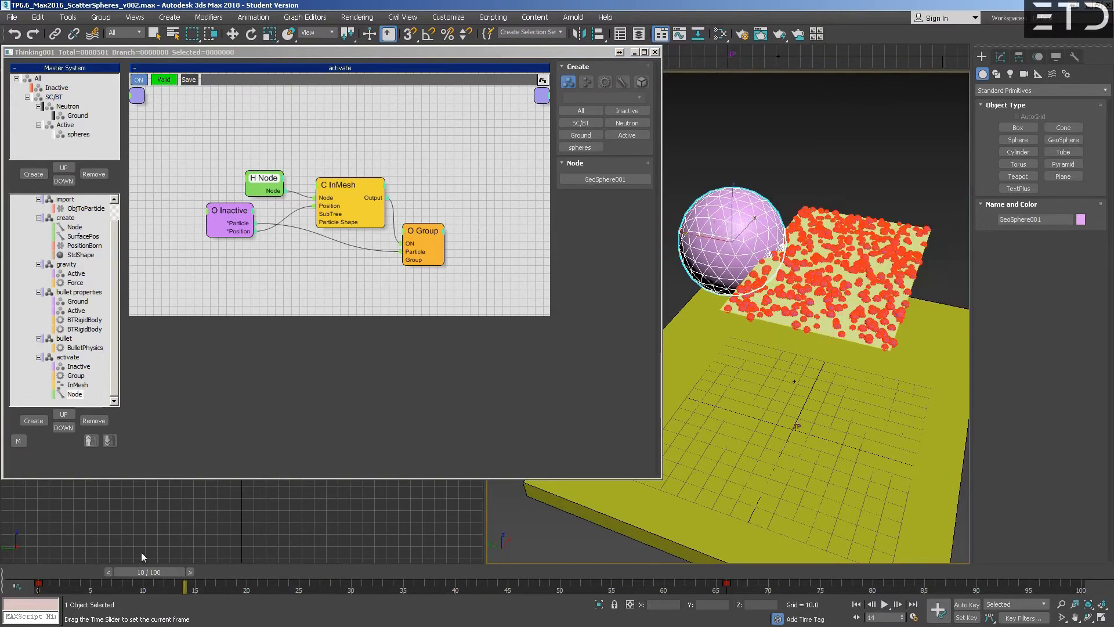
{"action": "key", "text": "w"}
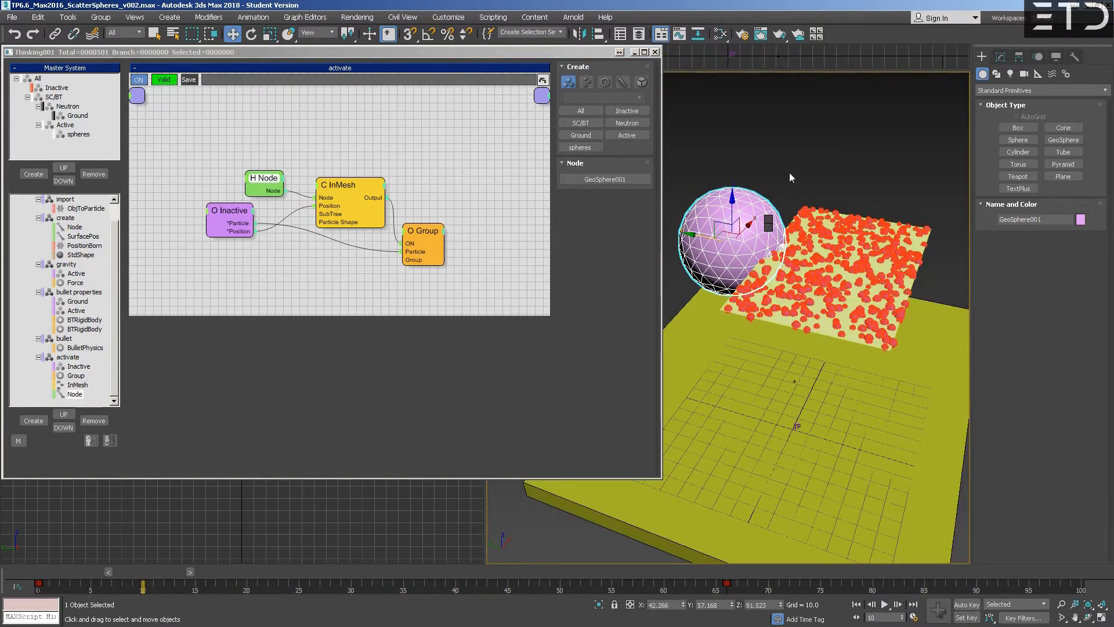
{"action": "key", "text": "alt+q"}
{"action": "key", "text": "alt+q"}
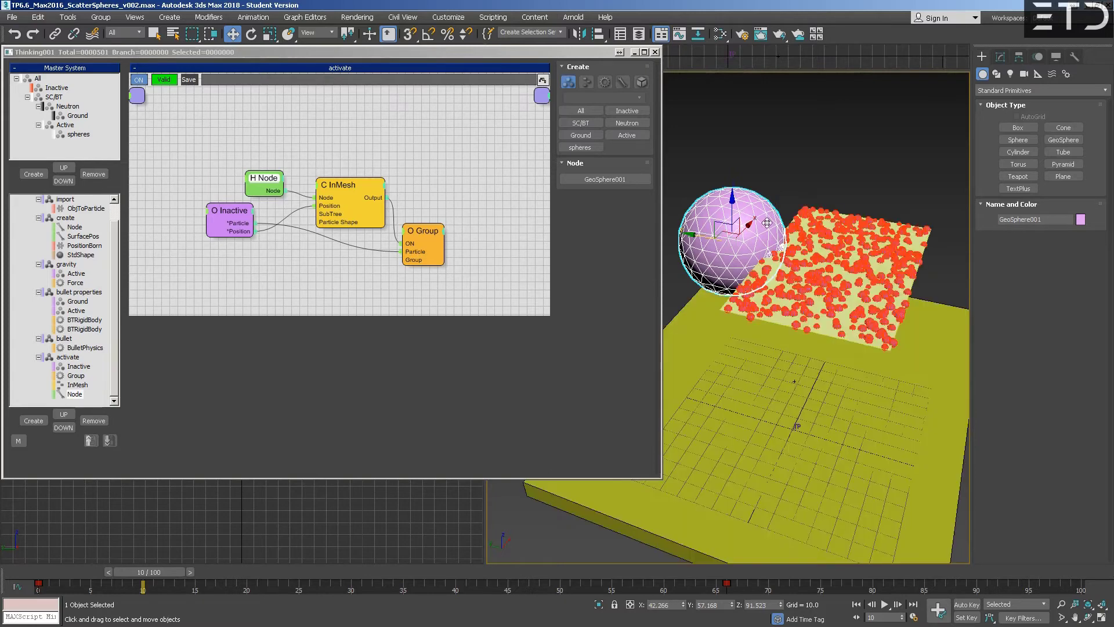
{"action": "key", "text": "Delete"}
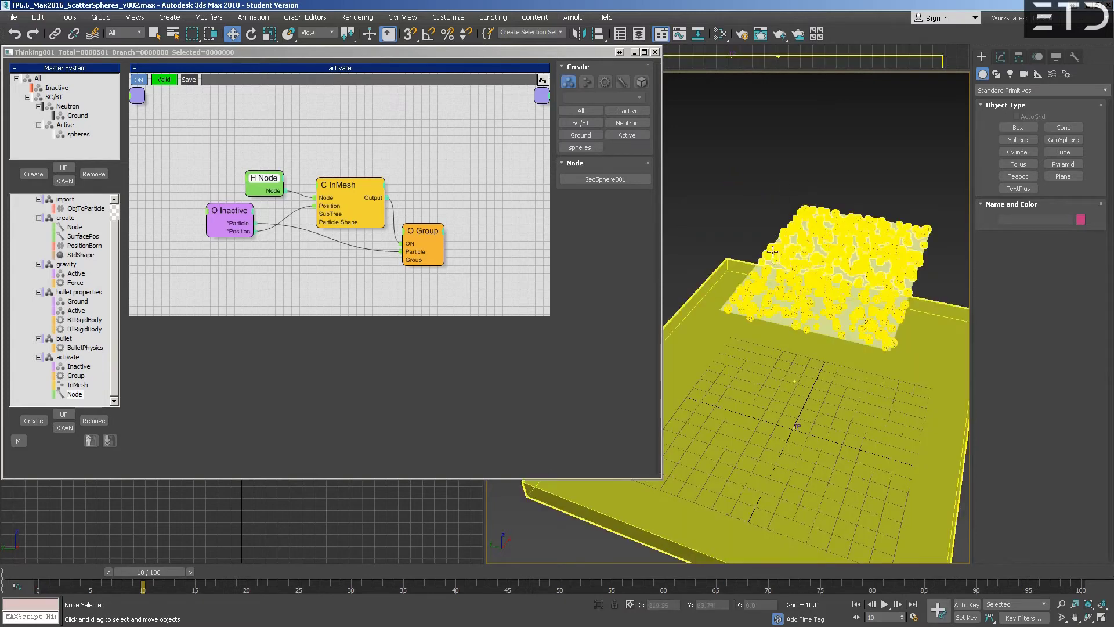
{"action": "left_click", "coordinate": [775, 268]}
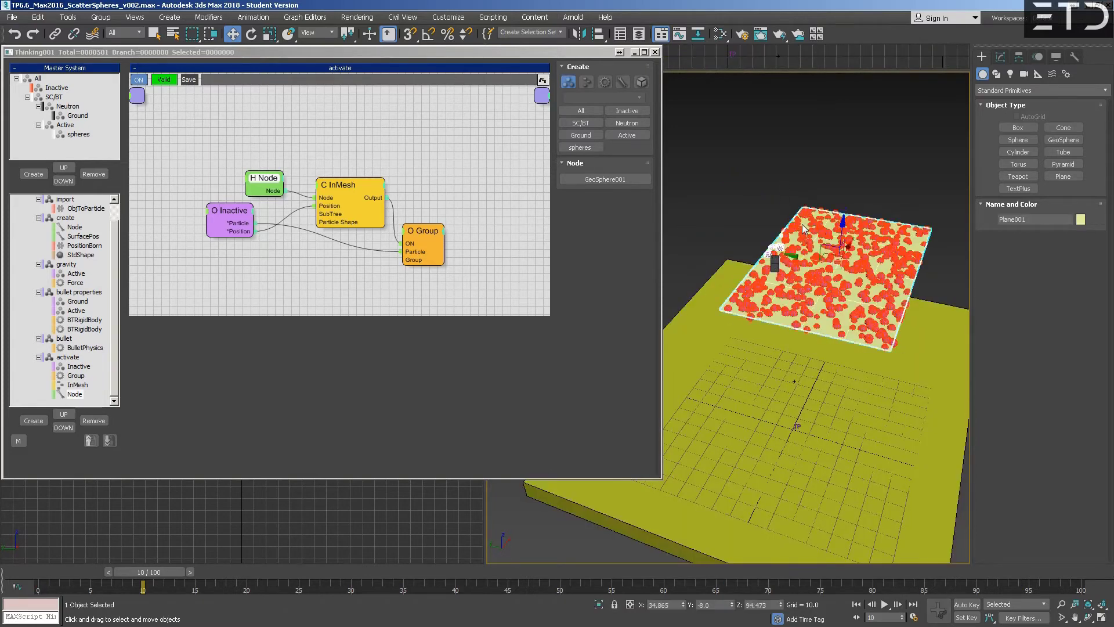
{"action": "key", "text": "Delete"}
{"action": "left_click_drag", "start_coordinate": [130, 575], "coordinate": [393, 572]}
{"action": "key", "text": "w"}
{"action": "left_click", "coordinate": [467, 113]}
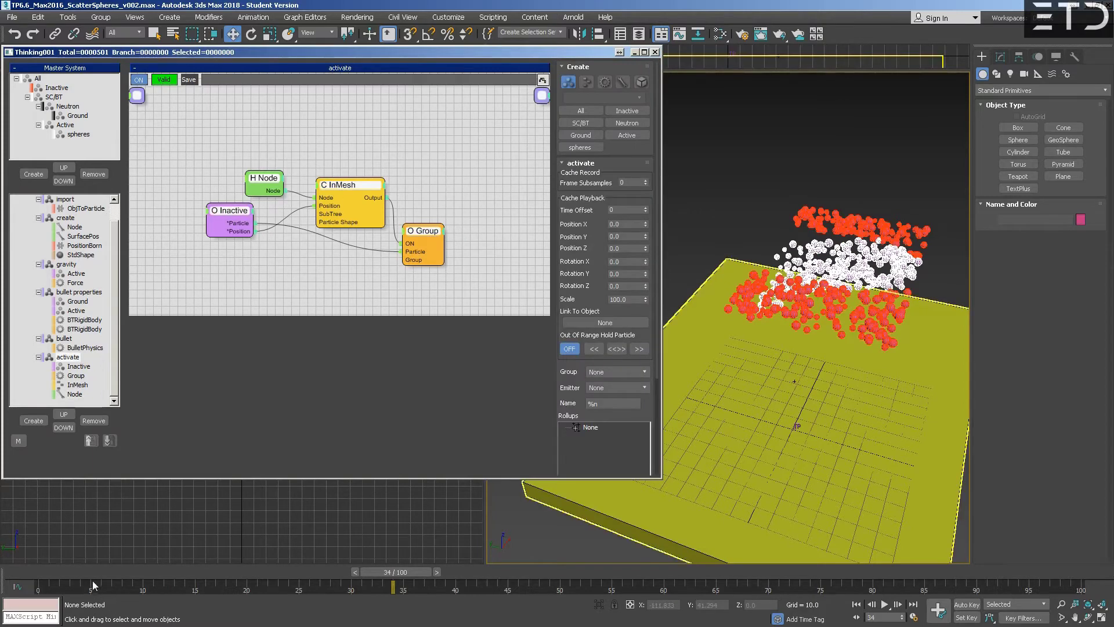
{"action": "left_click_drag", "start_coordinate": [64, 572], "coordinate": [311, 573]}
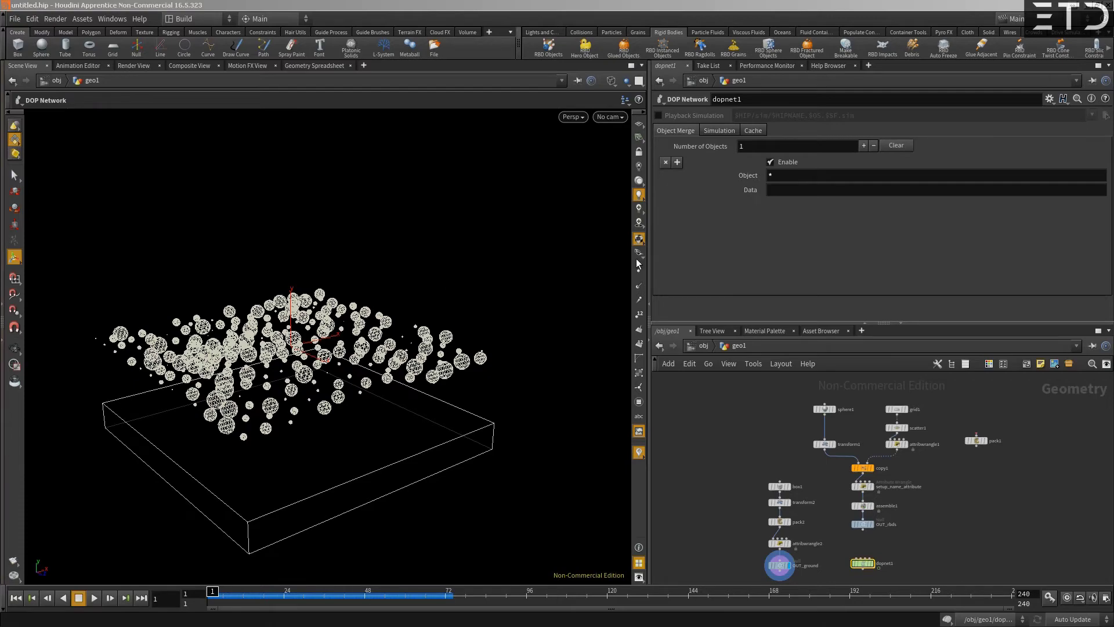
Tumble to a top-down view and shift the box1-to-OUT_ground node chain left
{"action": "key", "text": "Escape"}
{"action": "left_click_drag", "start_coordinate": [391, 331], "coordinate": [349, 447]}
{"action": "key", "text": "Return"}
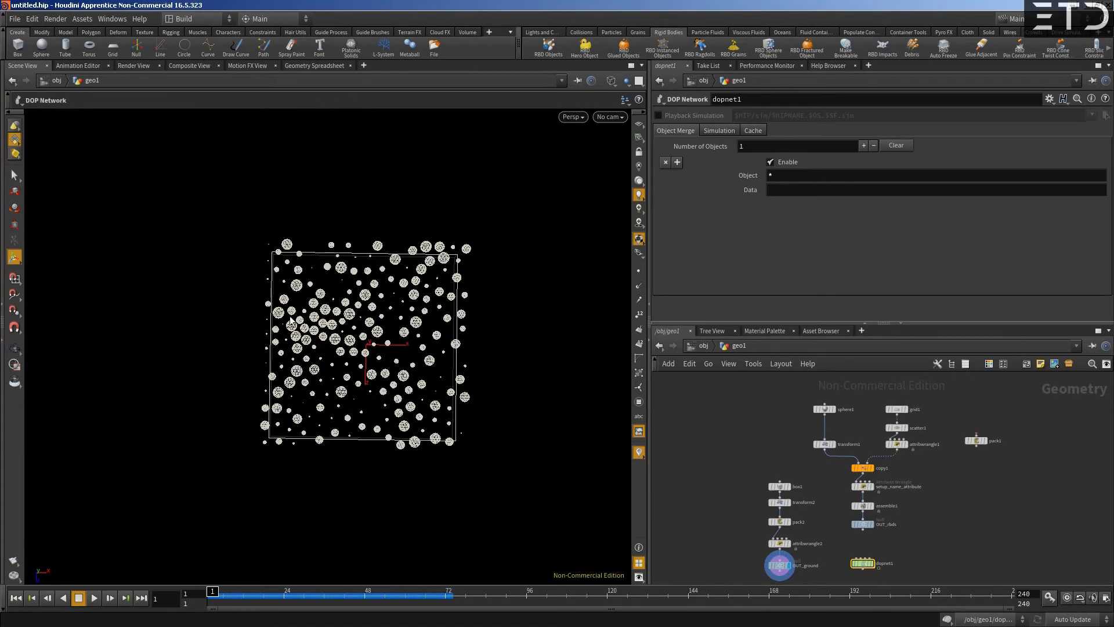
{"action": "middle_click_drag", "start_coordinate": [772, 464], "coordinate": [772, 368]}
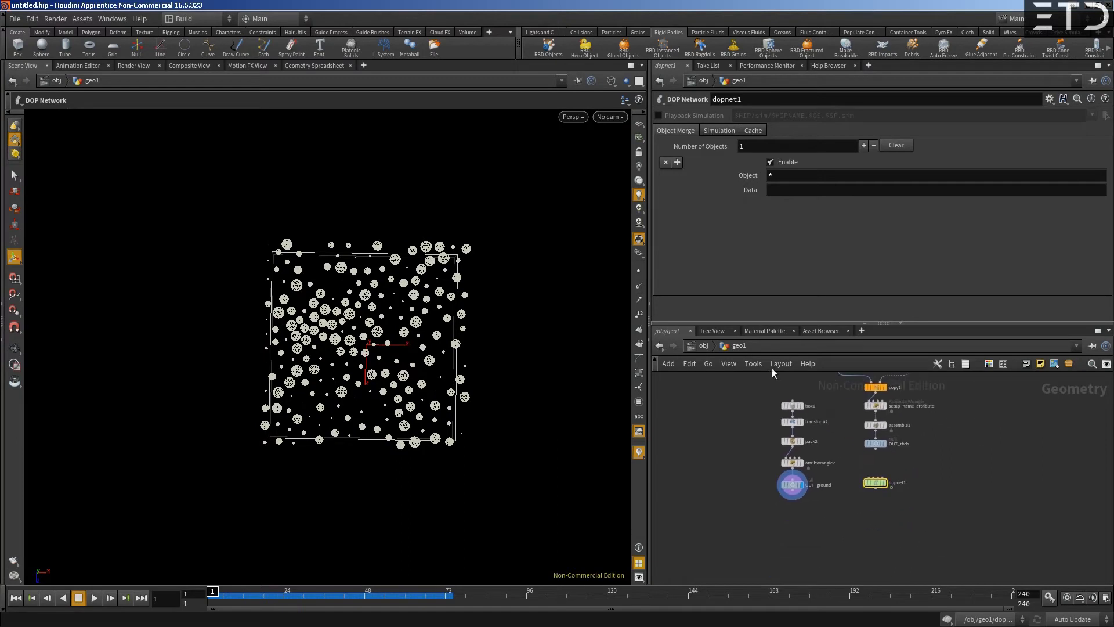
{"action": "left_click_drag", "start_coordinate": [757, 402], "coordinate": [681, 484]}
Add a sphere2 node and set its Uniform Scale to 3.26
{"action": "left_click", "coordinate": [790, 427]}
{"action": "key", "text": "Tab"}
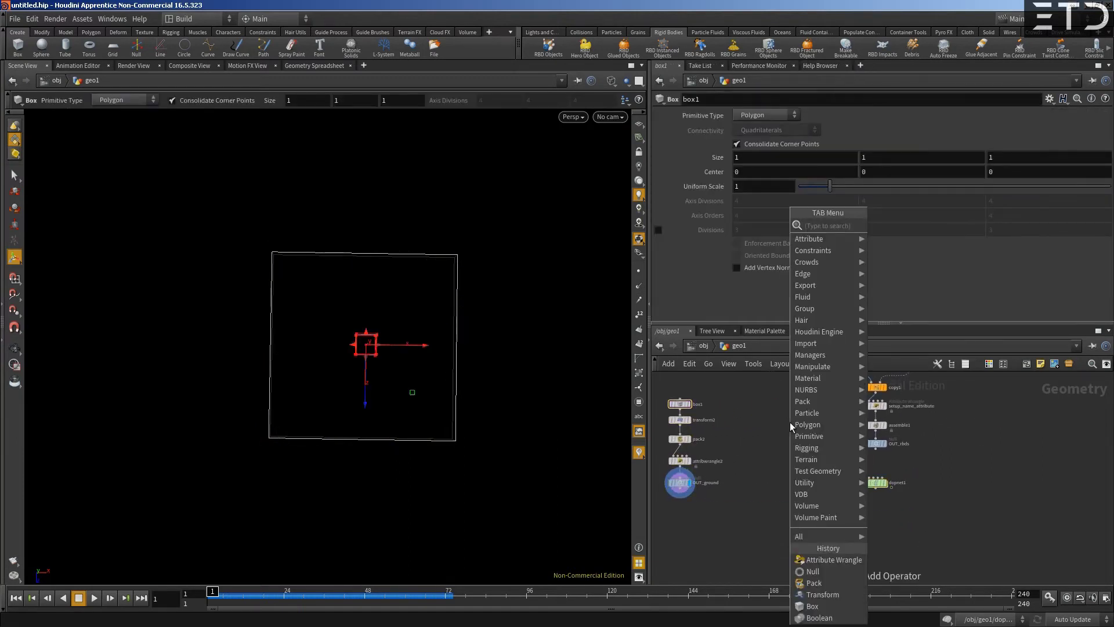
{"action": "type", "text": "spher"}
{"action": "key", "text": "Return"}
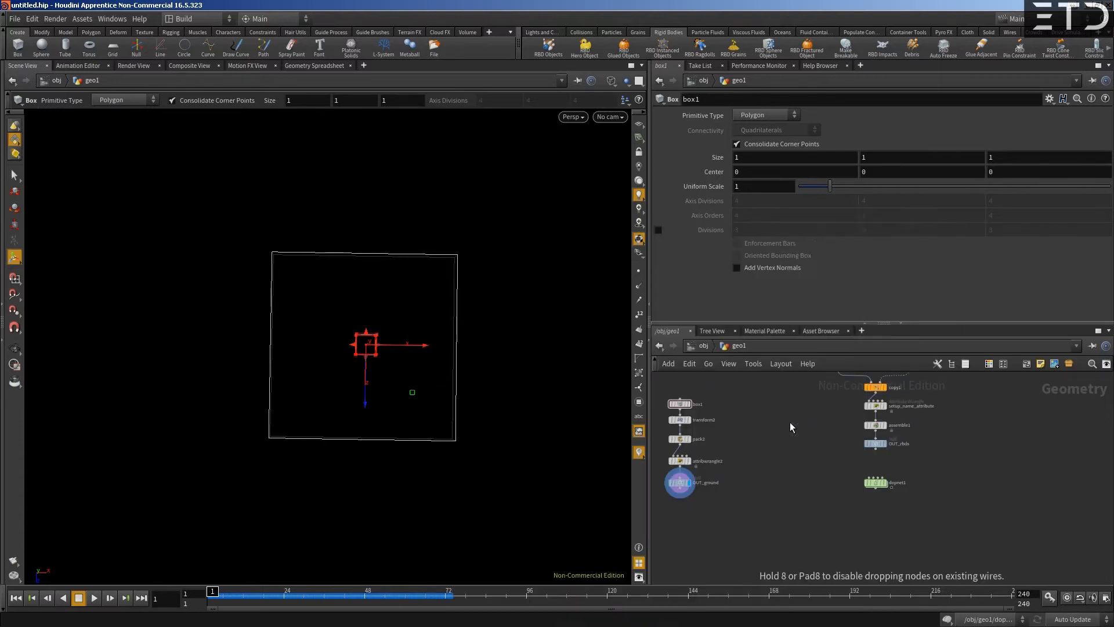
{"action": "left_click", "coordinate": [789, 423]}
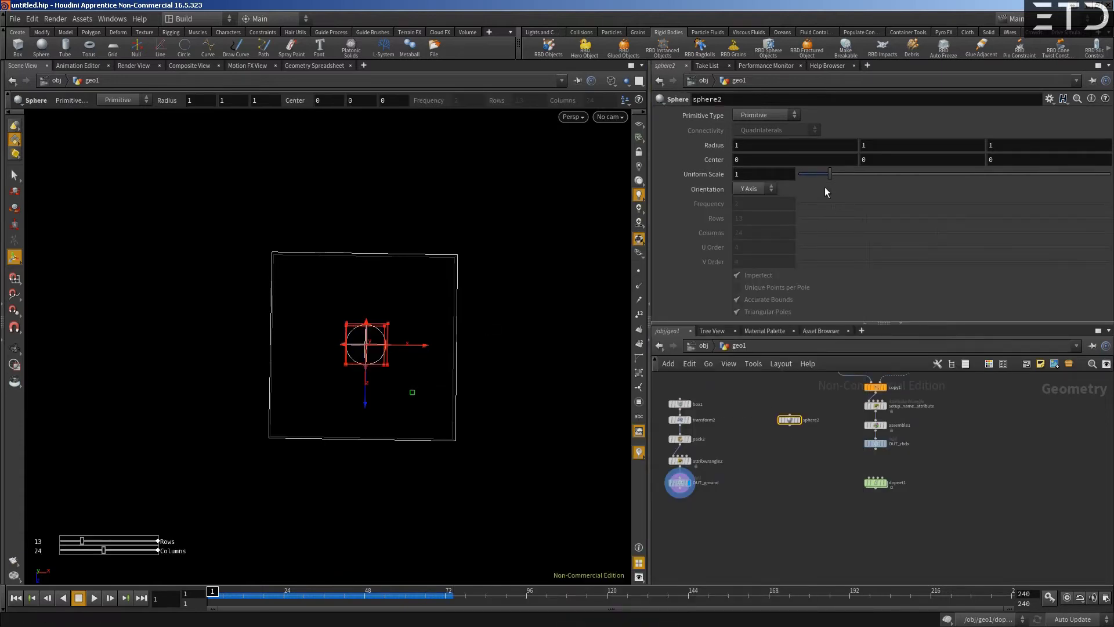
{"action": "left_click_drag", "start_coordinate": [833, 176], "coordinate": [901, 180]}
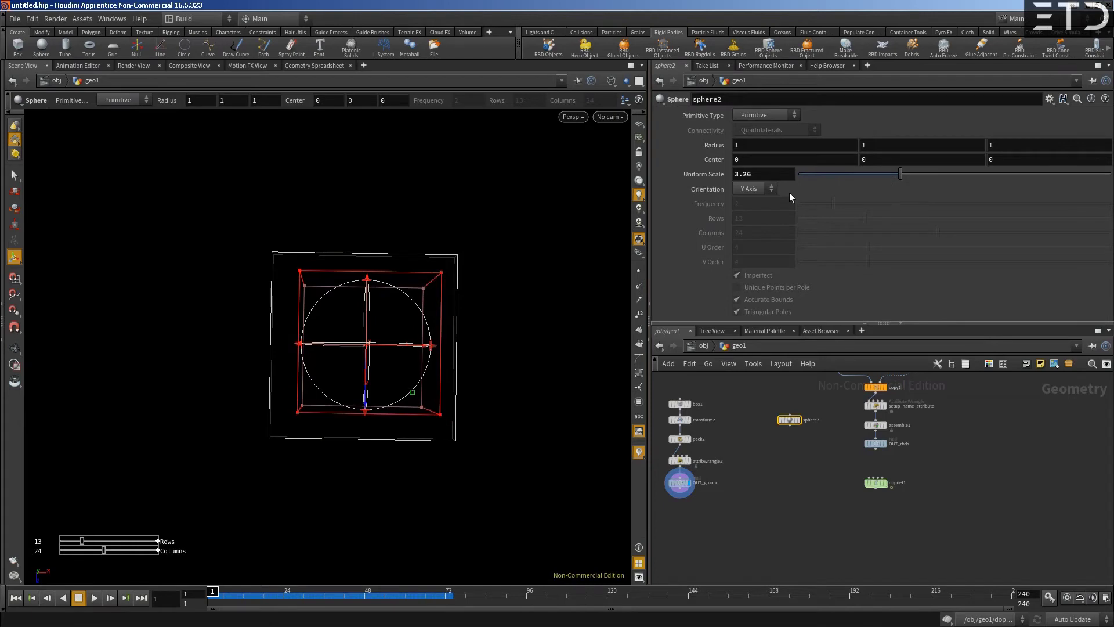
Add a Transform node, transform3, placed just beneath sphere2
{"action": "key", "text": "Tab"}
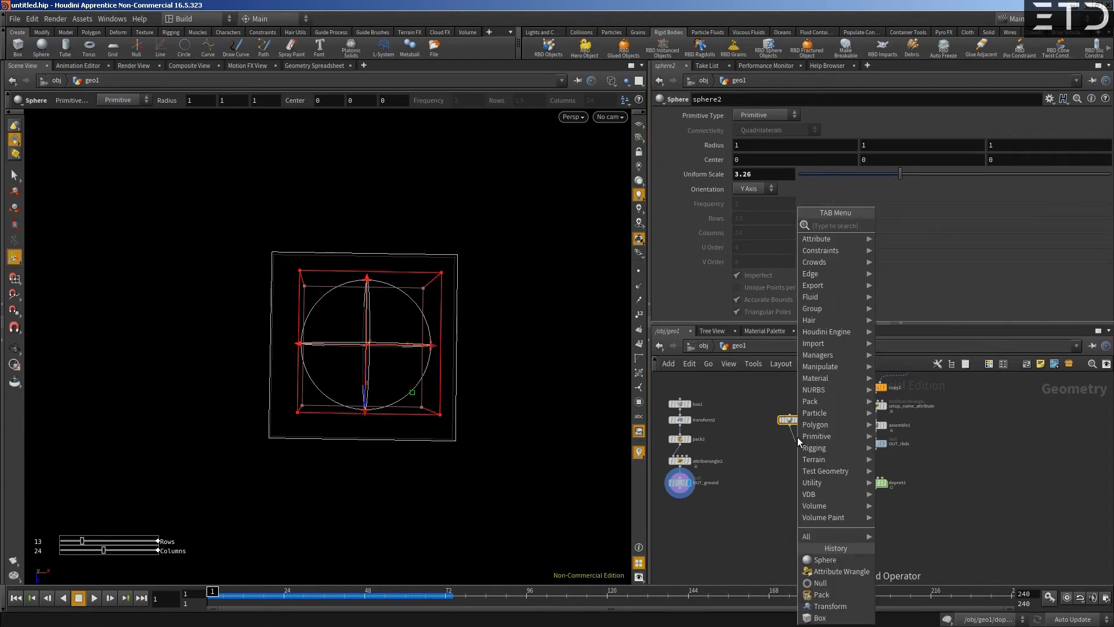
{"action": "type", "text": "trnasf"}
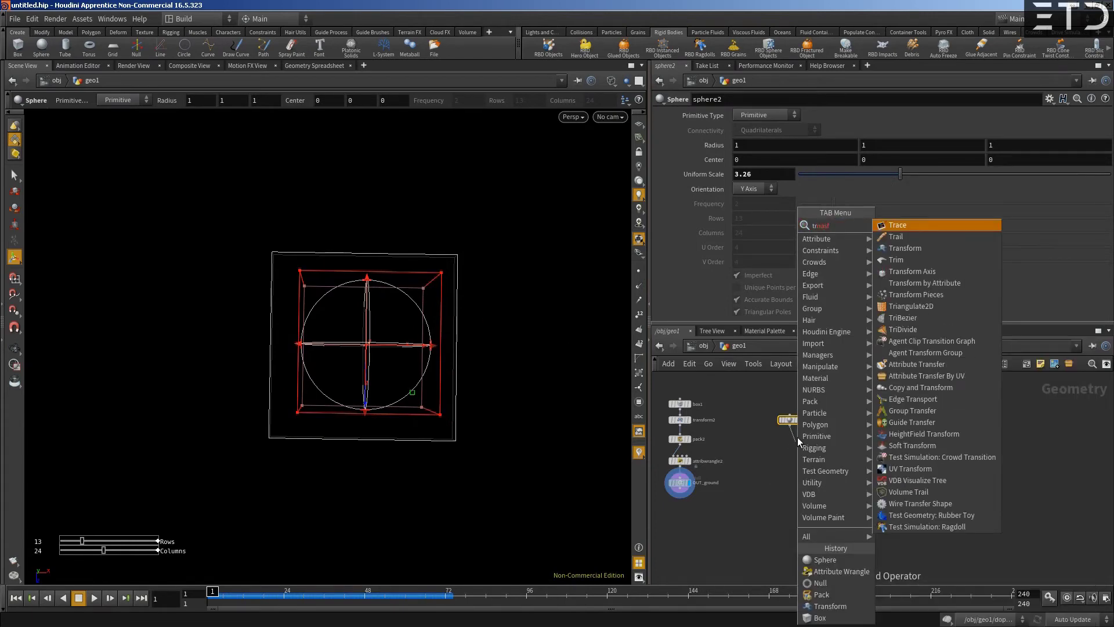
{"action": "key", "text": "BackSpace"}
{"action": "key", "text": "BackSpace"}
{"action": "key", "text": "BackSpace"}
{"action": "key", "text": "BackSpace"}
{"action": "type", "text": "ansf"}
{"action": "key", "text": "Return"}
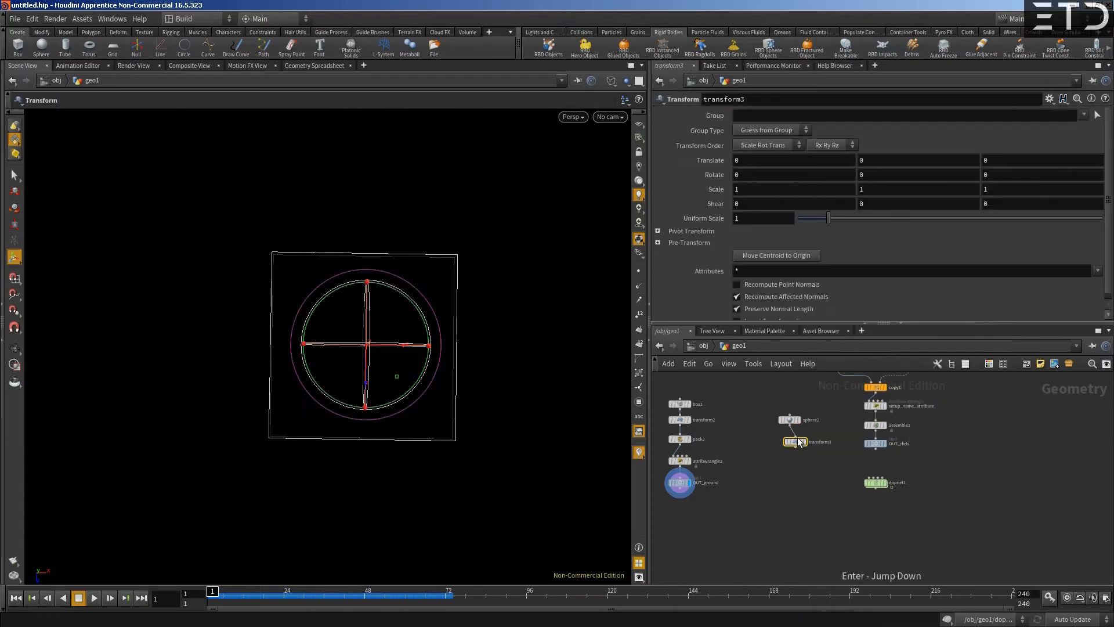
{"action": "left_click", "coordinate": [801, 445]}
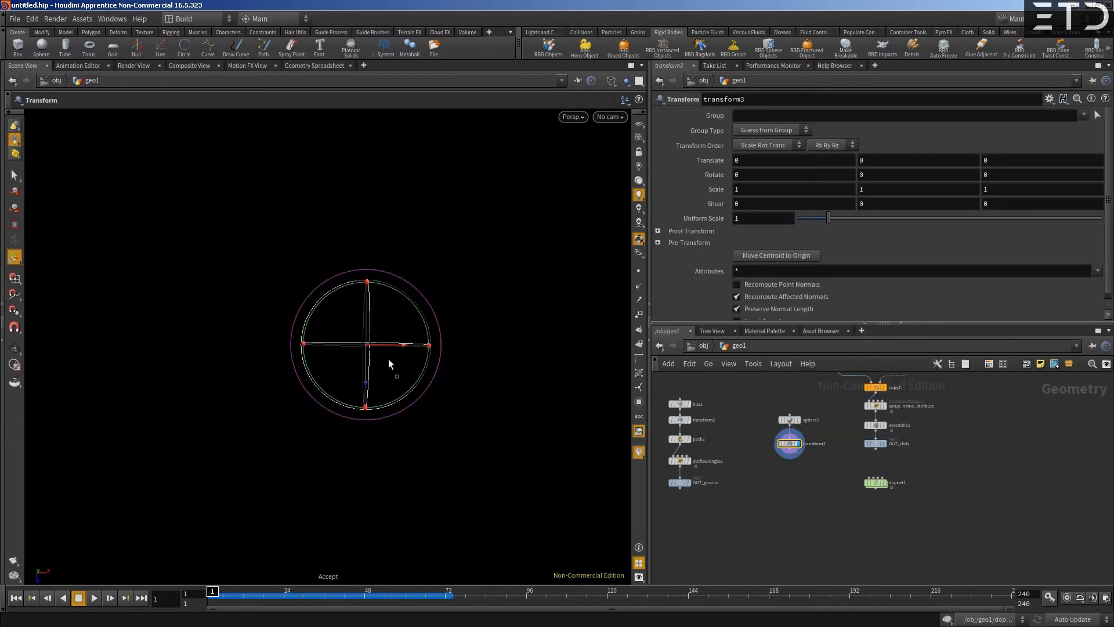
Template the OUT_rbds spheres, move the big sphere left of them, and keyframe its translation
{"action": "left_click_drag", "start_coordinate": [354, 343], "coordinate": [248, 366], "text": "alt"}
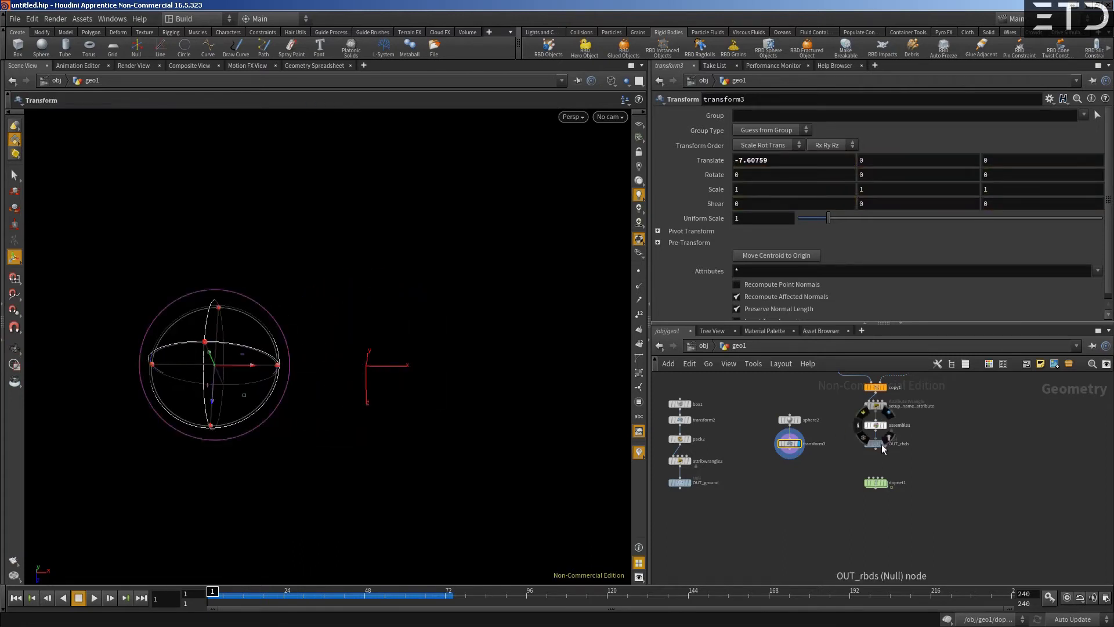
{"action": "left_click", "coordinate": [883, 447]}
{"action": "left_click_drag", "start_coordinate": [229, 367], "coordinate": [201, 365]}
{"action": "key", "text": "Escape"}
{"action": "left_click_drag", "start_coordinate": [455, 416], "coordinate": [418, 377]}
{"action": "key", "text": "Return"}
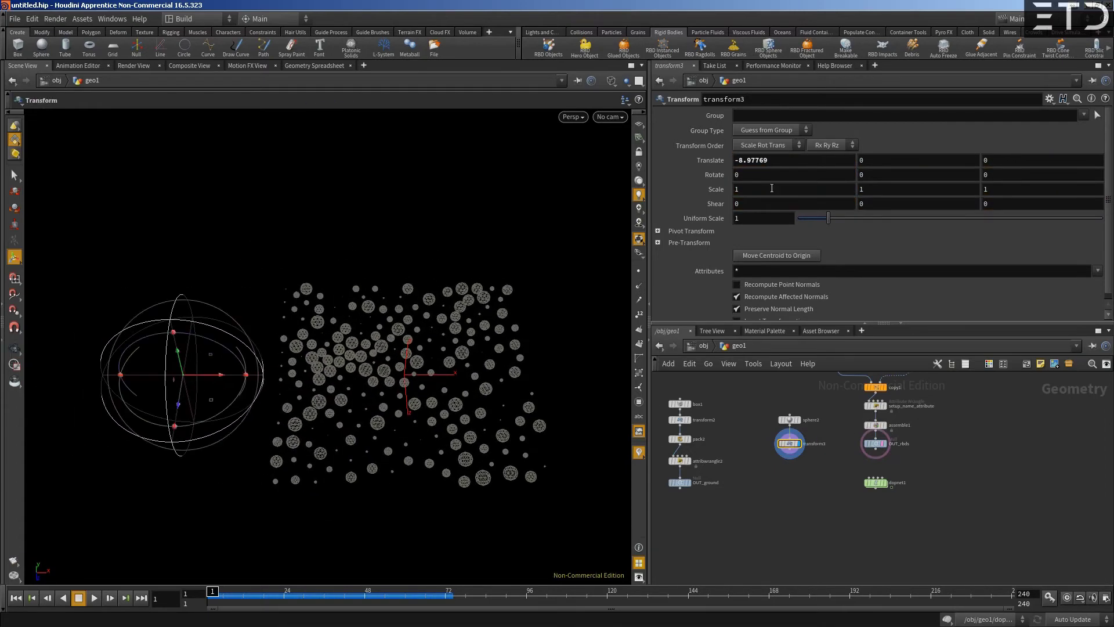
{"action": "left_click", "coordinate": [720, 165], "text": "alt"}
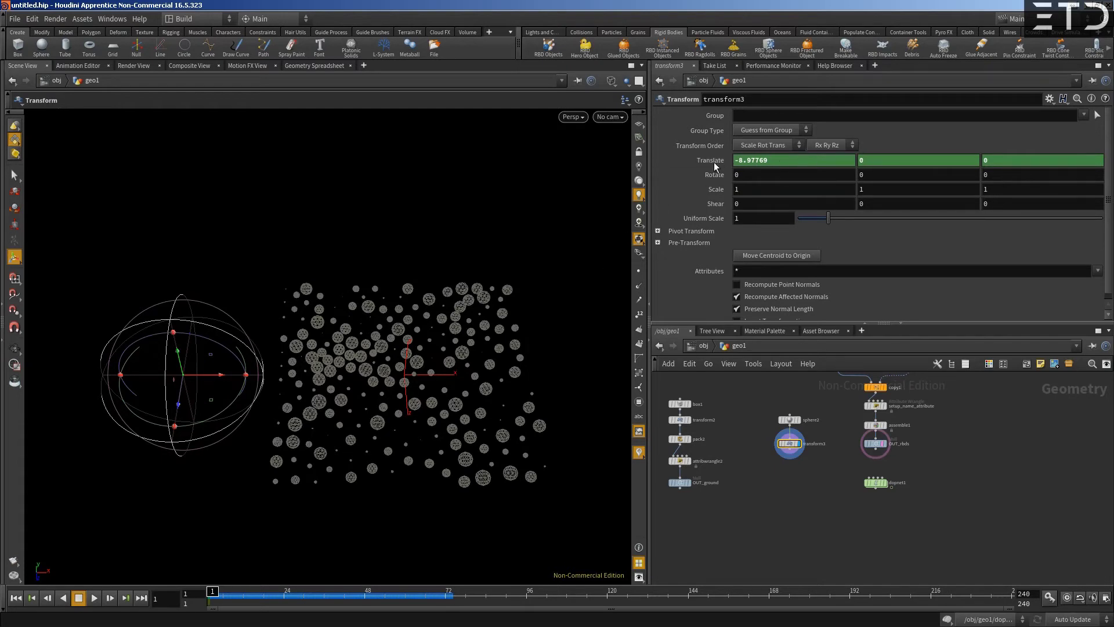
{"action": "left_click", "coordinate": [743, 160], "text": "shift"}
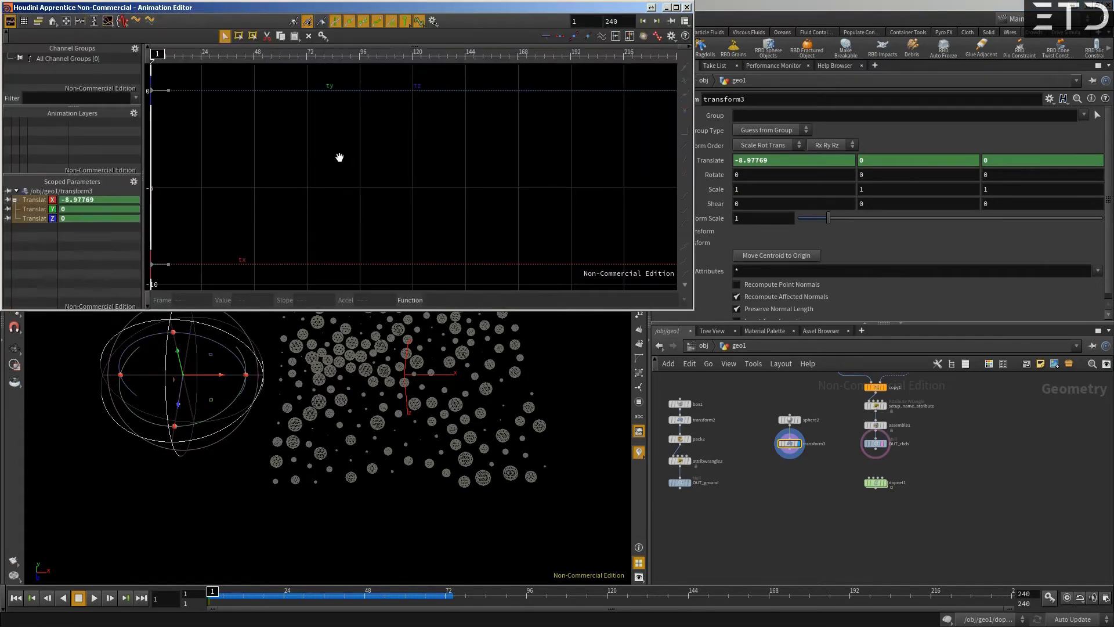
{"action": "key", "text": "h"}
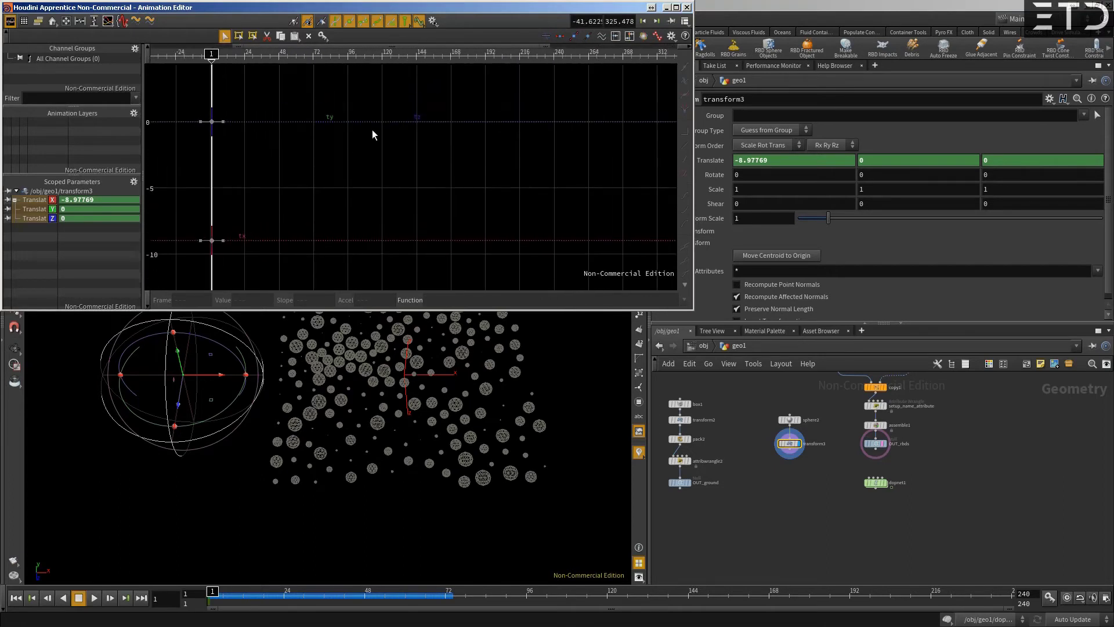
{"action": "left_click", "coordinate": [687, 8]}
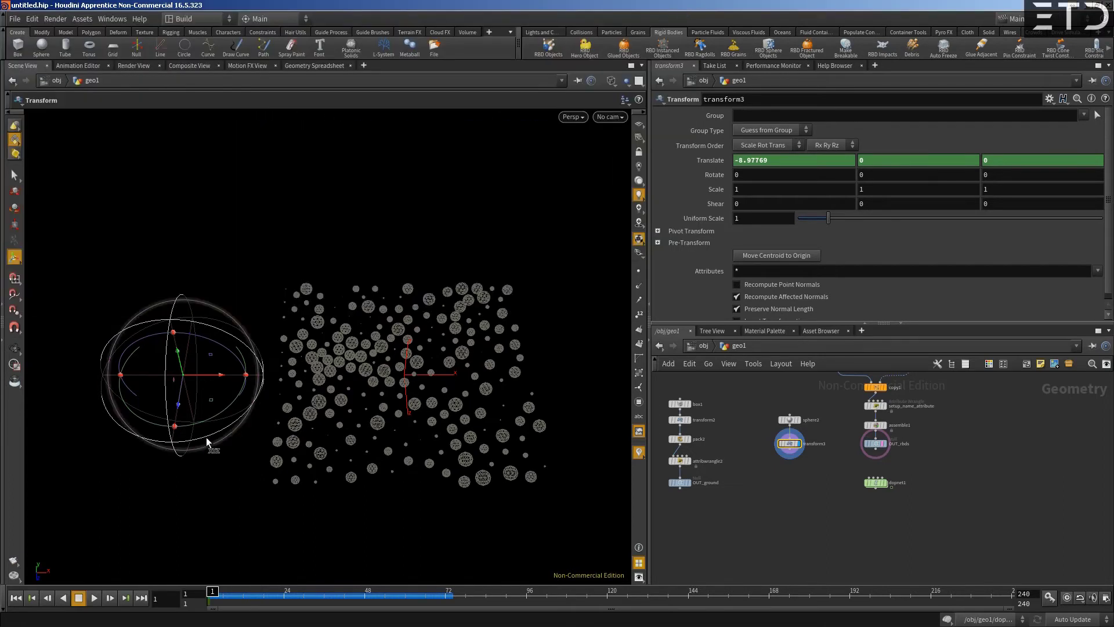
At a later frame, key the sphere right of the scattered spheres, then scrub back to frame 1
{"action": "left_click_drag", "start_coordinate": [212, 591], "coordinate": [608, 595]}
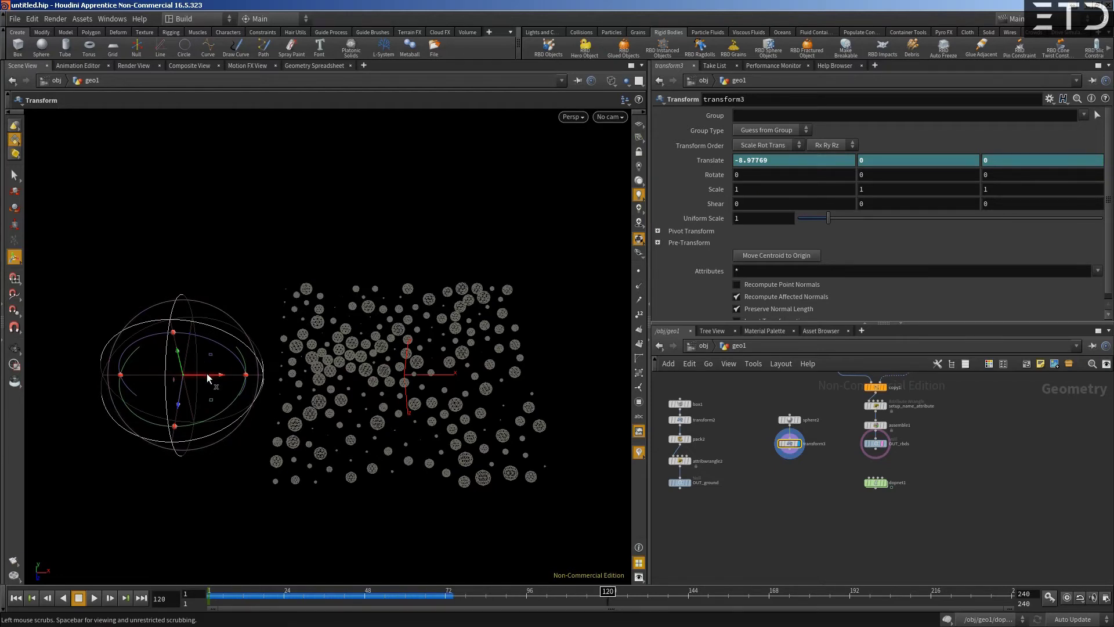
{"action": "left_click_drag", "start_coordinate": [207, 374], "coordinate": [555, 380]}
{"action": "left_click", "coordinate": [710, 161], "text": "alt"}
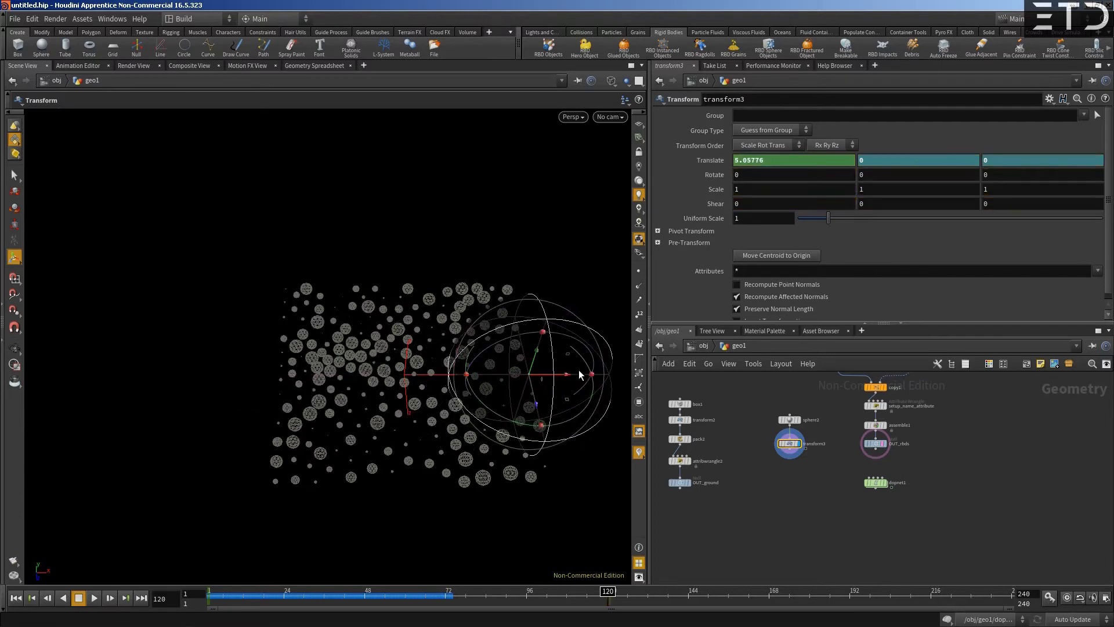
{"action": "left_click_drag", "start_coordinate": [566, 379], "coordinate": [592, 371]}
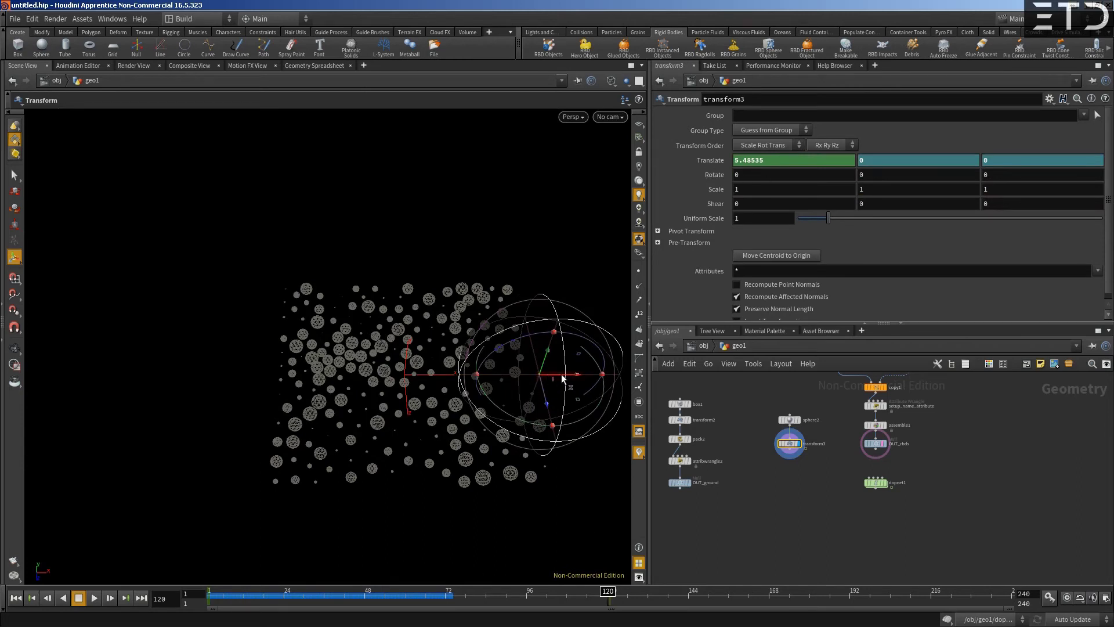
{"action": "left_click_drag", "start_coordinate": [563, 378], "coordinate": [564, 377]}
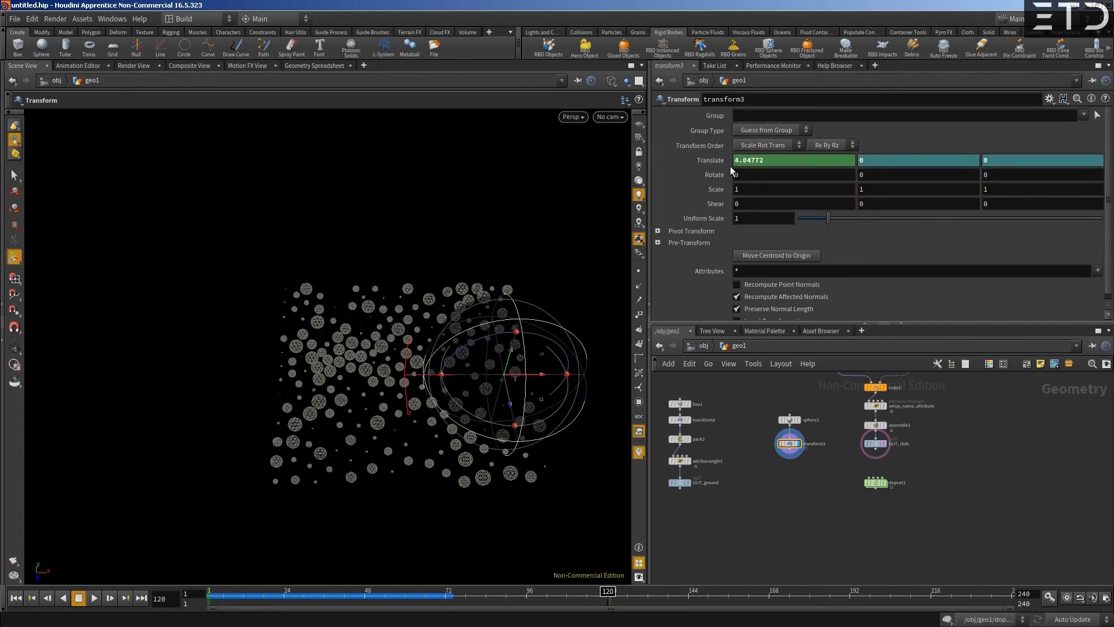
{"action": "left_click_drag", "start_coordinate": [534, 375], "coordinate": [587, 378]}
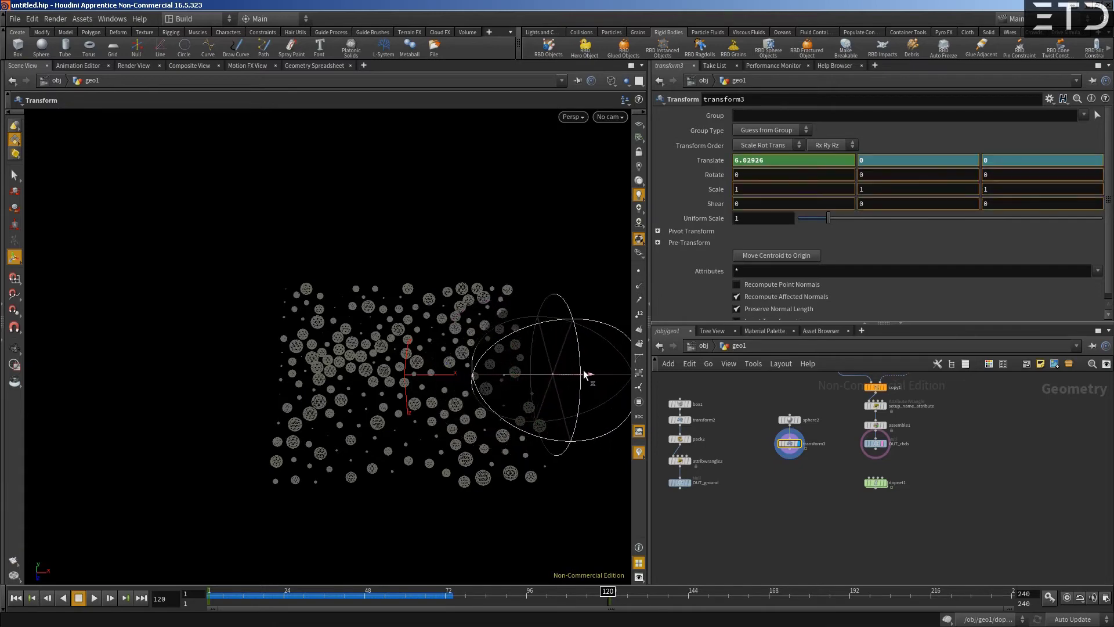
{"action": "left_click", "coordinate": [587, 592]}
{"action": "left_click_drag", "start_coordinate": [569, 592], "coordinate": [210, 592]}
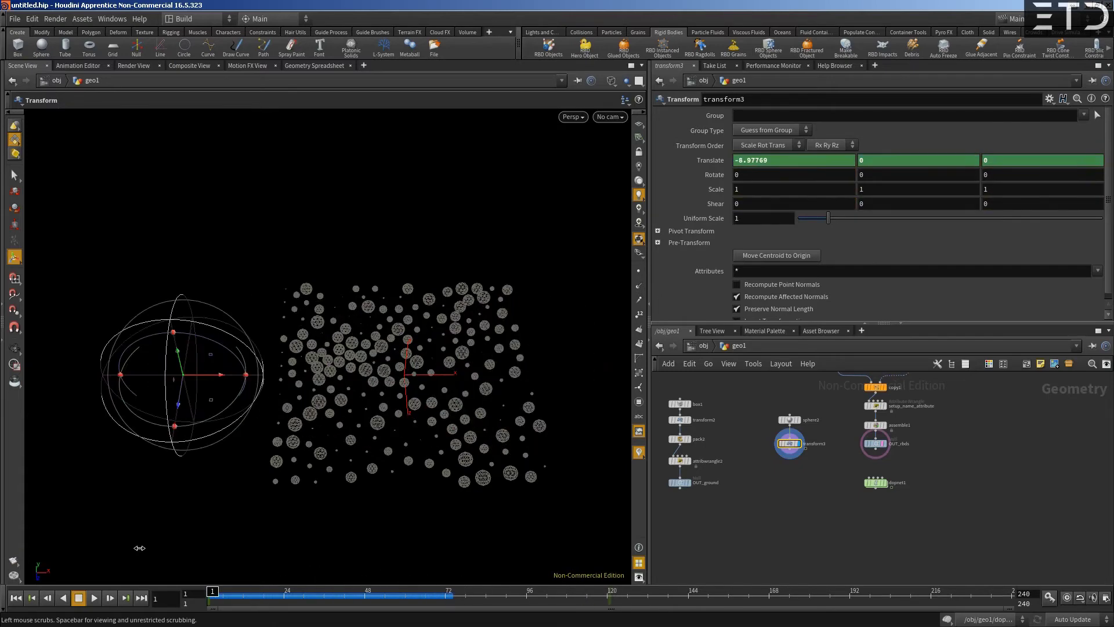
Space out transform3, assemble1, OUT_rbds and dopnet1, checking the existing wrangles' code
{"action": "scroll", "coordinate": [796, 473], "scroll_direction": "up", "scroll_amount": 4}
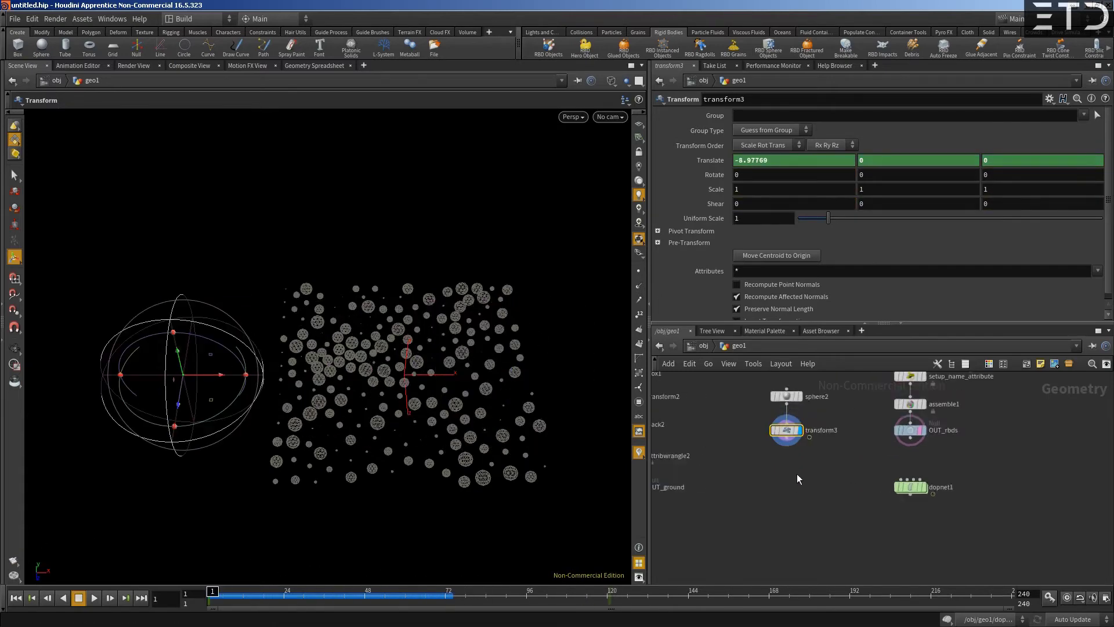
{"action": "left_click_drag", "start_coordinate": [767, 468], "coordinate": [767, 462]}
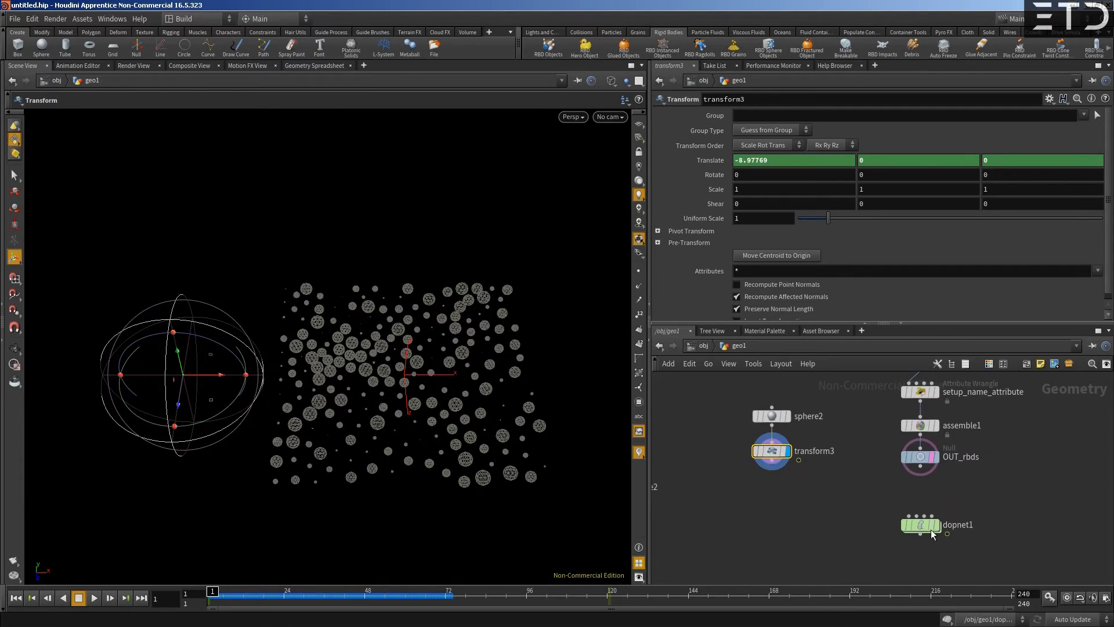
{"action": "left_click_drag", "start_coordinate": [930, 530], "coordinate": [930, 584]}
{"action": "left_click_drag", "start_coordinate": [923, 468], "coordinate": [923, 542]}
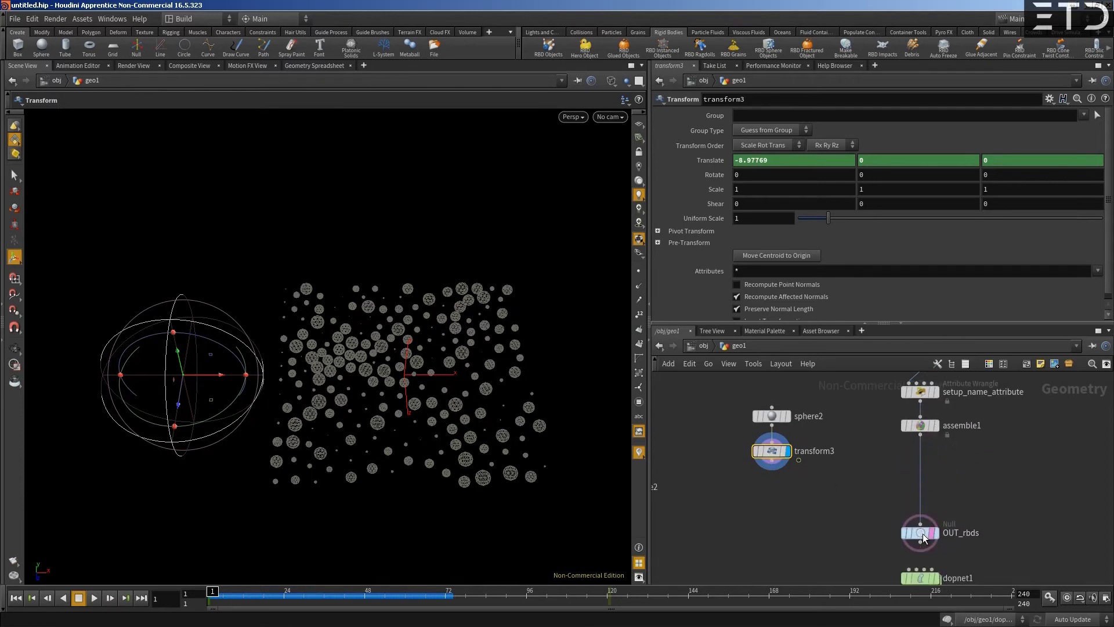
{"action": "left_click", "coordinate": [927, 395]}
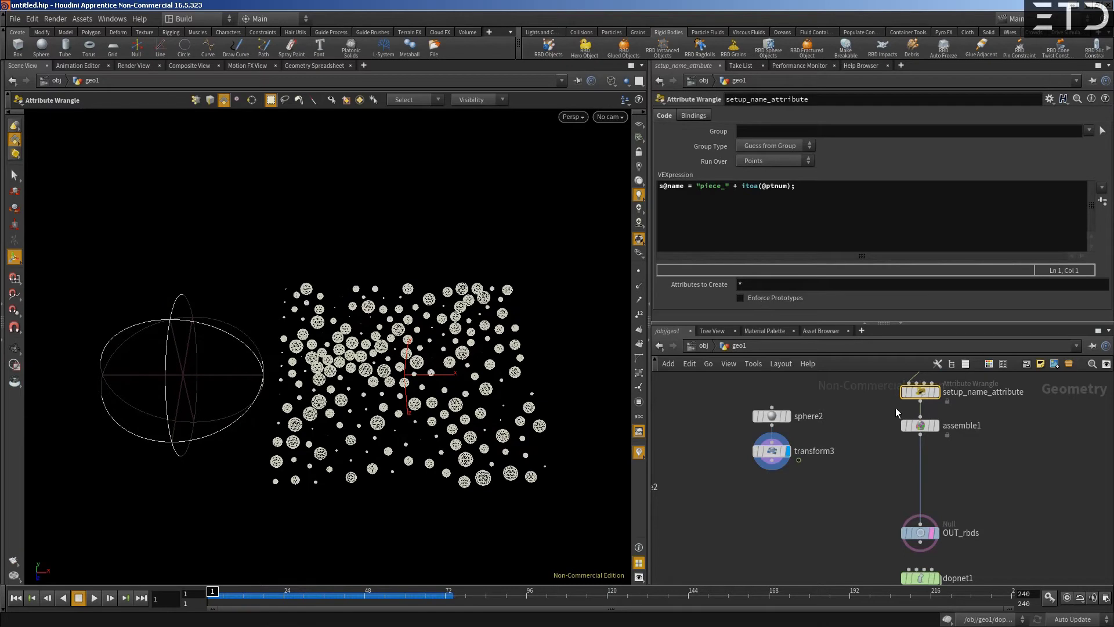
{"action": "mouse_move", "coordinate": [923, 424]}
{"action": "left_mouse_down"}
{"action": "mouse_move", "coordinate": [923, 481]}
{"action": "mouse_move", "coordinate": [925, 416]}
{"action": "left_mouse_up"}
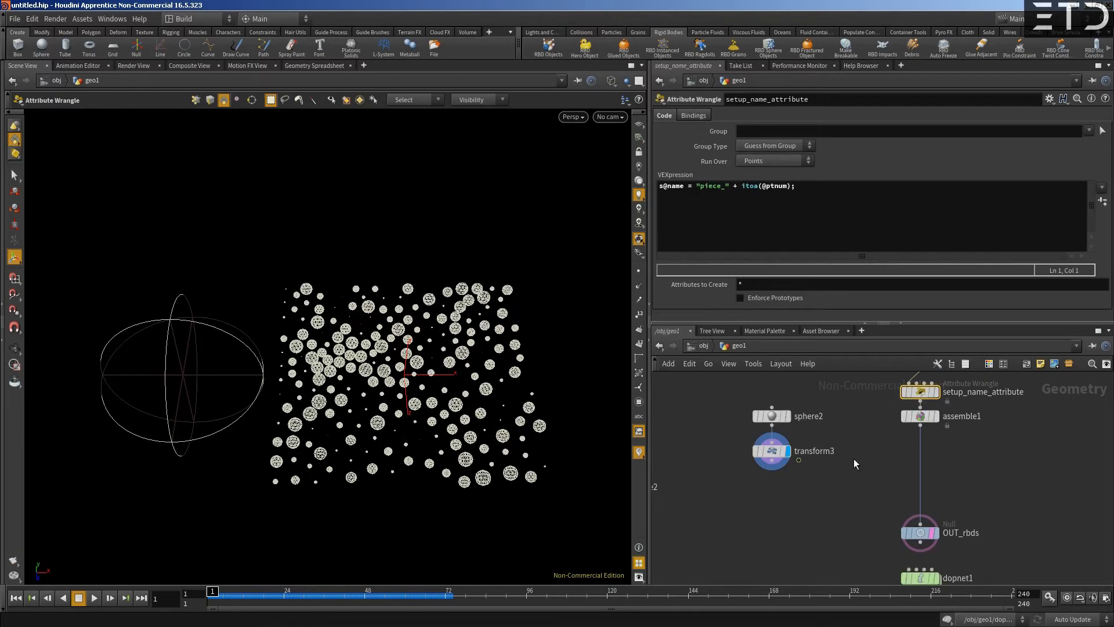
{"action": "key", "text": "Tab"}
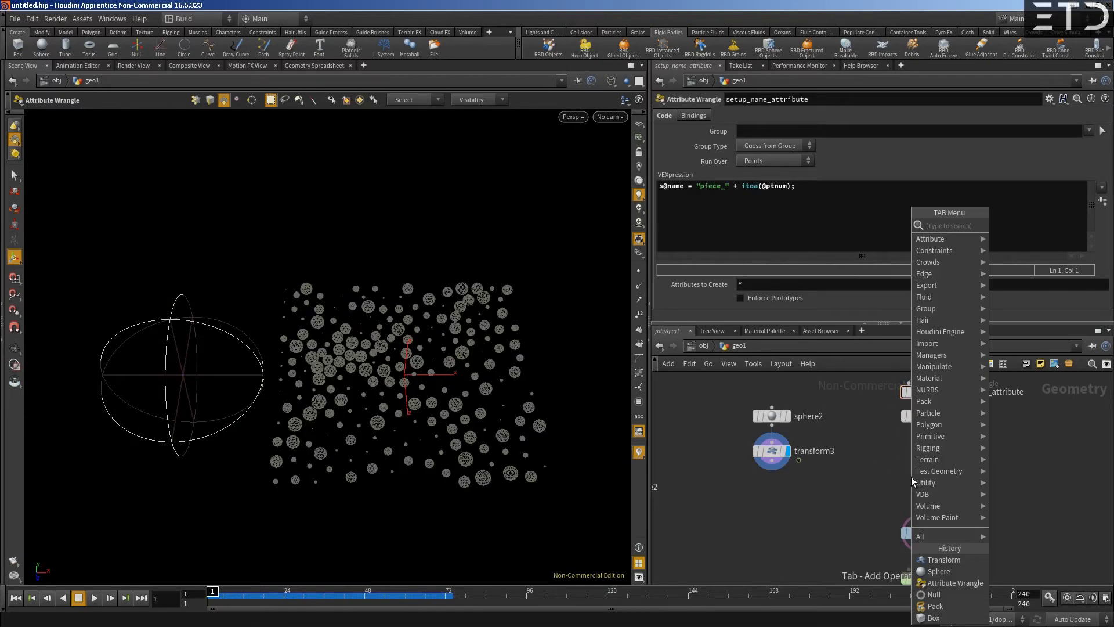
{"action": "key", "text": "Escape"}
{"action": "middle_click_drag", "start_coordinate": [758, 489], "coordinate": [904, 466]}
{"action": "left_click", "coordinate": [729, 465]}
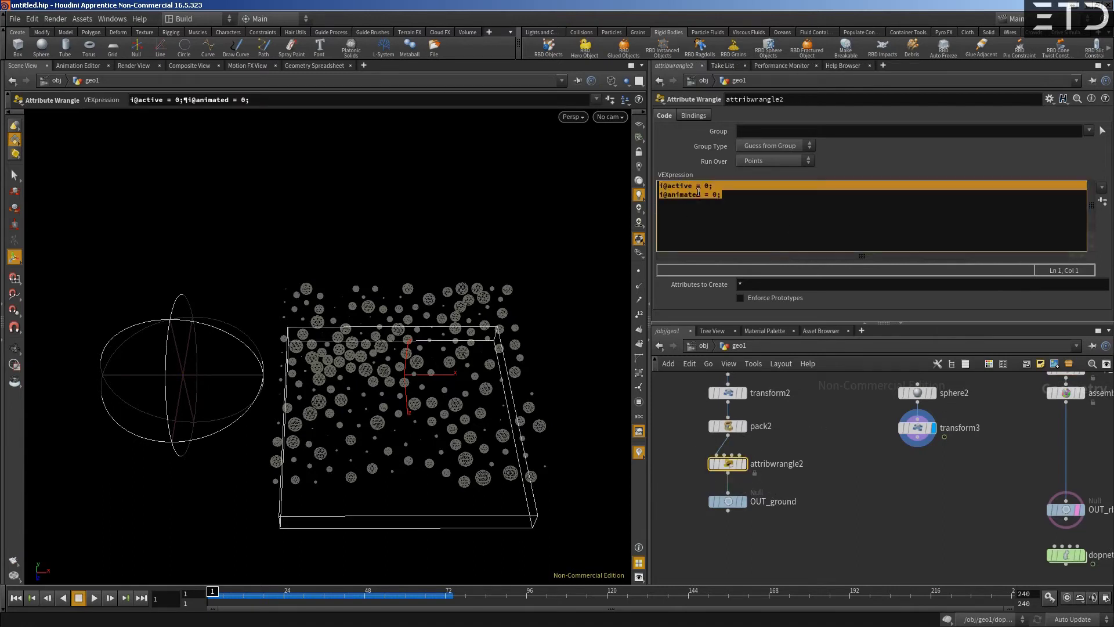
{"action": "middle_click_drag", "start_coordinate": [1010, 456], "coordinate": [916, 450]}
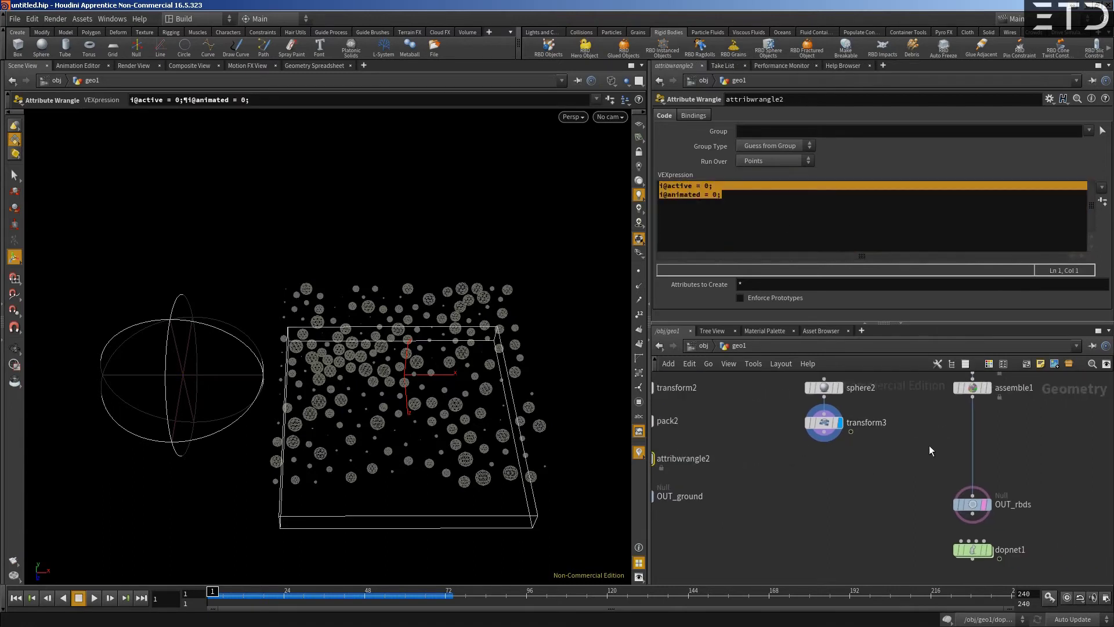
Create an Attribute Wrangle node via the 'attribw' search
{"action": "key", "text": "Tab"}
{"action": "type", "text": "att"}
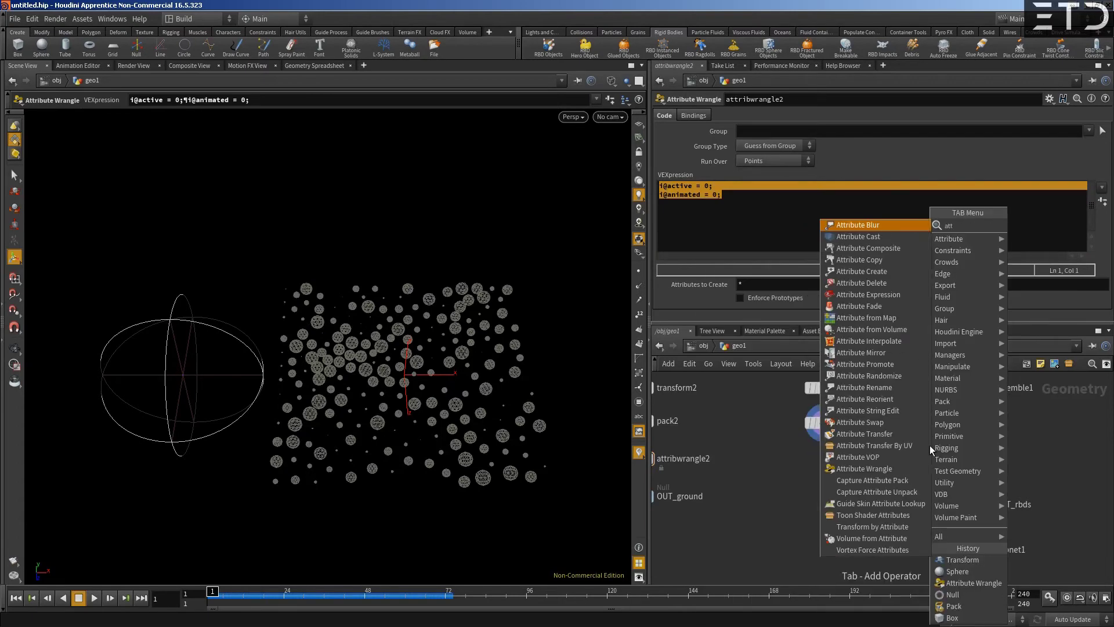
{"action": "type", "text": "ribw"}
{"action": "key", "text": "Return"}
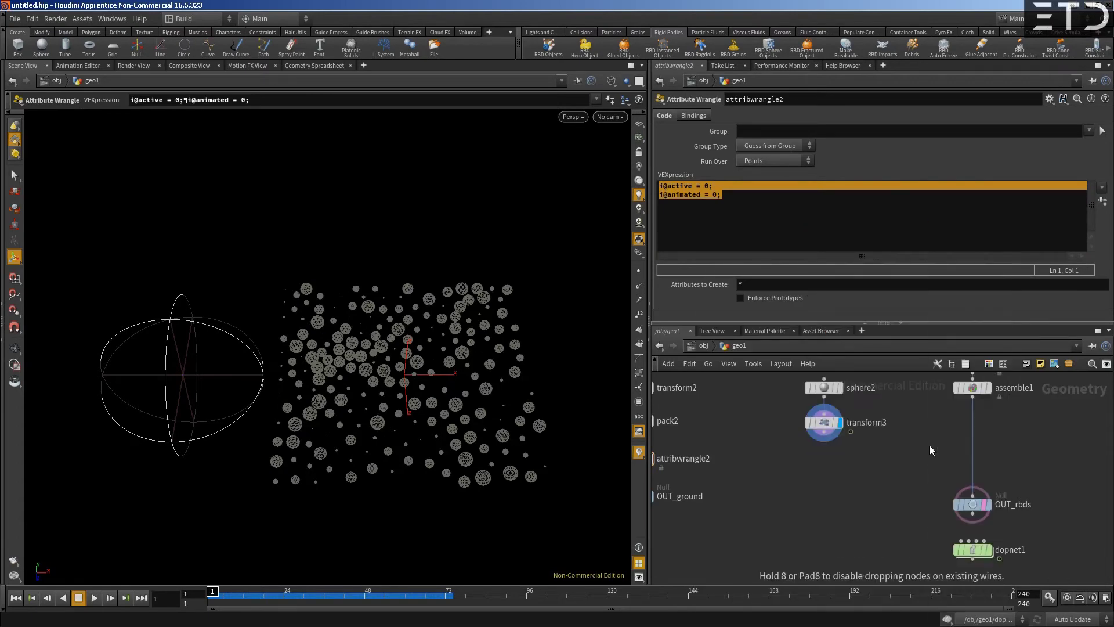
Insert attribwrangle3 on the wire between assemble1 and OUT_rbds
{"action": "left_click_drag", "start_coordinate": [928, 446], "coordinate": [978, 468]}
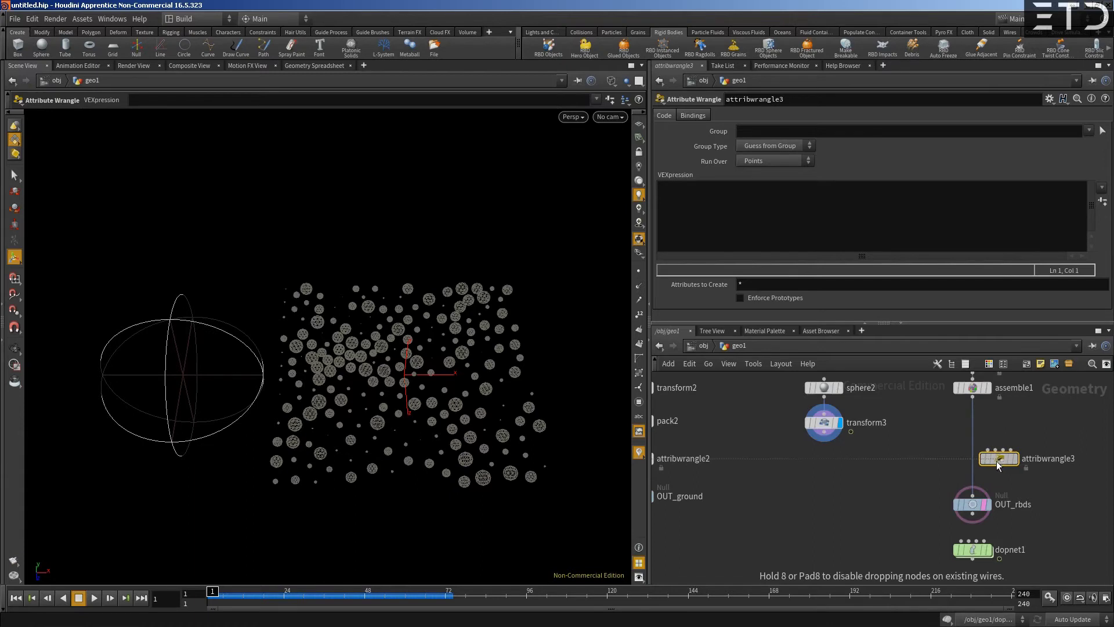
{"action": "mouse_move", "coordinate": [975, 466]}
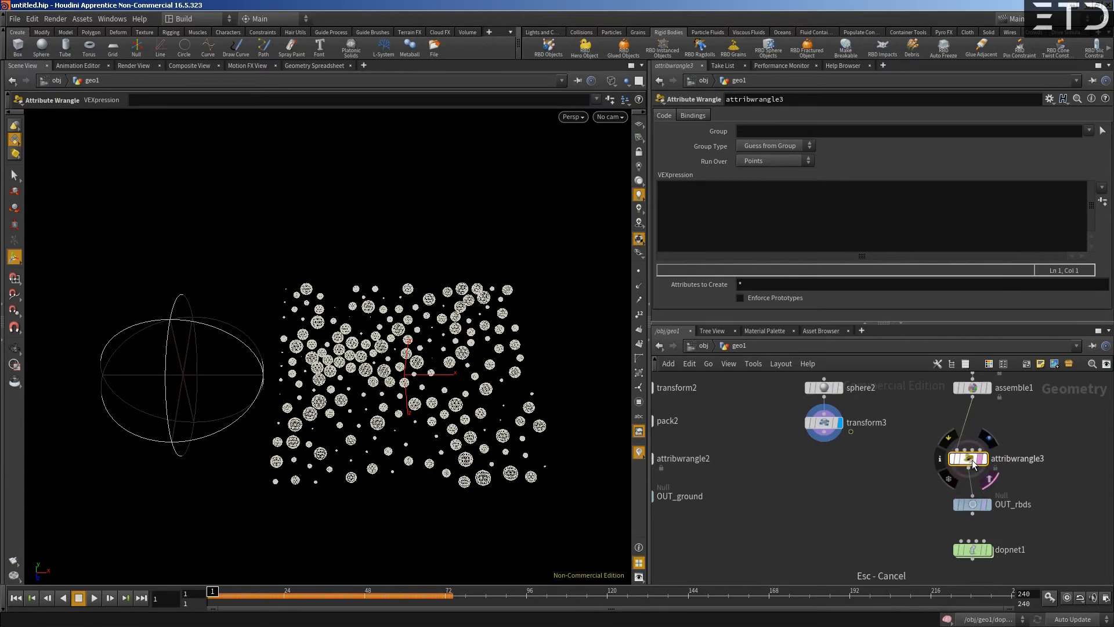
{"action": "left_click_drag", "start_coordinate": [975, 466], "coordinate": [979, 436]}
Enter i@active = 0; as the wrangle's VEX code and move OUT_rbds down toward dopnet1
{"action": "left_click", "coordinate": [734, 211]}
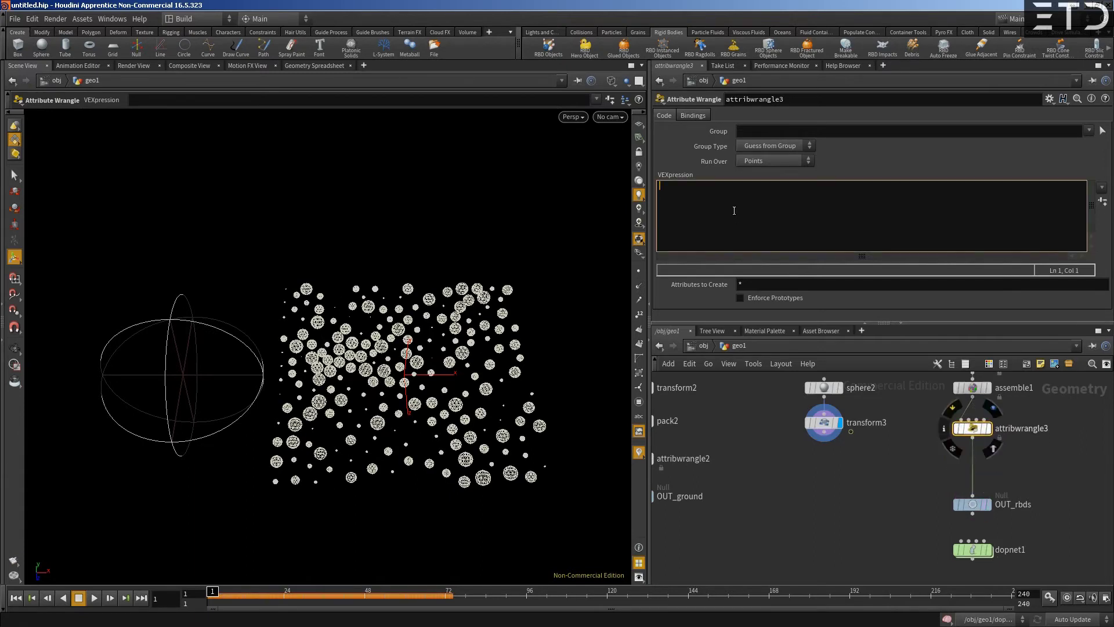
{"action": "type", "text": "i@active = 0;"}
{"action": "left_click_drag", "start_coordinate": [970, 432], "coordinate": [969, 426]}
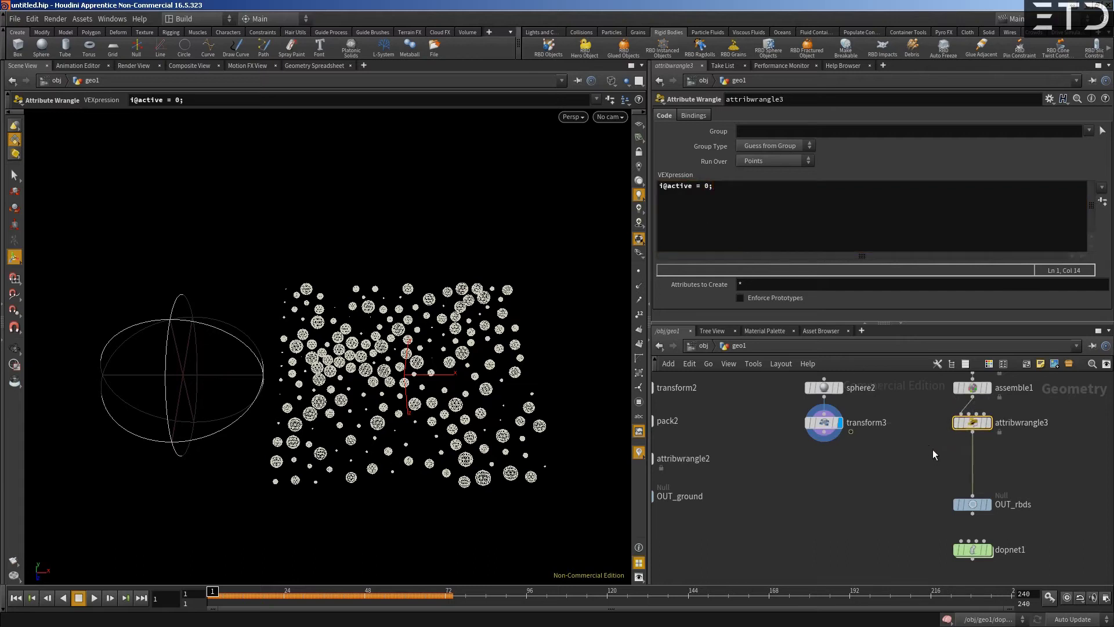
{"action": "scroll", "coordinate": [908, 451], "scroll_direction": "down", "scroll_amount": 2}
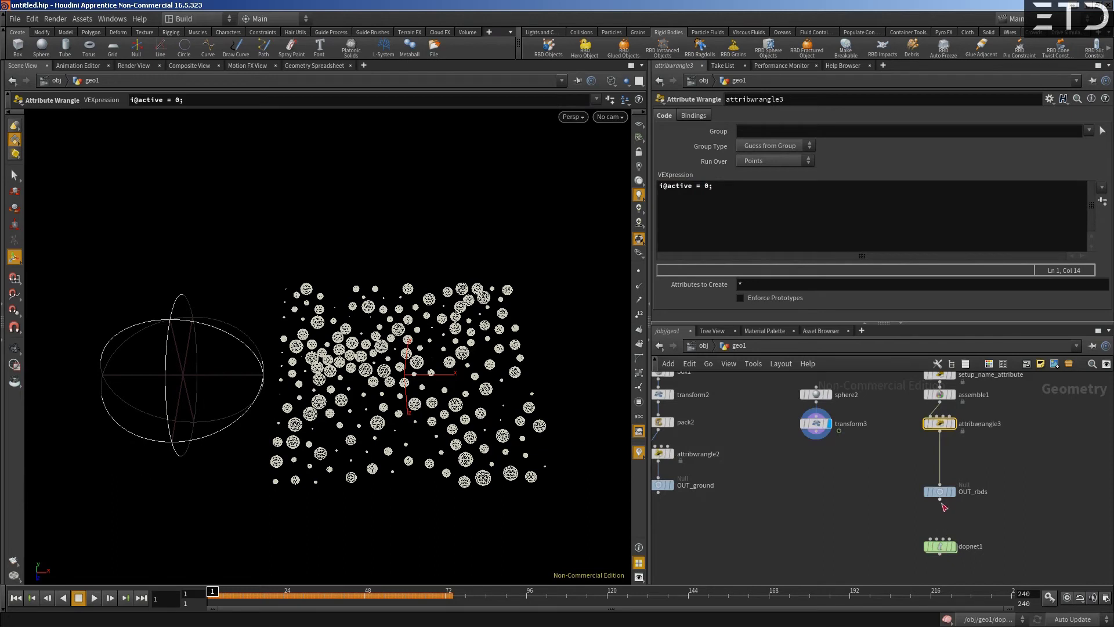
{"action": "left_click_drag", "start_coordinate": [944, 506], "coordinate": [944, 533]}
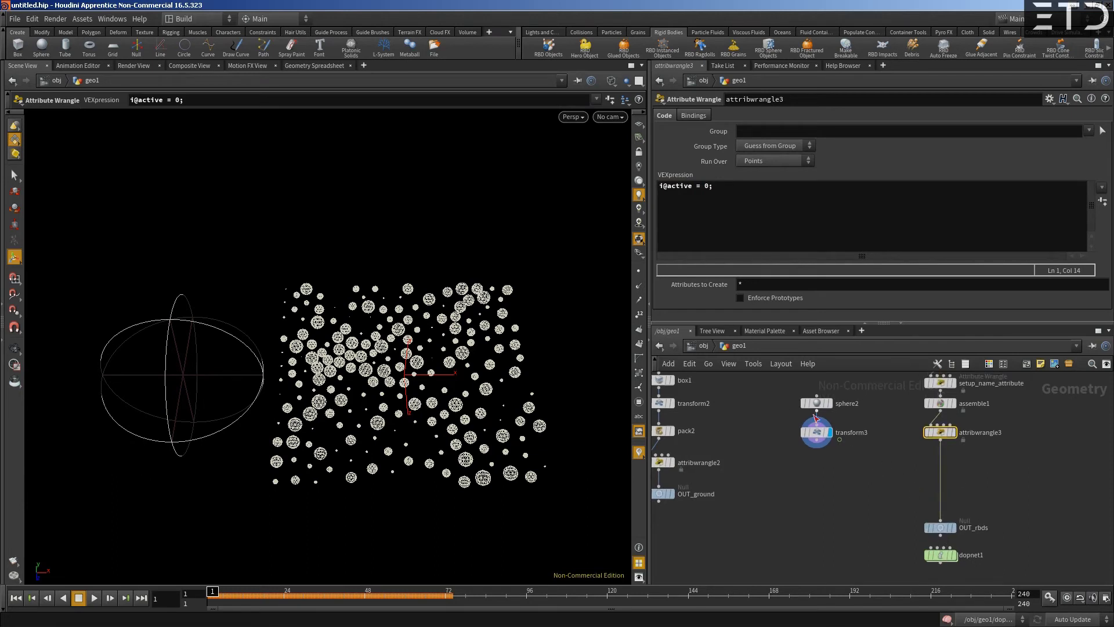
{"action": "left_click", "coordinate": [817, 423]}
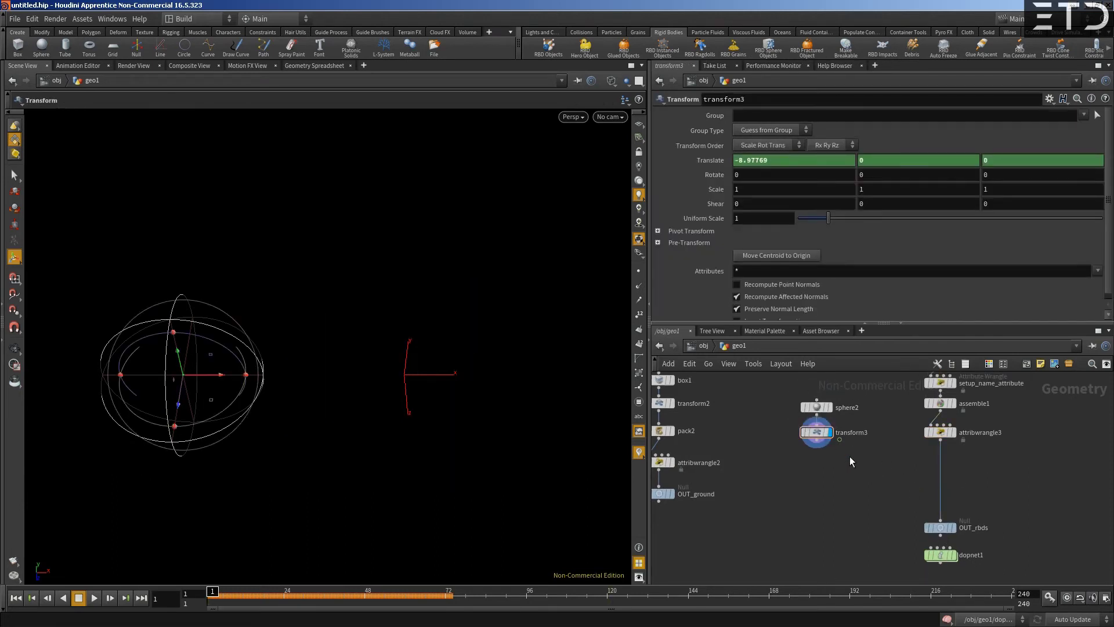
Create a Group Create node, group1, below transform3
{"action": "left_click_drag", "start_coordinate": [816, 408], "coordinate": [816, 403]}
{"action": "key", "text": "Tab"}
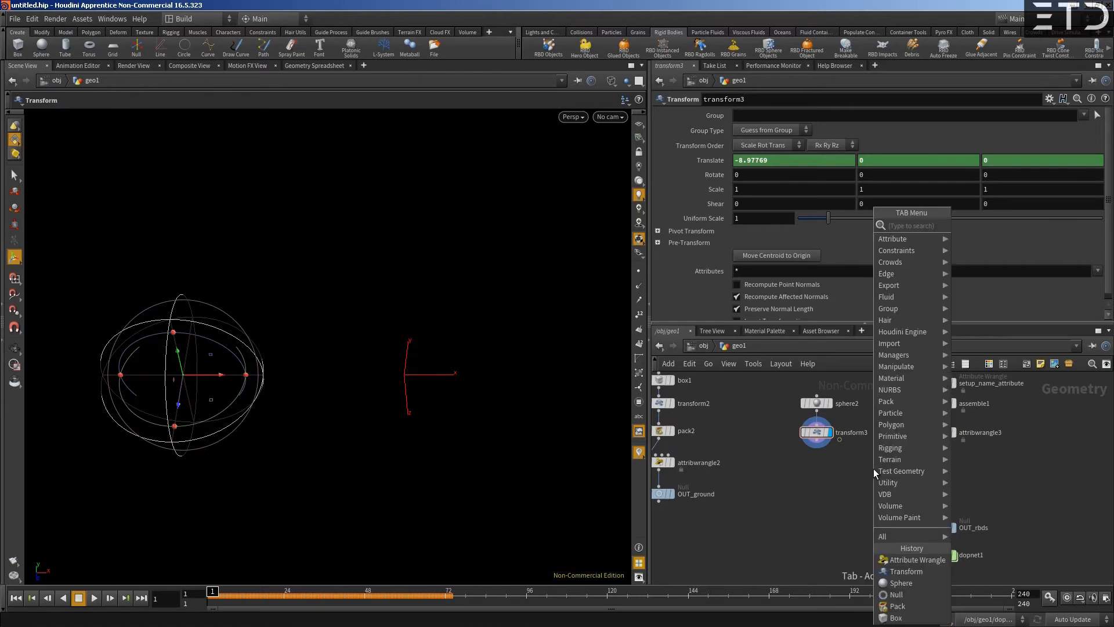
{"action": "type", "text": "group"}
{"action": "key", "text": "Return"}
{"action": "left_click", "coordinate": [873, 469]}
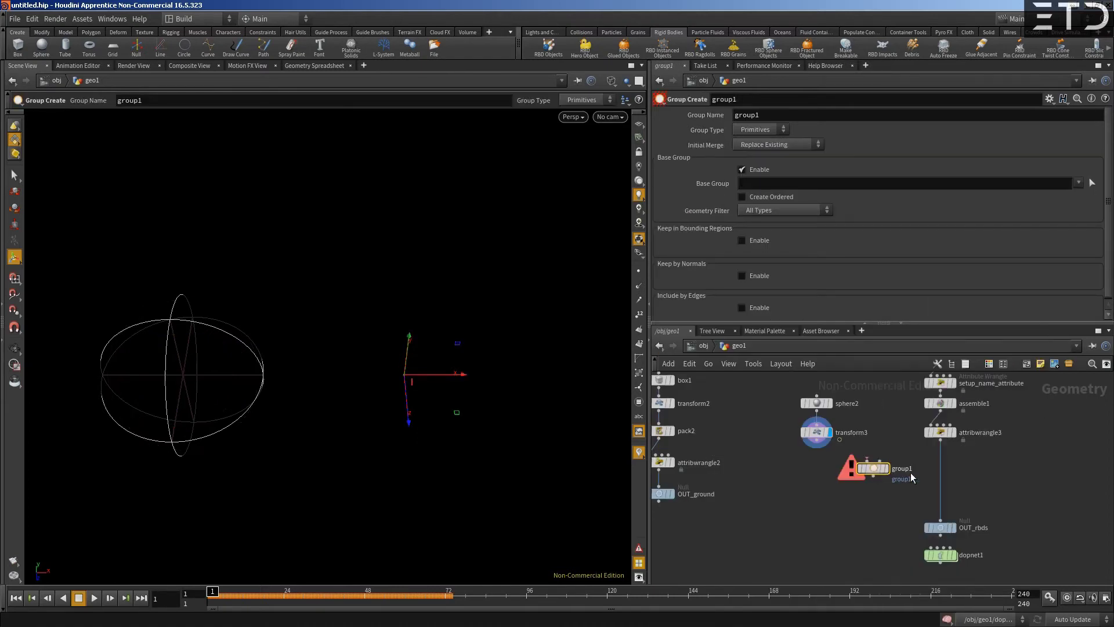
Set group1 to Points with Keep in Bounding Regions using Bounding Object (points only), fed by the sphere
{"action": "scroll", "coordinate": [721, 281], "scroll_direction": "down", "scroll_amount": 1}
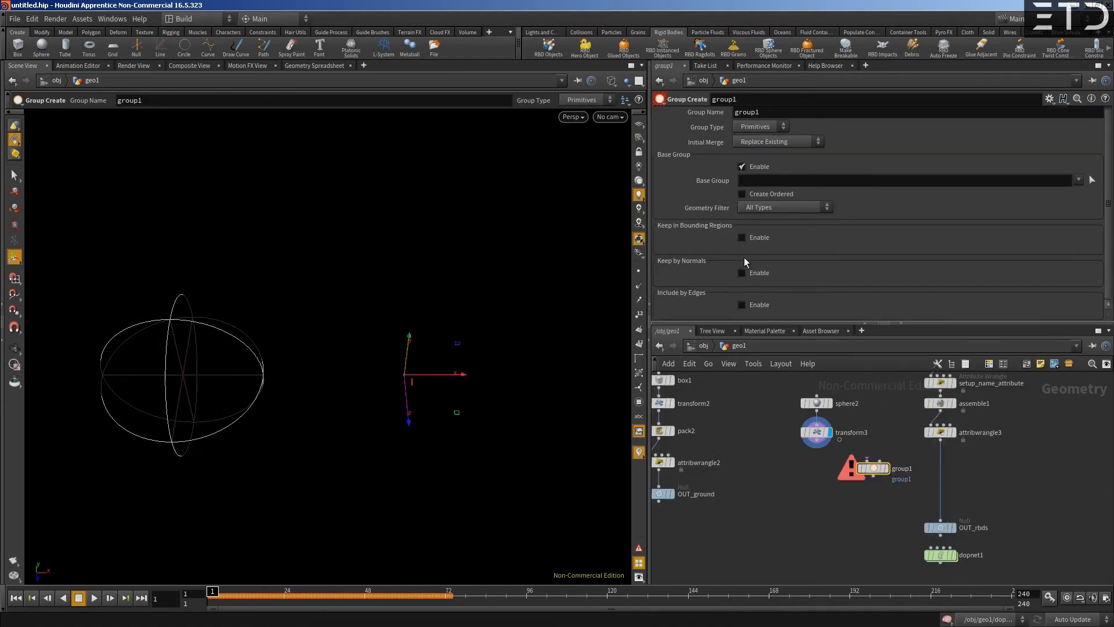
{"action": "left_click", "coordinate": [760, 126]}
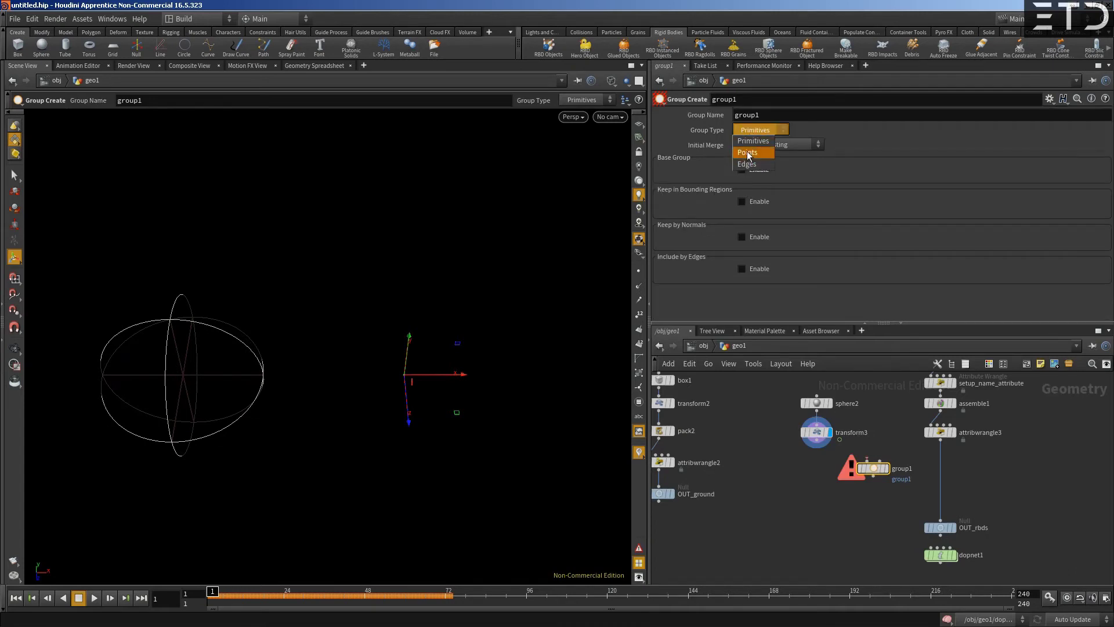
{"action": "left_click", "coordinate": [754, 141]}
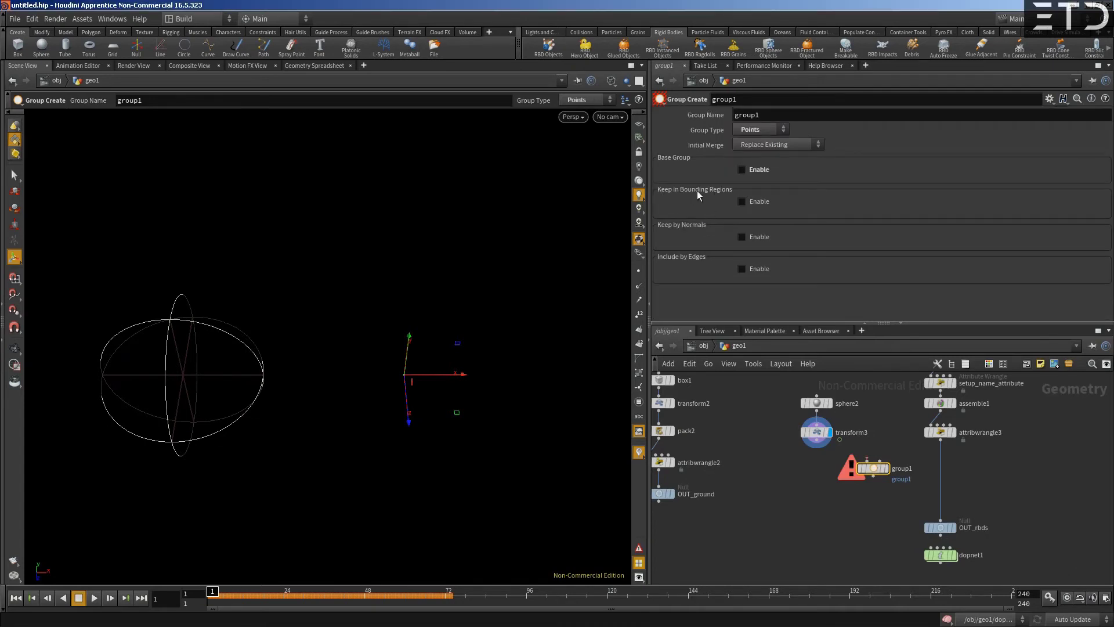
{"action": "left_click", "coordinate": [741, 202]}
{"action": "left_click", "coordinate": [766, 200]}
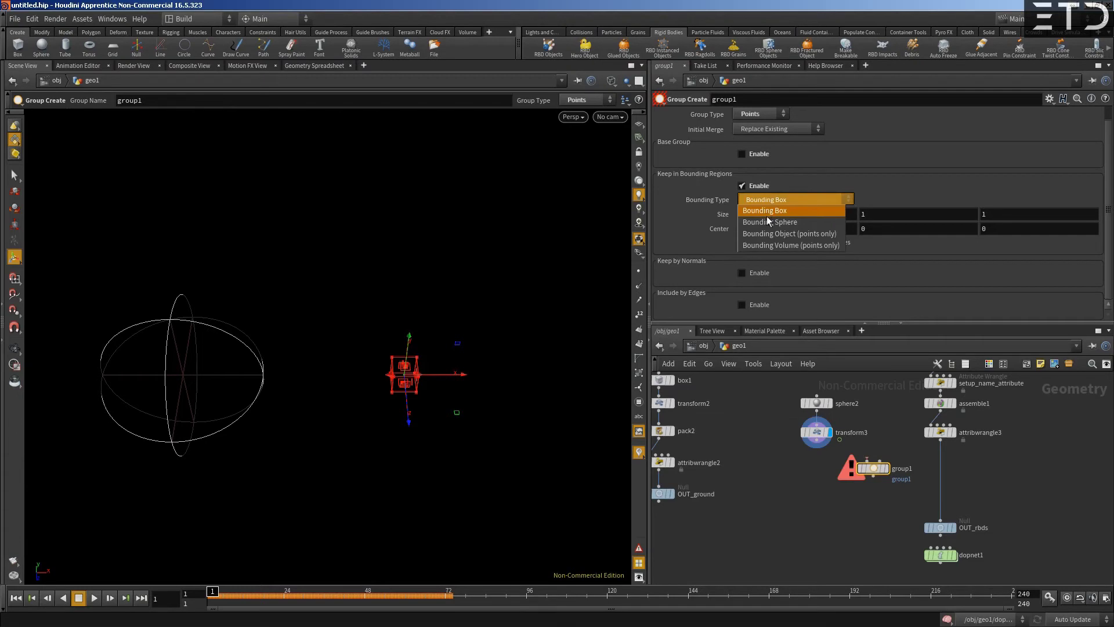
{"action": "left_click", "coordinate": [769, 235]}
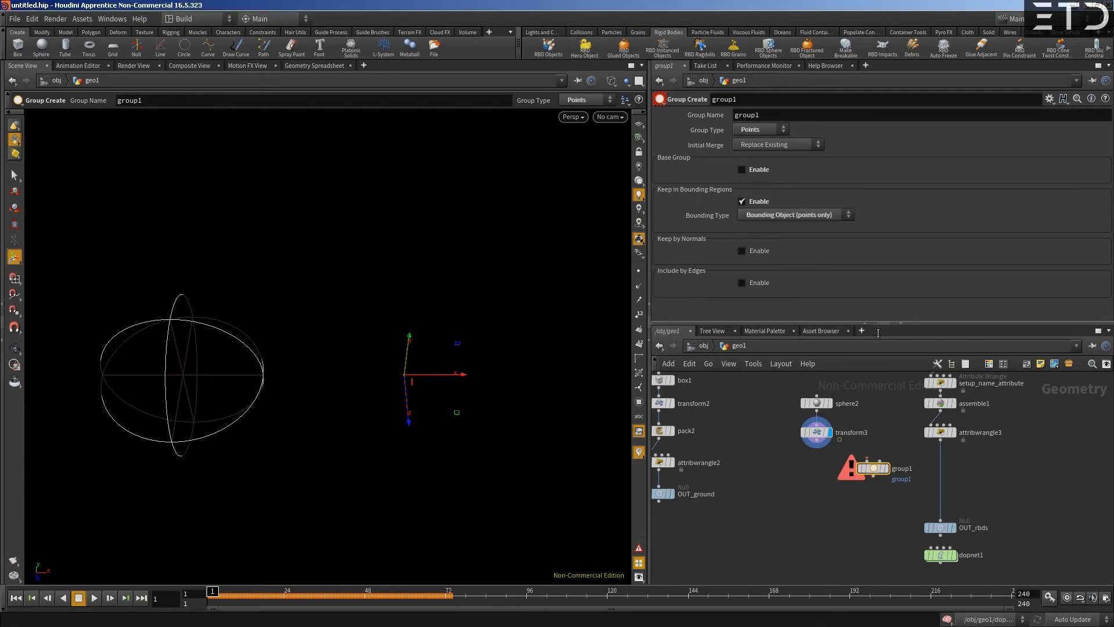
{"action": "left_click_drag", "start_coordinate": [818, 446], "coordinate": [873, 463]}
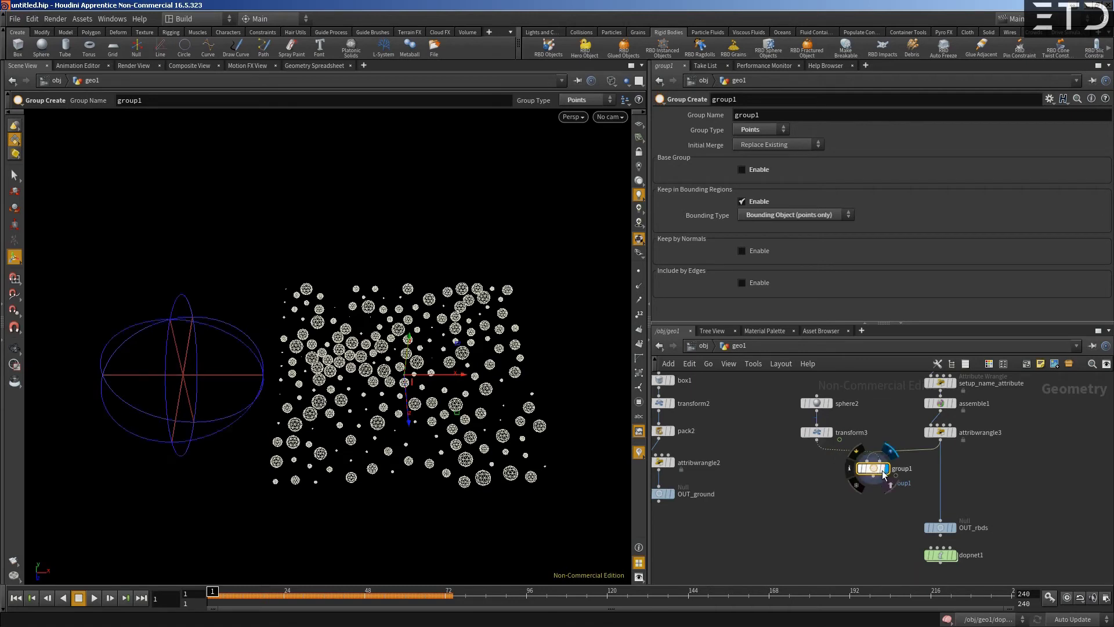
Scrub to frame 58 and insert group1 between attribwrangle3 and OUT_rbds
{"action": "left_click_drag", "start_coordinate": [215, 591], "coordinate": [399, 592]}
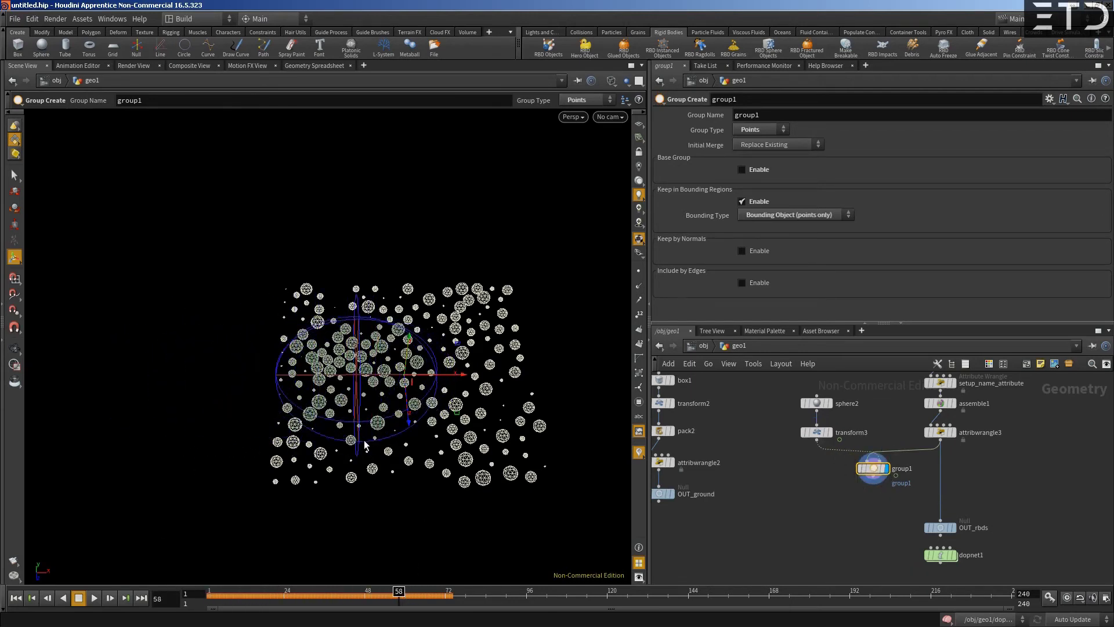
{"action": "mouse_move", "coordinate": [413, 415]}
{"action": "left_mouse_down"}
{"action": "mouse_move", "coordinate": [283, 440]}
{"action": "mouse_move", "coordinate": [305, 455]}
{"action": "mouse_move", "coordinate": [296, 434]}
{"action": "left_mouse_up"}
{"action": "key", "text": "Return"}
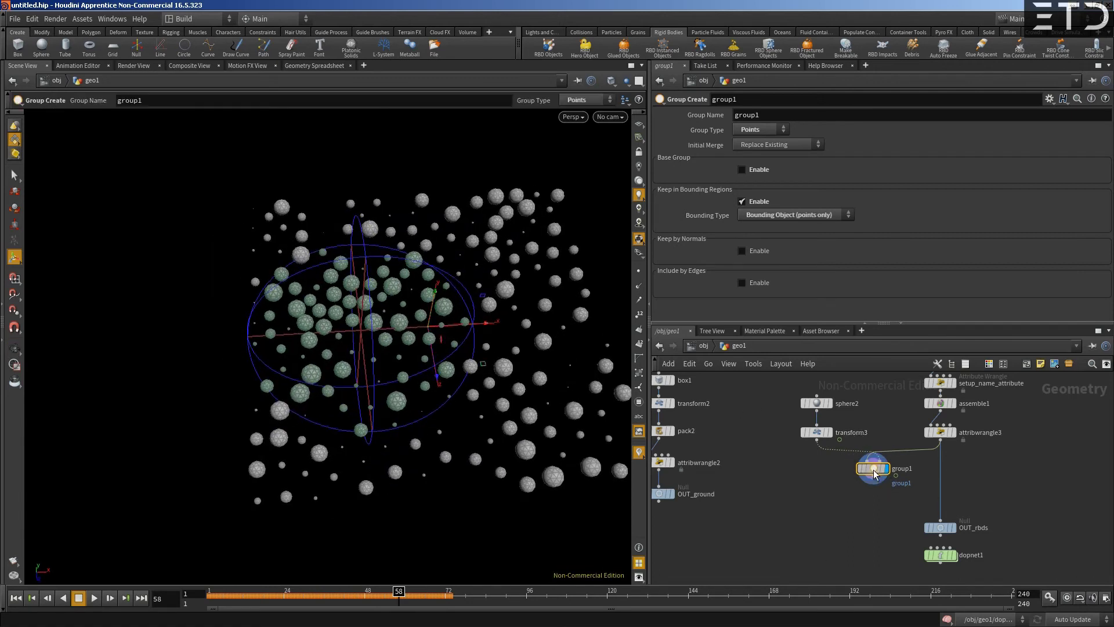
{"action": "left_click_drag", "start_coordinate": [879, 470], "coordinate": [946, 476]}
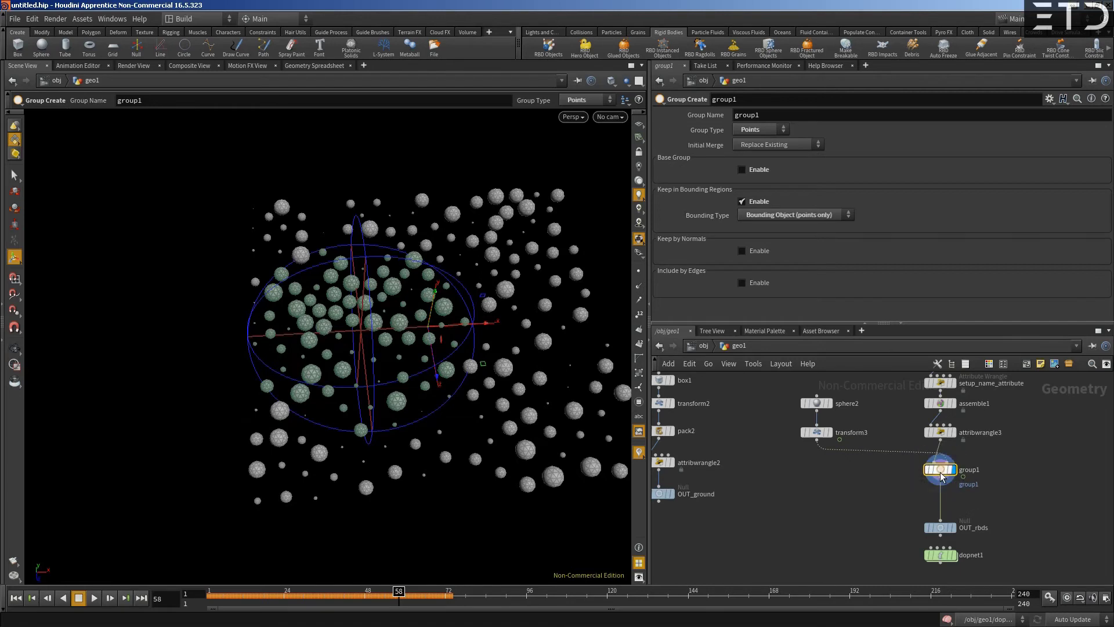
{"action": "mouse_move", "coordinate": [943, 439]}
{"action": "mouse_move", "coordinate": [943, 473]}
Rename the group to 'inside' and tidy group1 and sphere2 in the network
{"action": "left_click_drag", "start_coordinate": [771, 116], "coordinate": [695, 128]}
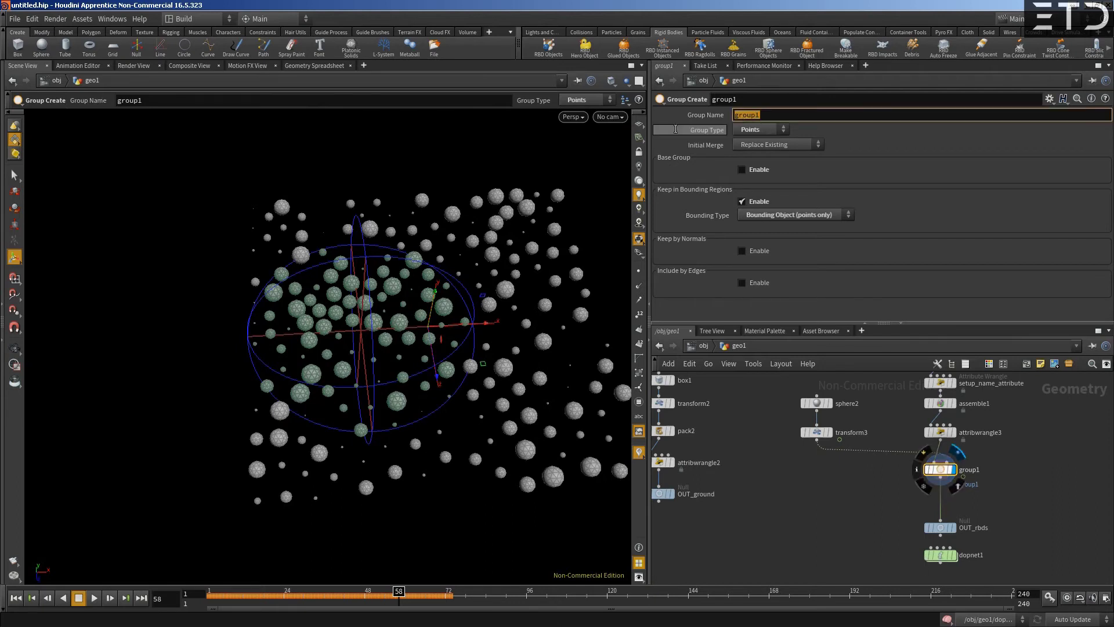
{"action": "type", "text": "inside"}
{"action": "key", "text": "Return"}
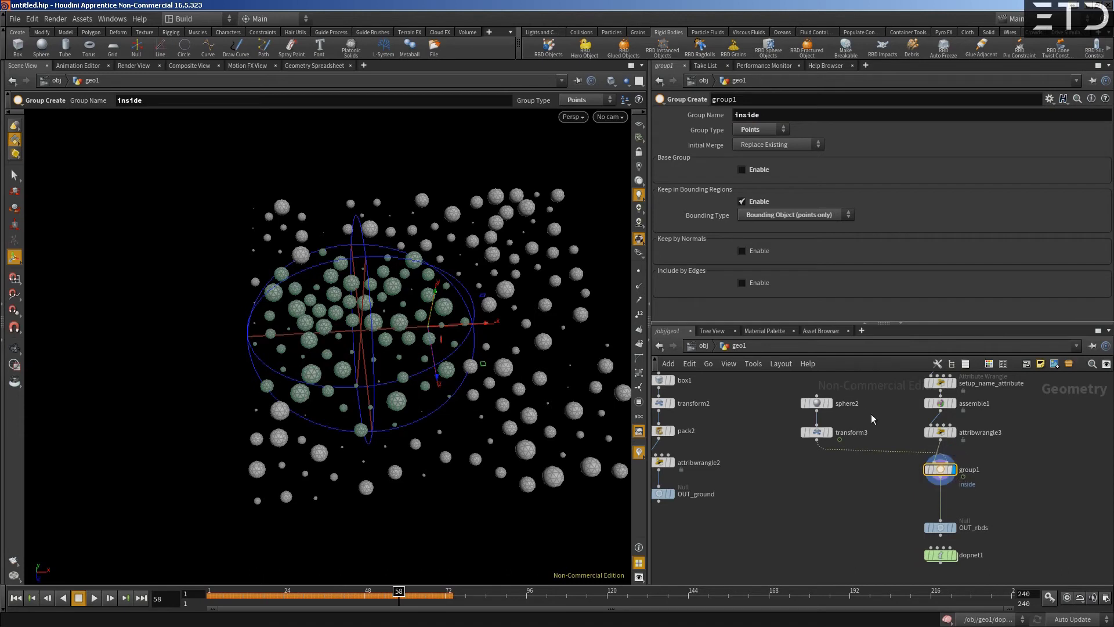
{"action": "middle_click_drag", "start_coordinate": [871, 413], "coordinate": [869, 365]}
{"action": "left_click_drag", "start_coordinate": [934, 428], "coordinate": [952, 433]}
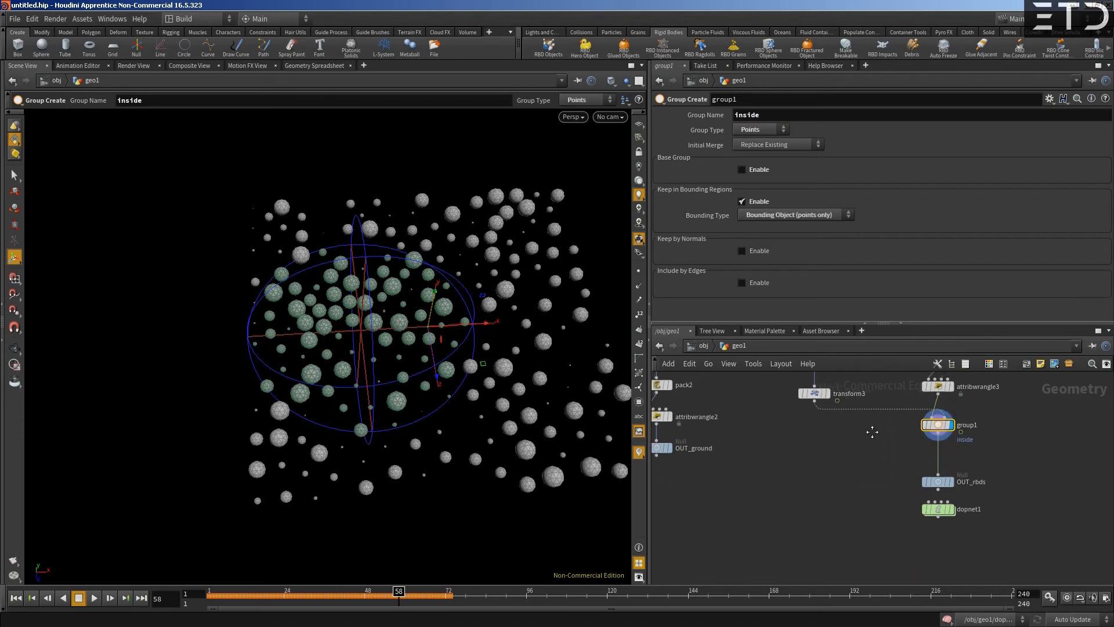
{"action": "middle_click_drag", "start_coordinate": [861, 402], "coordinate": [875, 439]}
{"action": "left_click_drag", "start_coordinate": [834, 406], "coordinate": [836, 392]}
Copy attribwrangle3 and paste the duplicate onto the wire below group1
{"action": "middle_click_drag", "start_coordinate": [836, 391], "coordinate": [839, 401]}
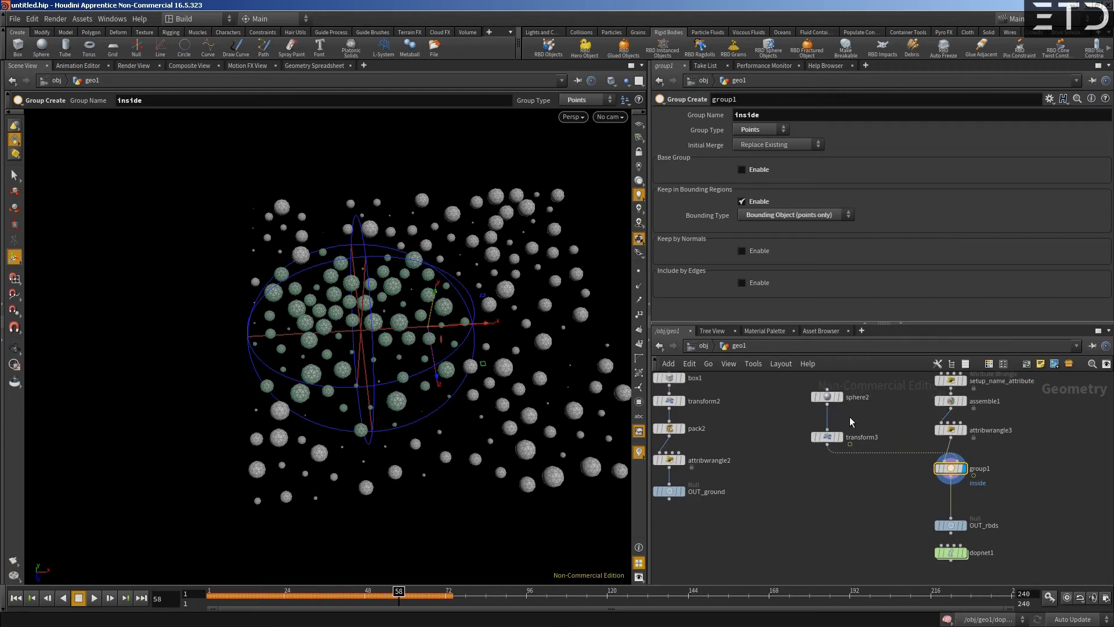
{"action": "middle_click_drag", "start_coordinate": [894, 488], "coordinate": [842, 454]}
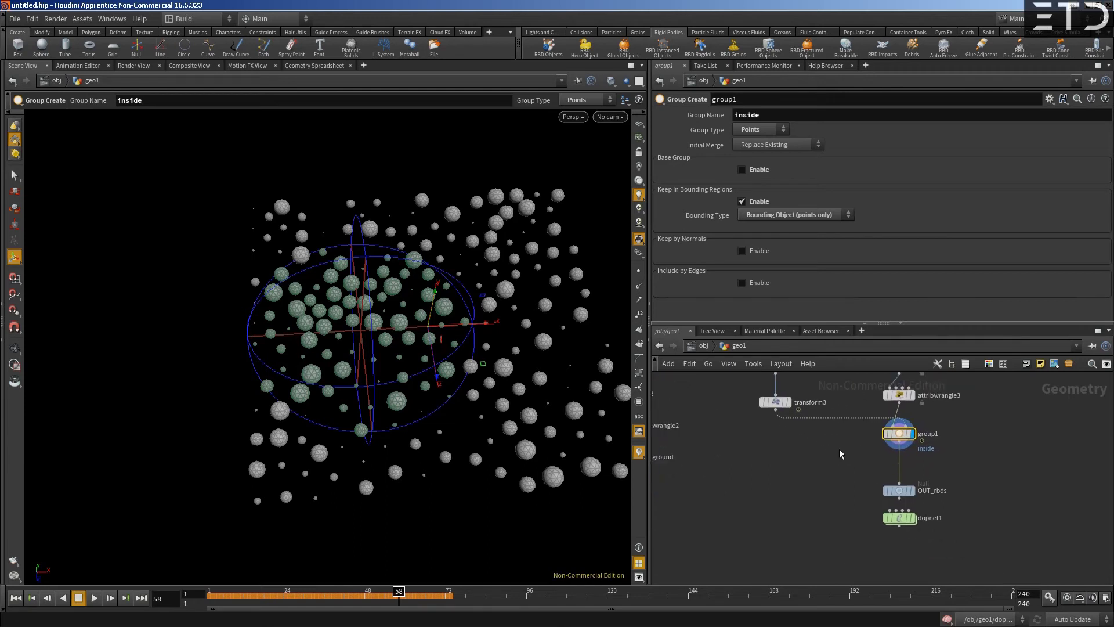
{"action": "left_click", "coordinate": [778, 115]}
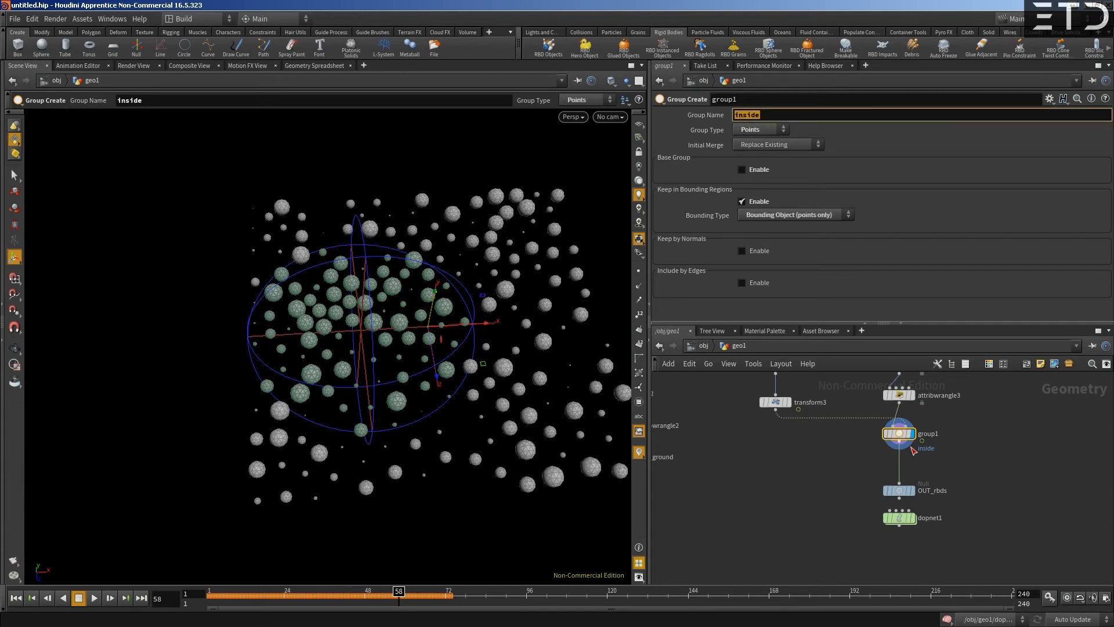
{"action": "left_click", "coordinate": [899, 394]}
{"action": "middle_click", "coordinate": [899, 395]}
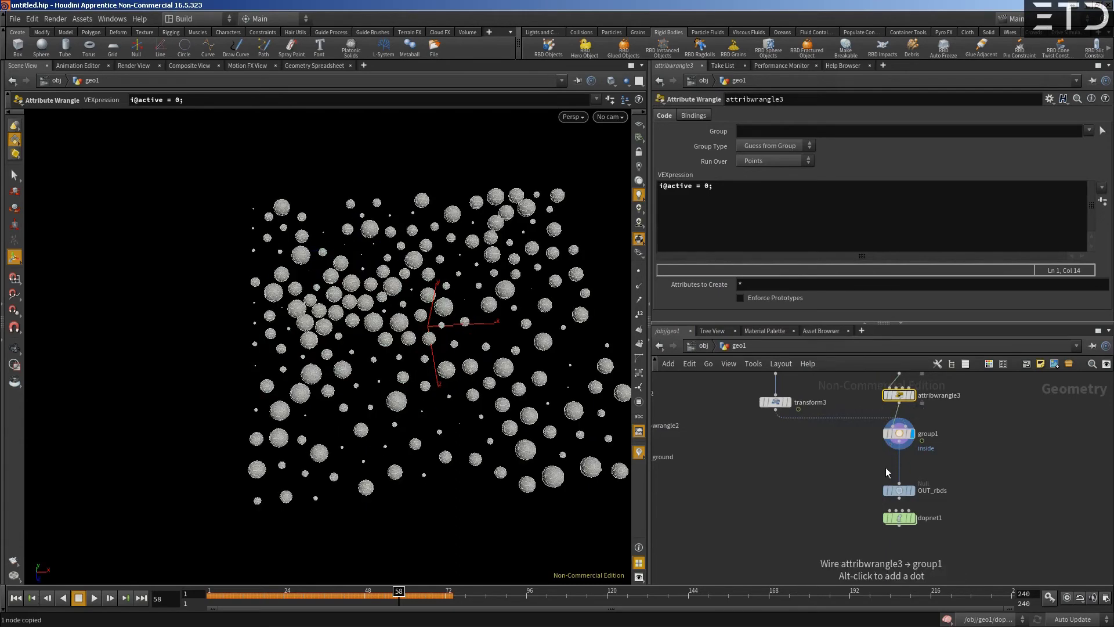
{"action": "key", "text": "ctrl+c"}
{"action": "key", "text": "ctrl+v"}
{"action": "left_click_drag", "start_coordinate": [894, 473], "coordinate": [899, 462]}
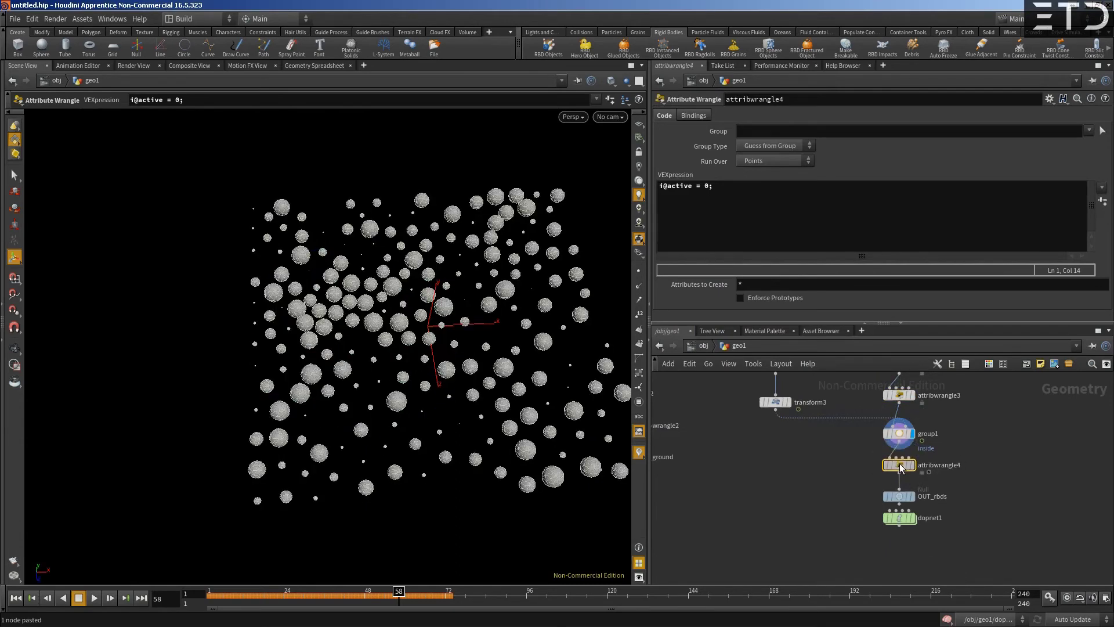
Restrict the new wrangle to the inside group and change its code to i@active = 1
{"action": "left_click", "coordinate": [749, 132]}
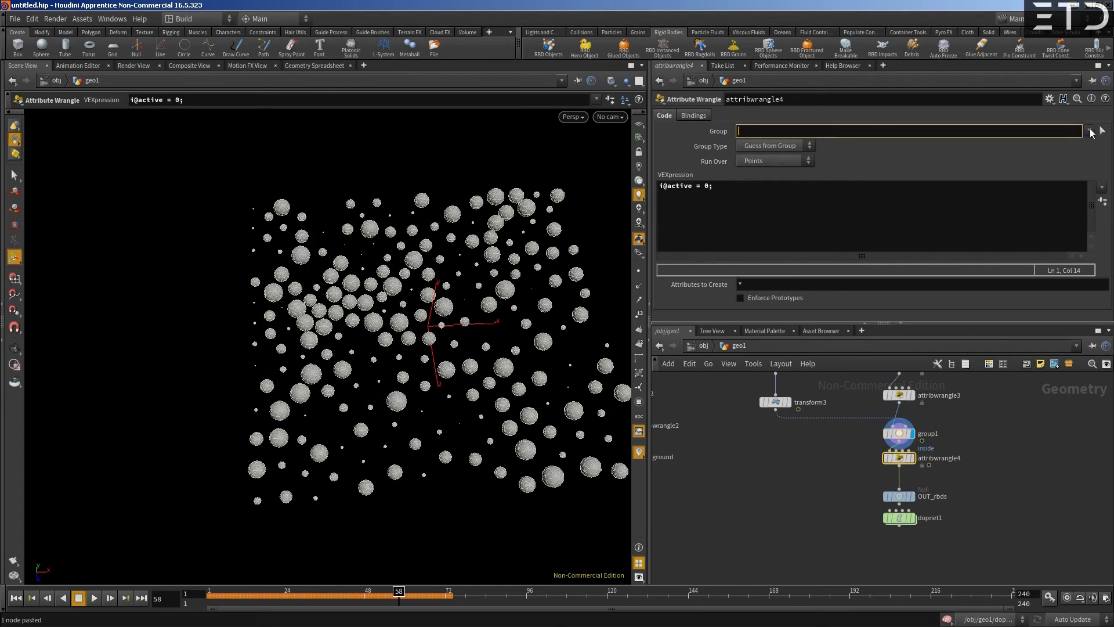
{"action": "left_click", "coordinate": [1089, 131]}
{"action": "left_click", "coordinate": [1094, 144]}
{"action": "double_click", "coordinate": [708, 185]}
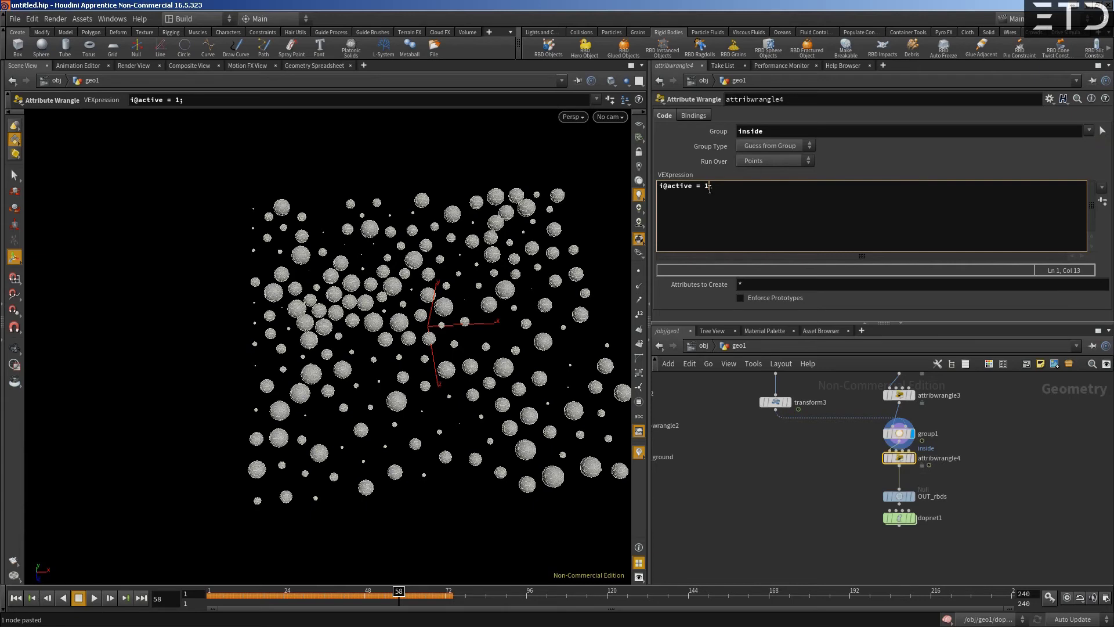
{"action": "type", "text": "1"}
In dopnet1, make rbdpackedobject1 overwrite only the active attribute from SOP
{"action": "double_click", "coordinate": [900, 518]}
{"action": "left_click", "coordinate": [888, 420]}
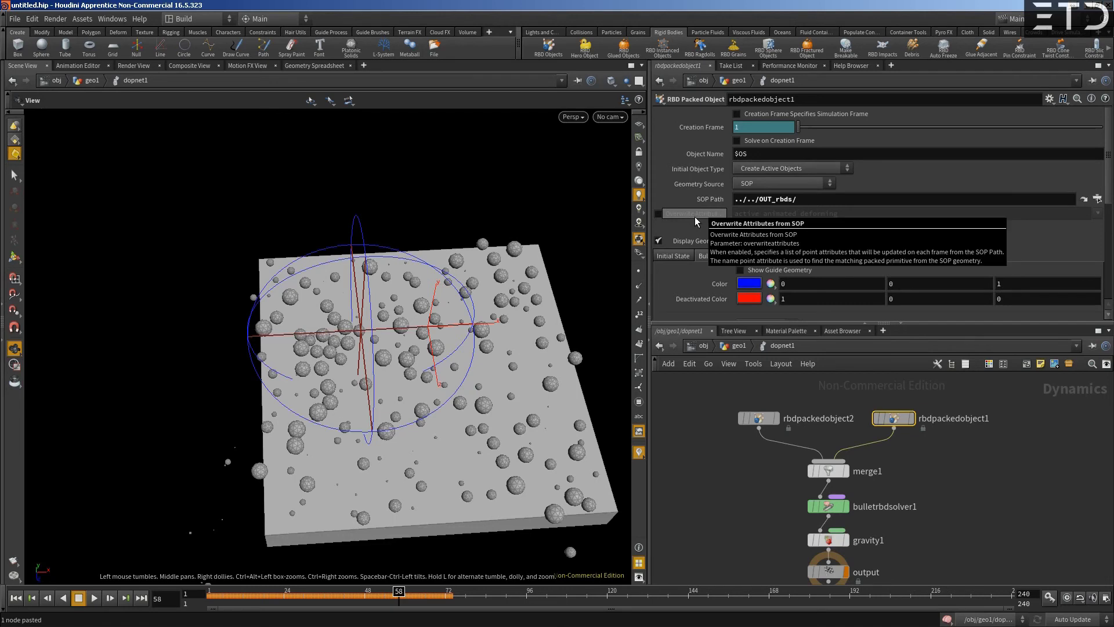
{"action": "left_click", "coordinate": [659, 214]}
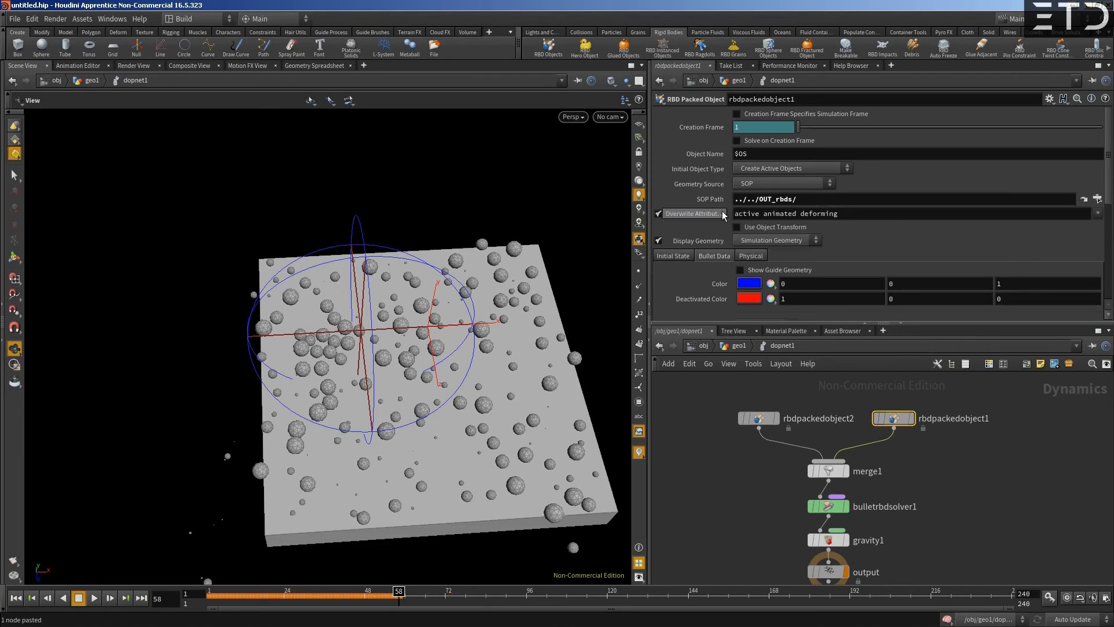
{"action": "left_click_drag", "start_coordinate": [759, 213], "coordinate": [987, 209]}
{"action": "key", "text": "BackSpace"}
{"action": "key", "text": "Return"}
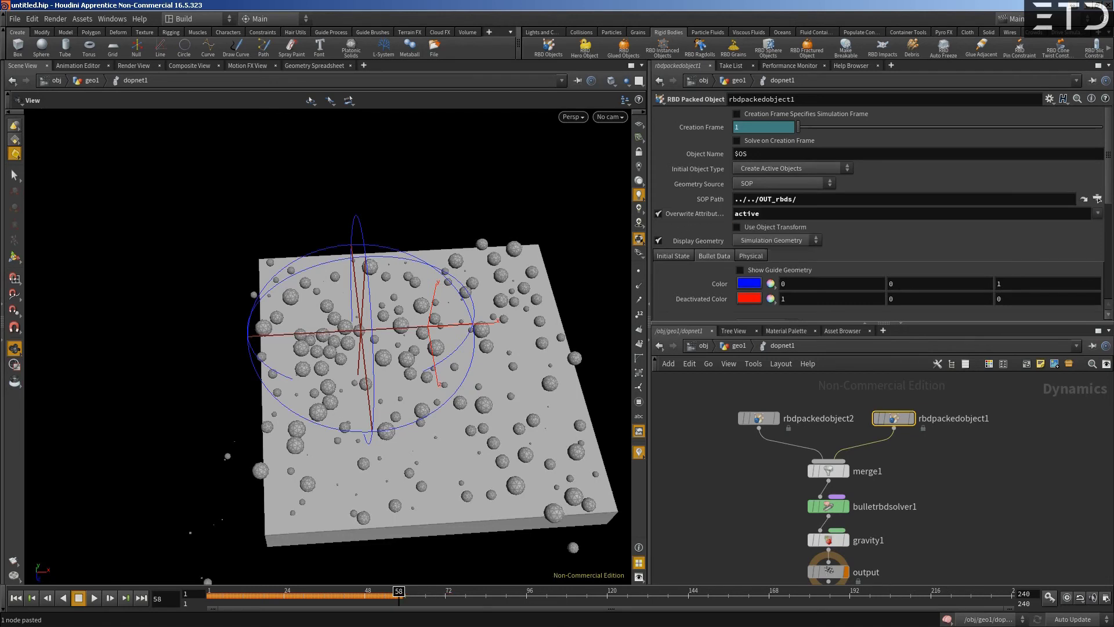
Orbit the view, scrub the simulation to watch the spheres fall, then rewind and return to geo1
{"action": "left_click_drag", "start_coordinate": [288, 606], "coordinate": [177, 590]}
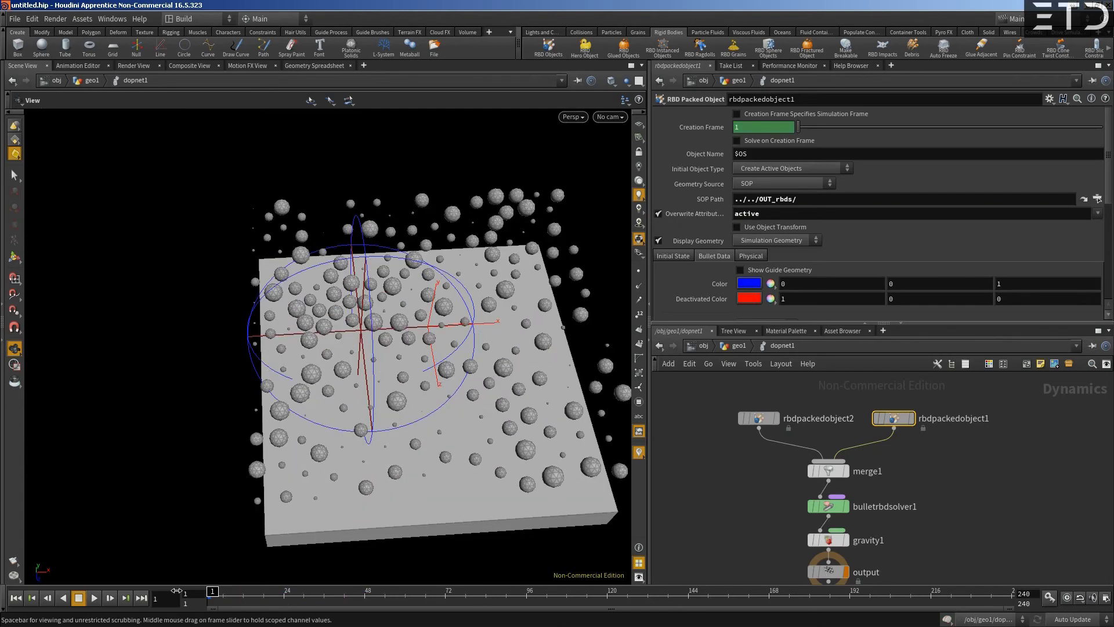
{"action": "left_click_drag", "start_coordinate": [485, 432], "coordinate": [524, 351]}
{"action": "left_click_drag", "start_coordinate": [400, 338], "coordinate": [489, 186]}
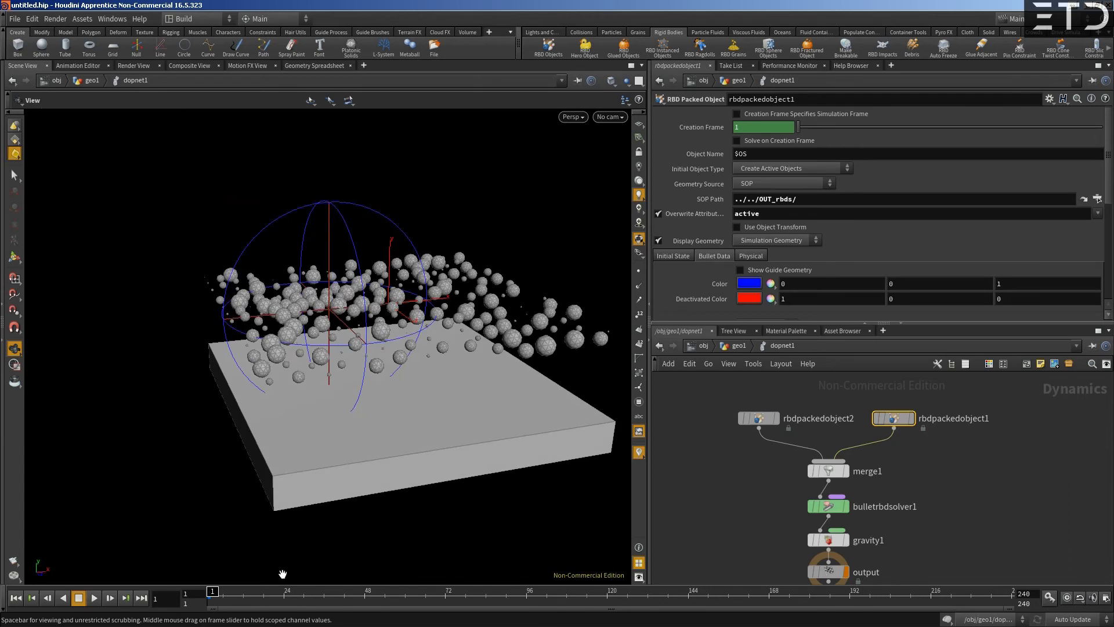
{"action": "left_click_drag", "start_coordinate": [207, 599], "coordinate": [577, 585]}
{"action": "key", "text": "ctrl+Up"}
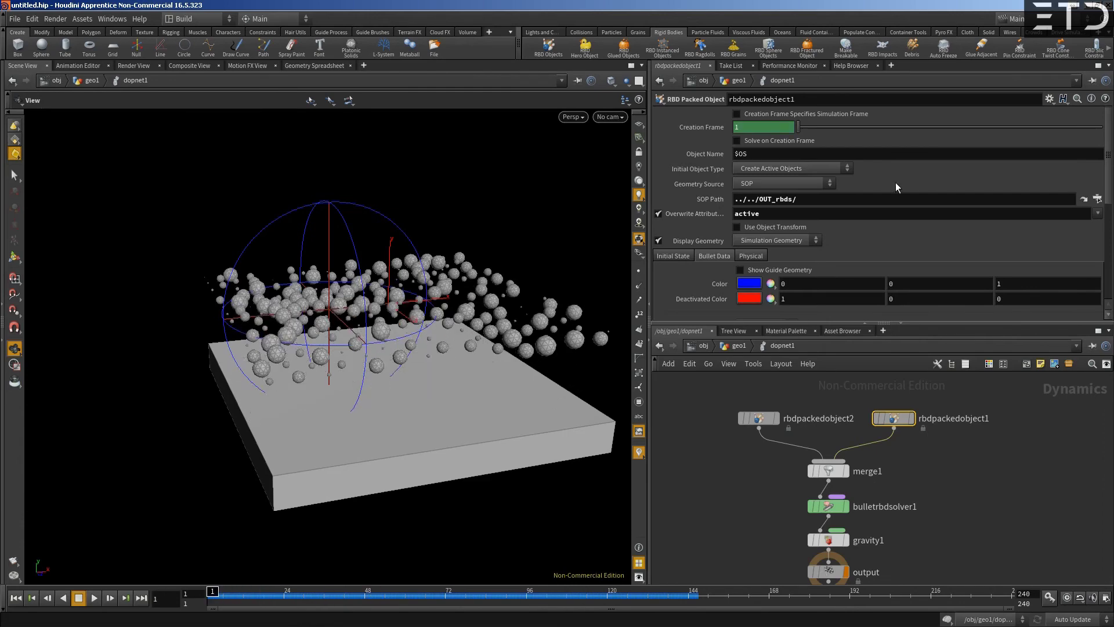
{"action": "key", "text": "u"}
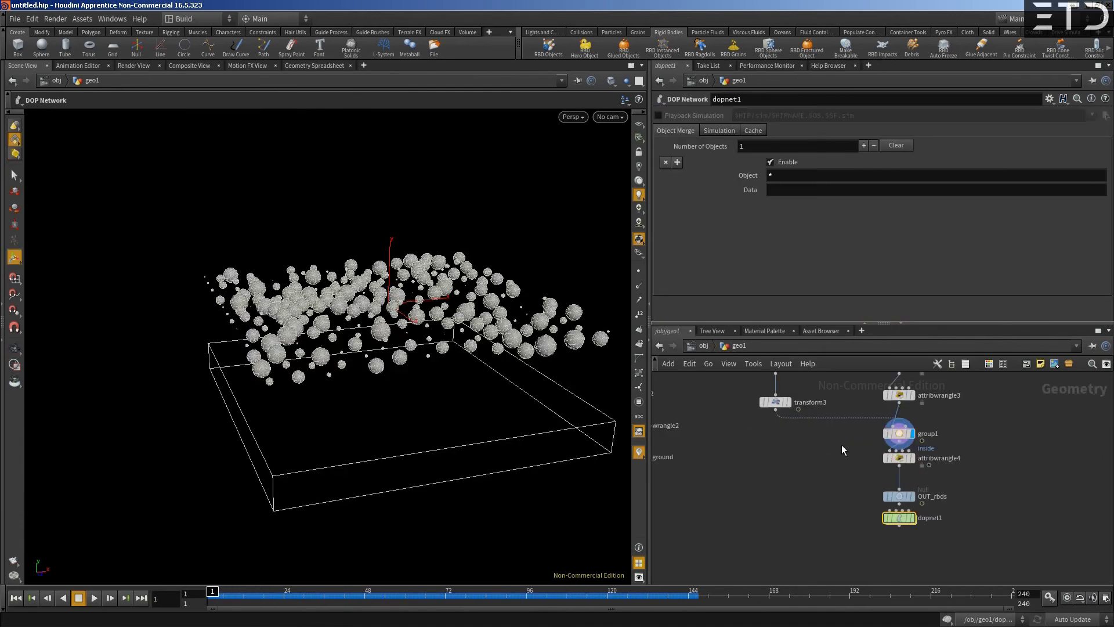
Move OUT_rbds and dopnet1 down and cut group1 and attribwrangle4 from the chain
{"action": "left_click", "coordinate": [830, 460], "text": "shift"}
{"action": "left_click_drag", "start_coordinate": [830, 459], "coordinate": [832, 494]}
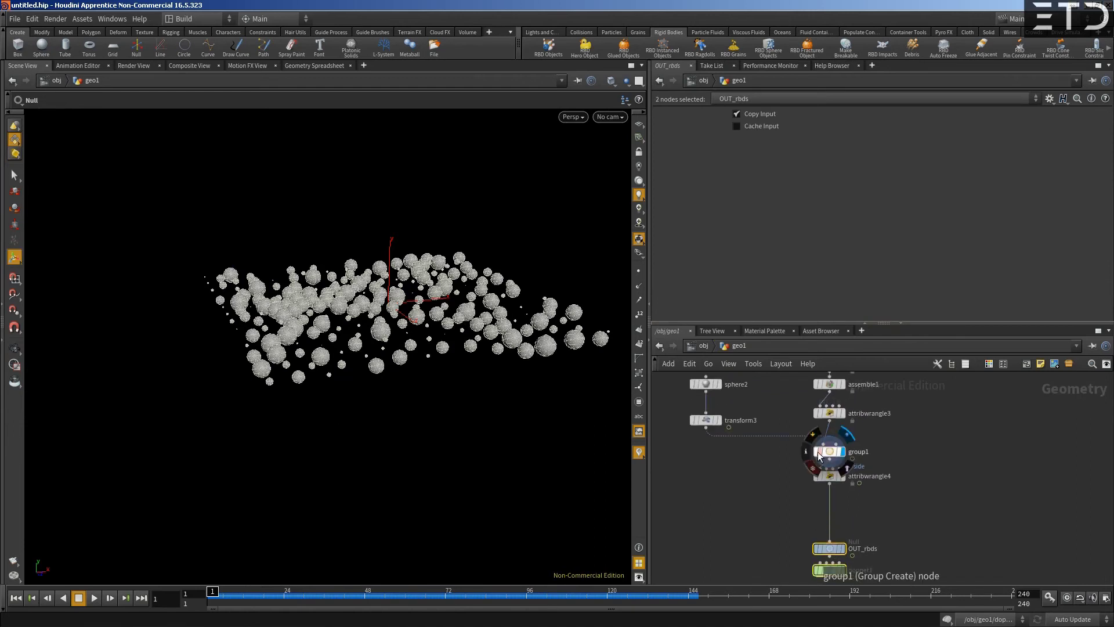
{"action": "middle_click_drag", "start_coordinate": [779, 458], "coordinate": [791, 465]}
{"action": "left_click_drag", "start_coordinate": [817, 448], "coordinate": [872, 497]}
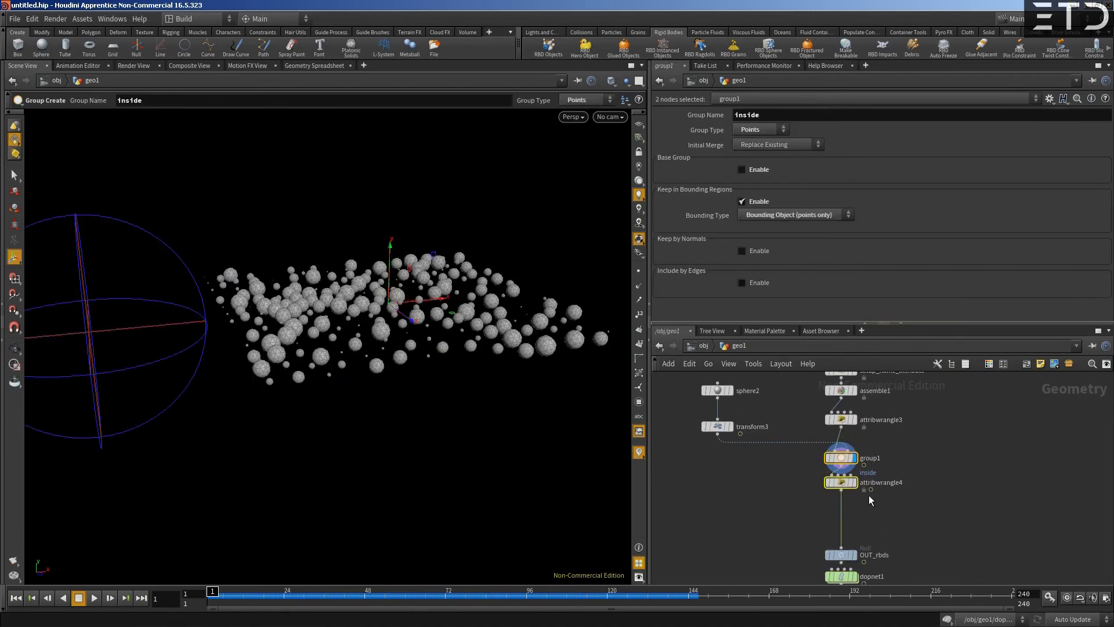
{"action": "key", "text": "ctrl+x"}
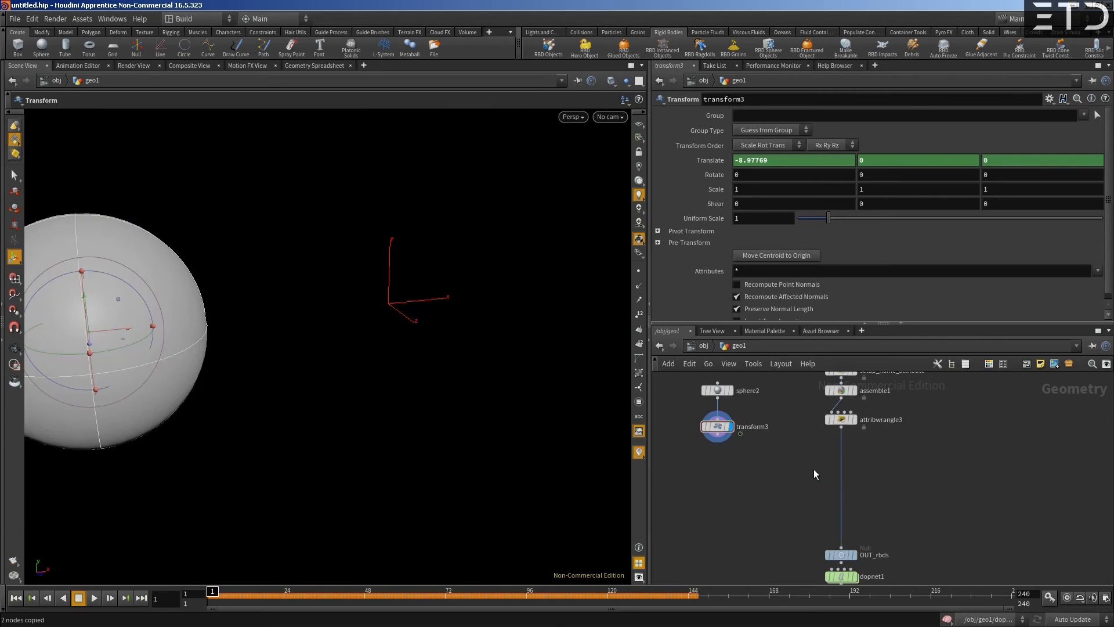
Drop a SOP solver after attribwrangle3, wire transform3 into its second input, and enter it
{"action": "key", "text": "Tab"}
{"action": "type", "text": "null"}
{"action": "key", "text": "Return"}
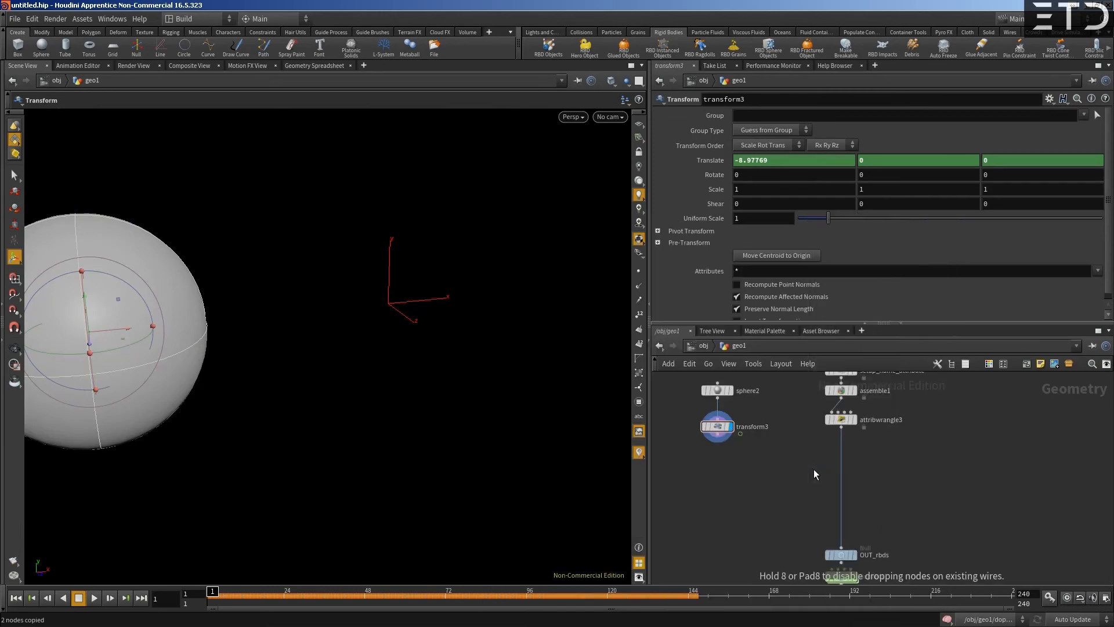
{"action": "left_click", "coordinate": [842, 461]}
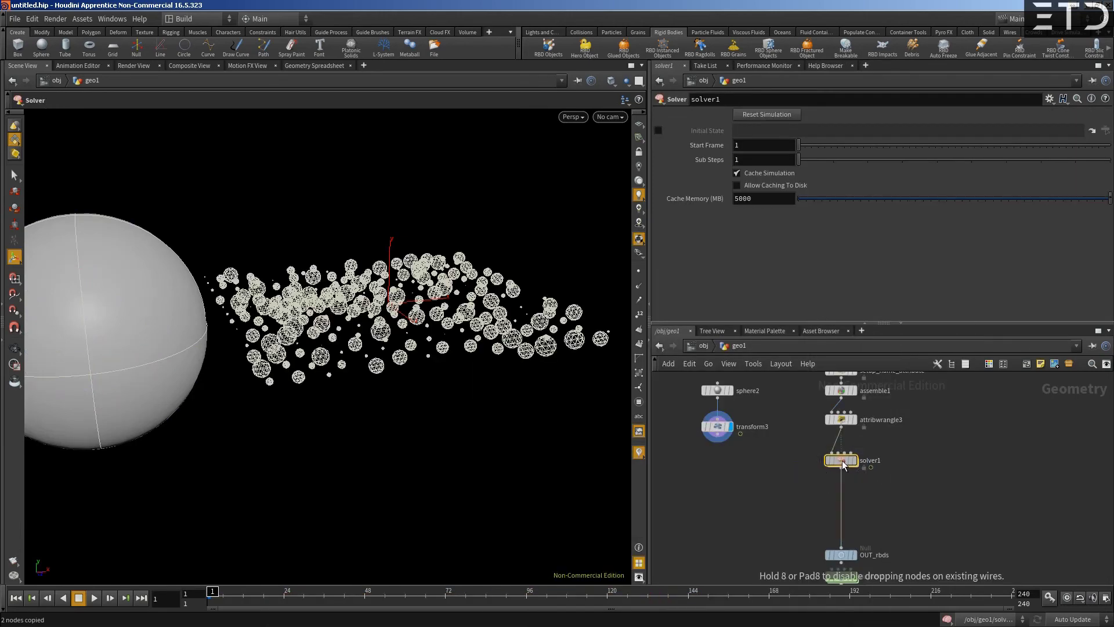
{"action": "left_click_drag", "start_coordinate": [718, 442], "coordinate": [837, 456]}
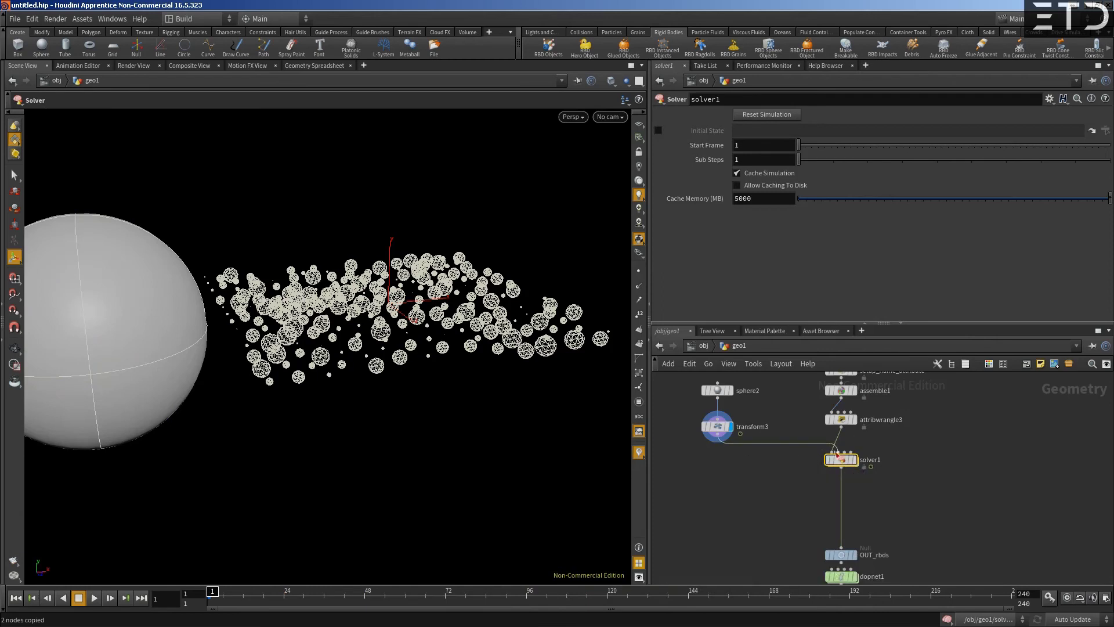
{"action": "double_click", "coordinate": [840, 459]}
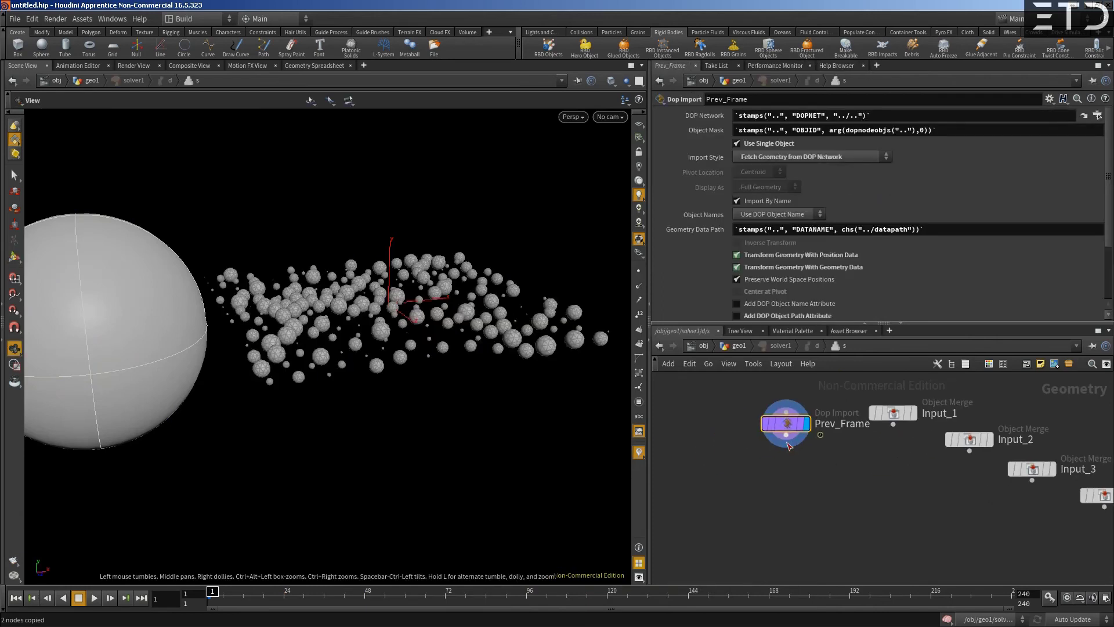
Paste group1 and attribwrangle4 inside, wiring Prev_Frame and Input_2 into group1, and display attribwrangle4
{"action": "left_click", "coordinate": [788, 442]}
{"action": "key", "text": "ctrl+v"}
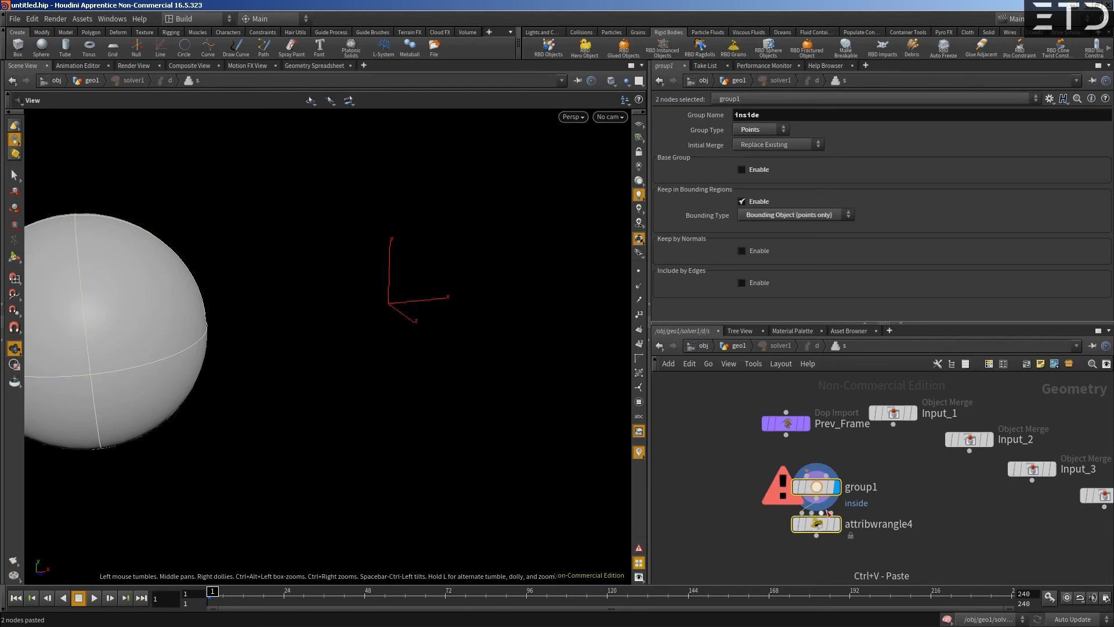
{"action": "left_click", "coordinate": [810, 490]}
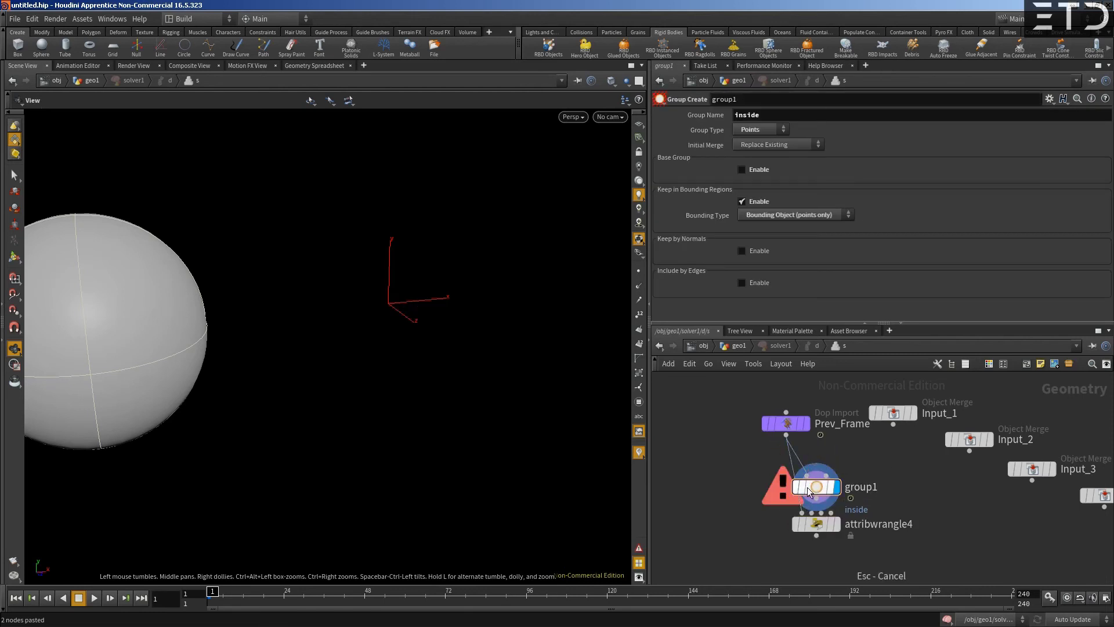
{"action": "left_click_drag", "start_coordinate": [826, 474], "coordinate": [786, 486]}
{"action": "left_click_drag", "start_coordinate": [815, 521], "coordinate": [779, 521]}
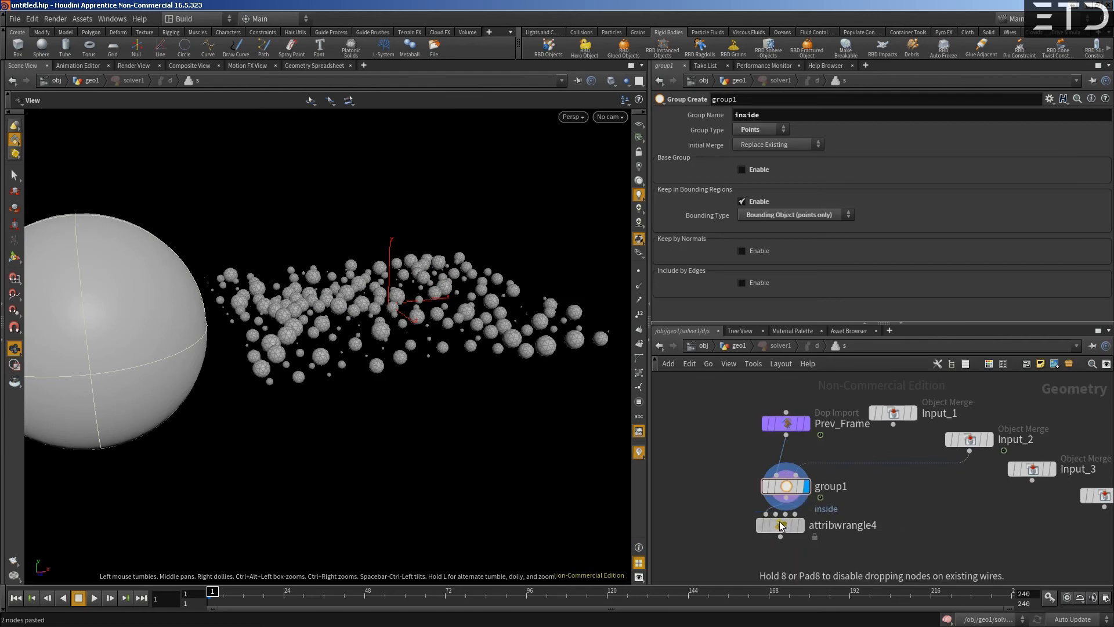
{"action": "left_click", "coordinate": [806, 526]}
{"action": "left_click", "coordinate": [785, 524]}
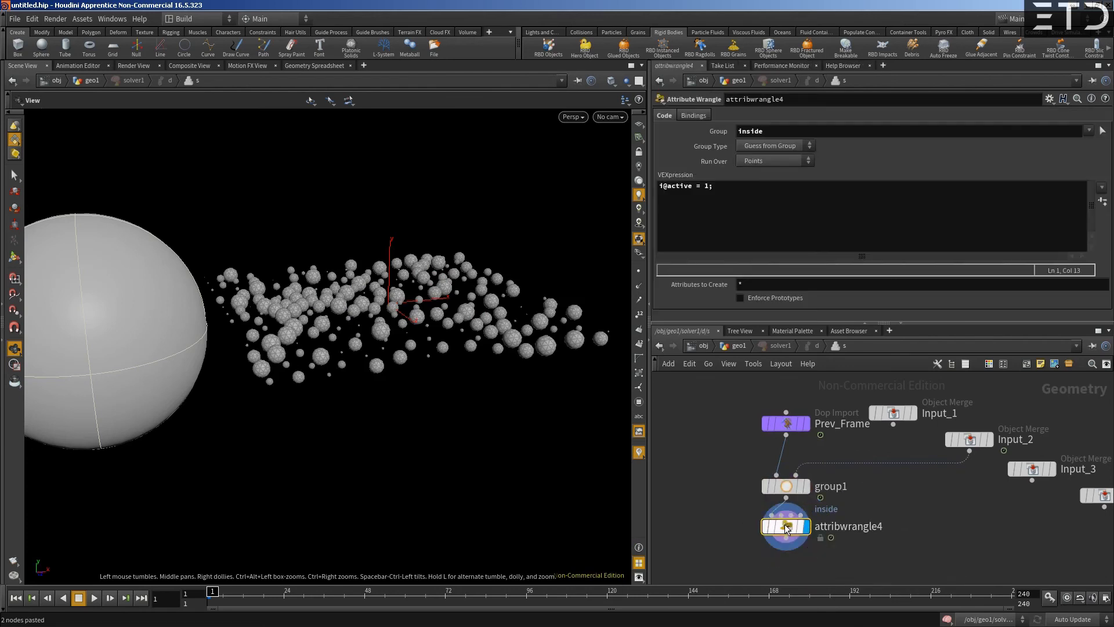
{"action": "left_click", "coordinate": [740, 345]}
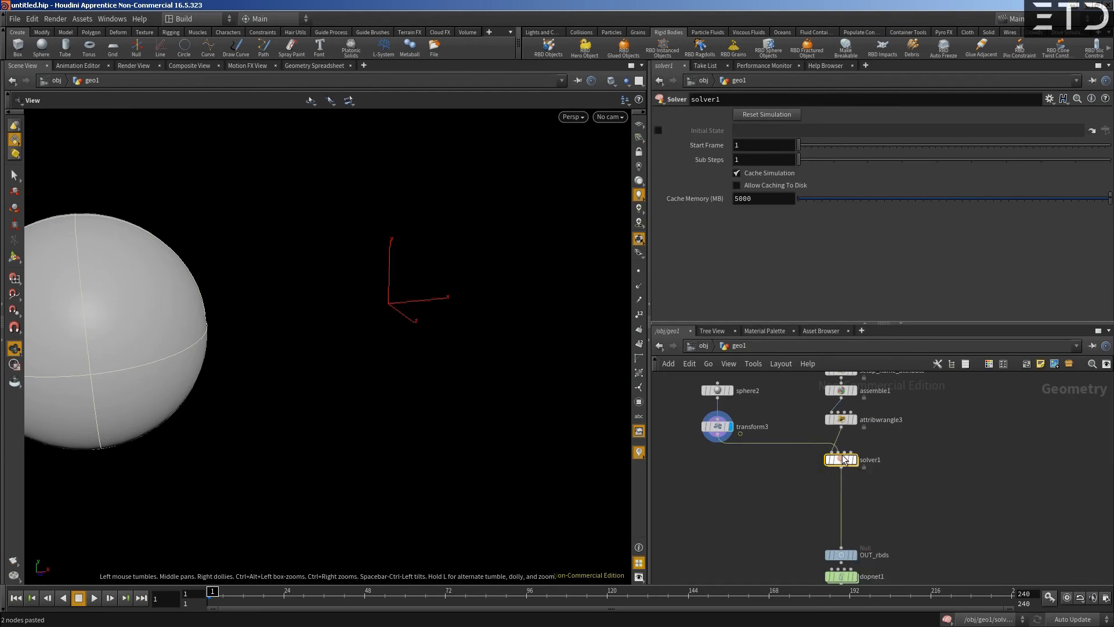
{"action": "double_click", "coordinate": [844, 460]}
{"action": "middle_click_drag", "start_coordinate": [744, 503], "coordinate": [710, 471]}
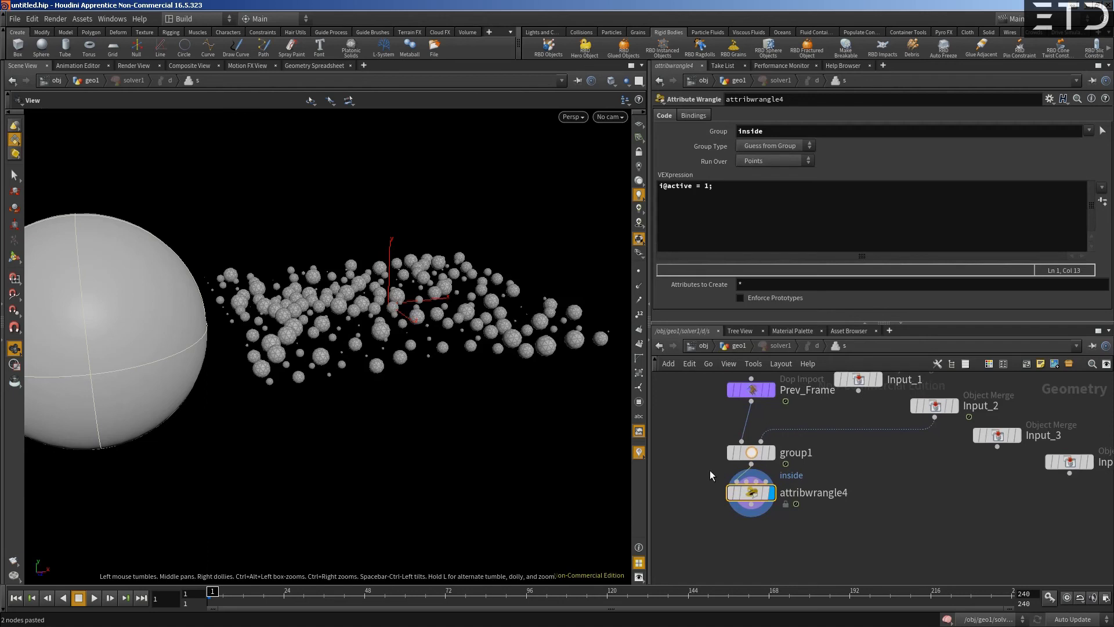
{"action": "mouse_move", "coordinate": [747, 496]}
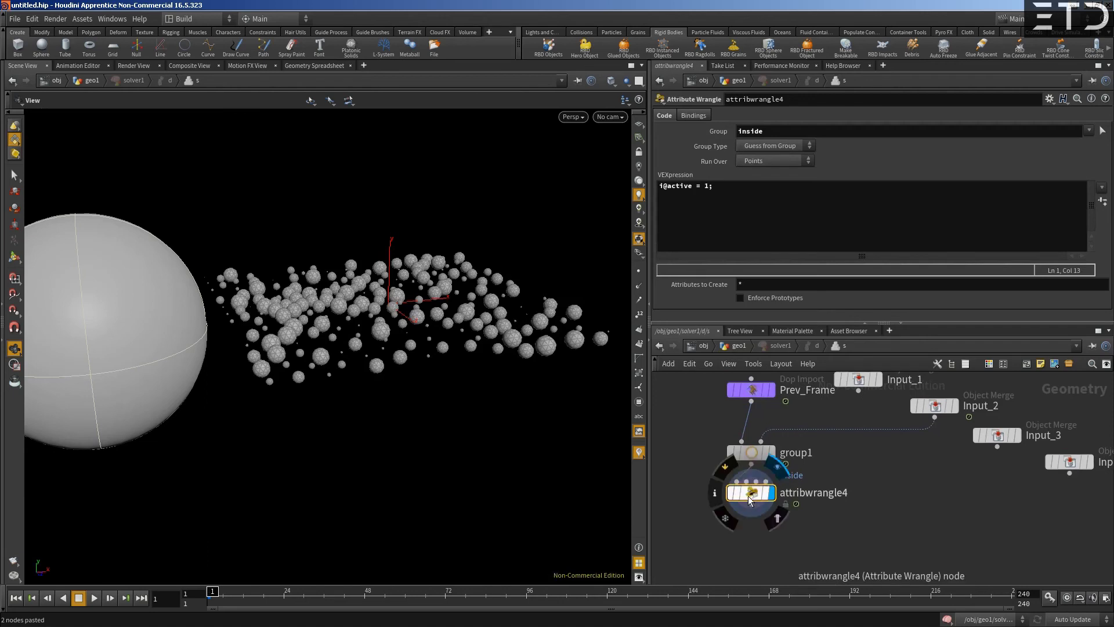
{"action": "left_click", "coordinate": [738, 346]}
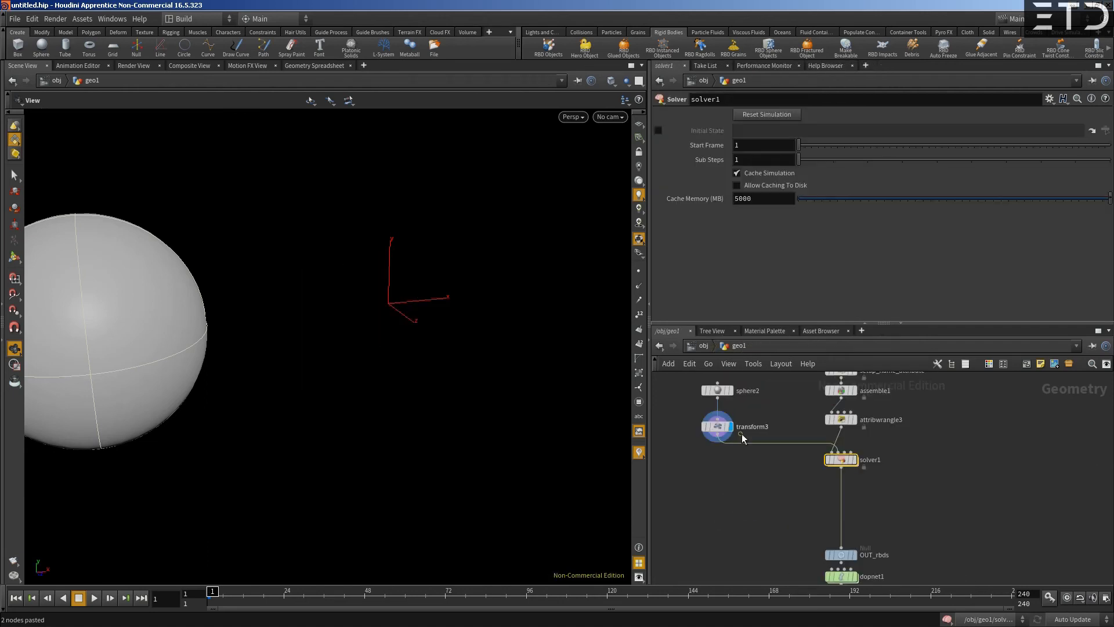
{"action": "double_click", "coordinate": [839, 462]}
{"action": "left_click", "coordinate": [760, 504]}
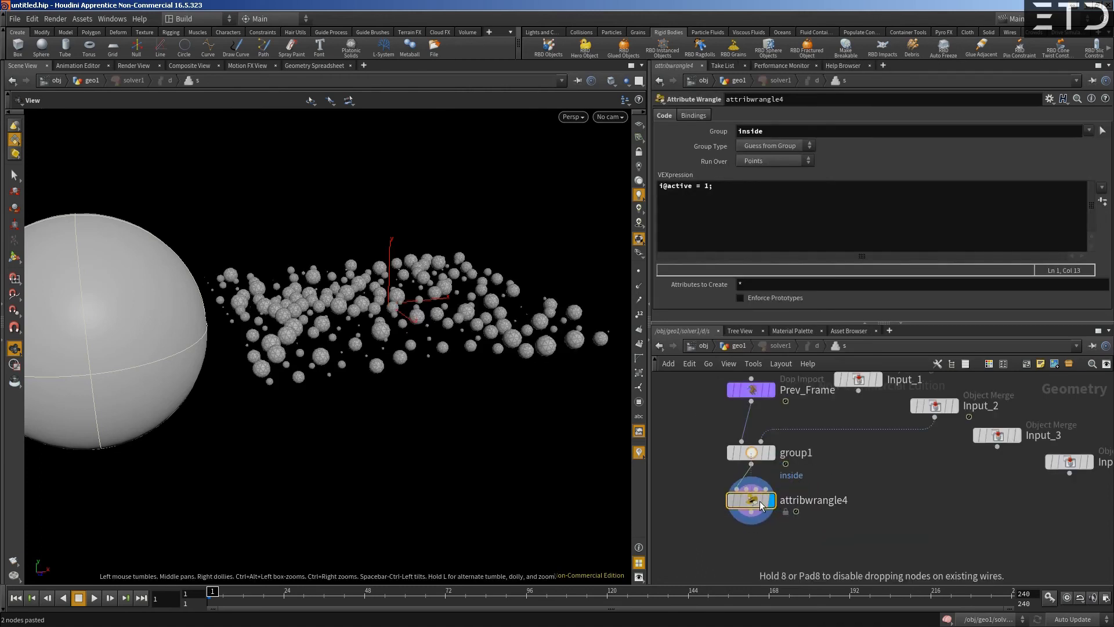
{"action": "left_click_drag", "start_coordinate": [762, 505], "coordinate": [762, 494]}
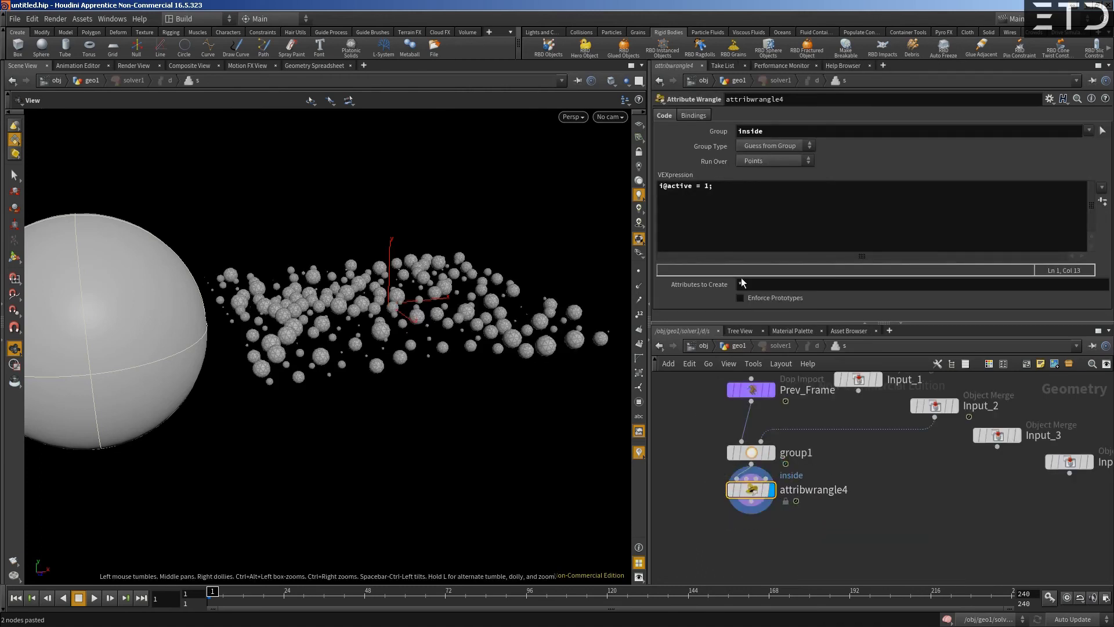
{"action": "left_click", "coordinate": [658, 187]}
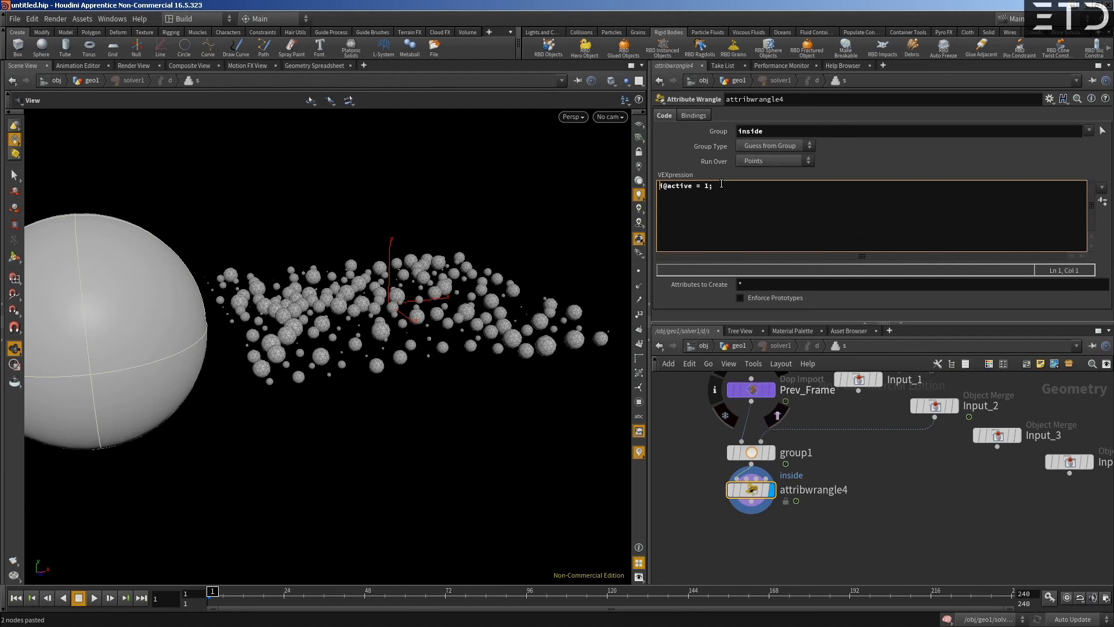
{"action": "type", "text": "if"}
{"action": "key", "text": "BackSpace"}
{"action": "key", "text": "BackSpace"}
Back in geo1, show solver1's output in the Geometry Spreadsheet
{"action": "left_click", "coordinate": [739, 346]}
{"action": "left_click", "coordinate": [315, 65]}
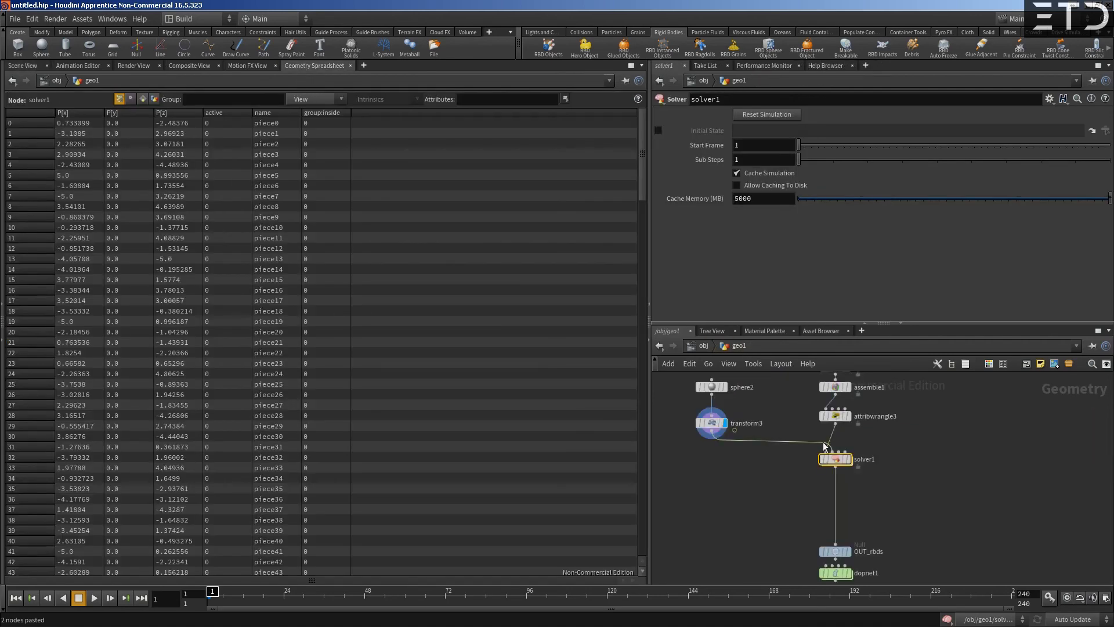
{"action": "left_click", "coordinate": [848, 459]}
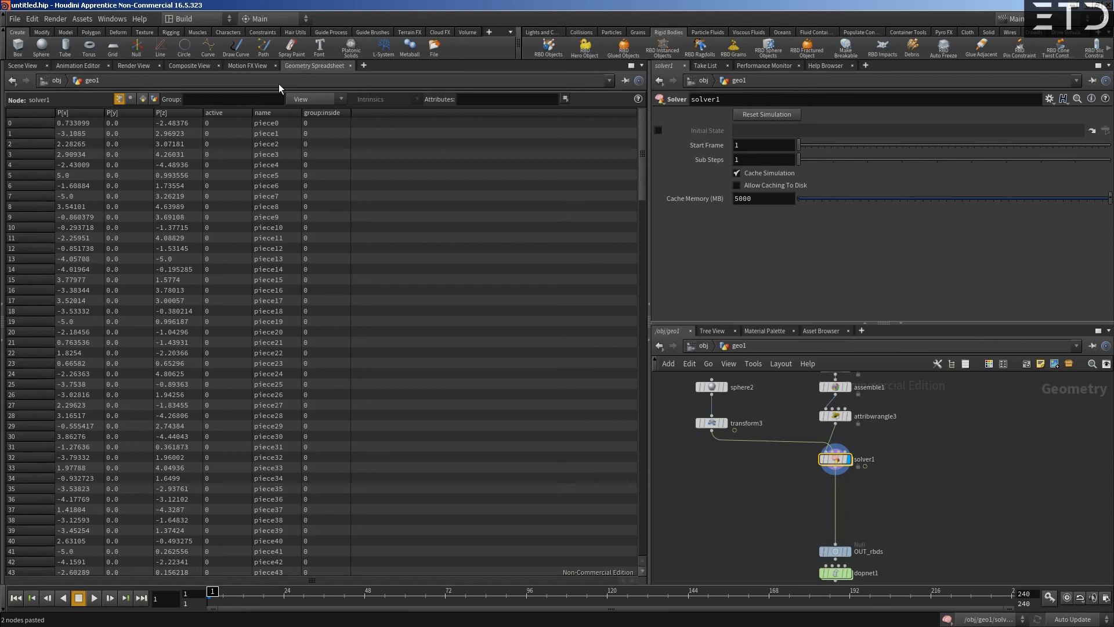
Hide all attributes except 'active', then scrub to frame 53 and back to watch pieces turn 1
{"action": "left_click", "coordinate": [301, 100]}
{"action": "left_click", "coordinate": [314, 141]}
{"action": "left_click", "coordinate": [306, 100]}
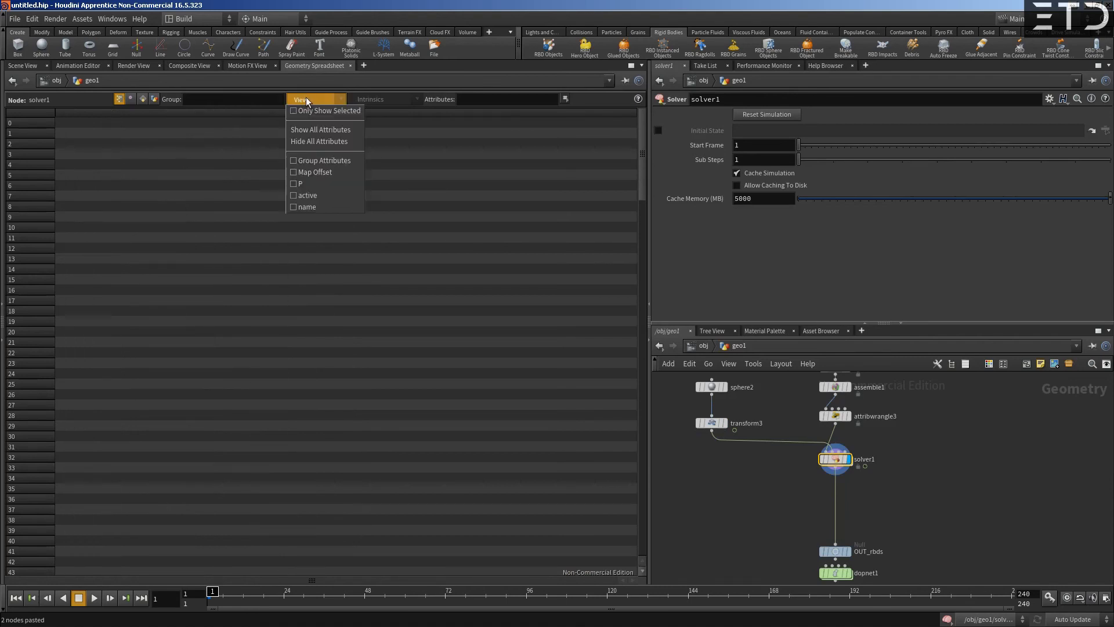
{"action": "left_click", "coordinate": [299, 195]}
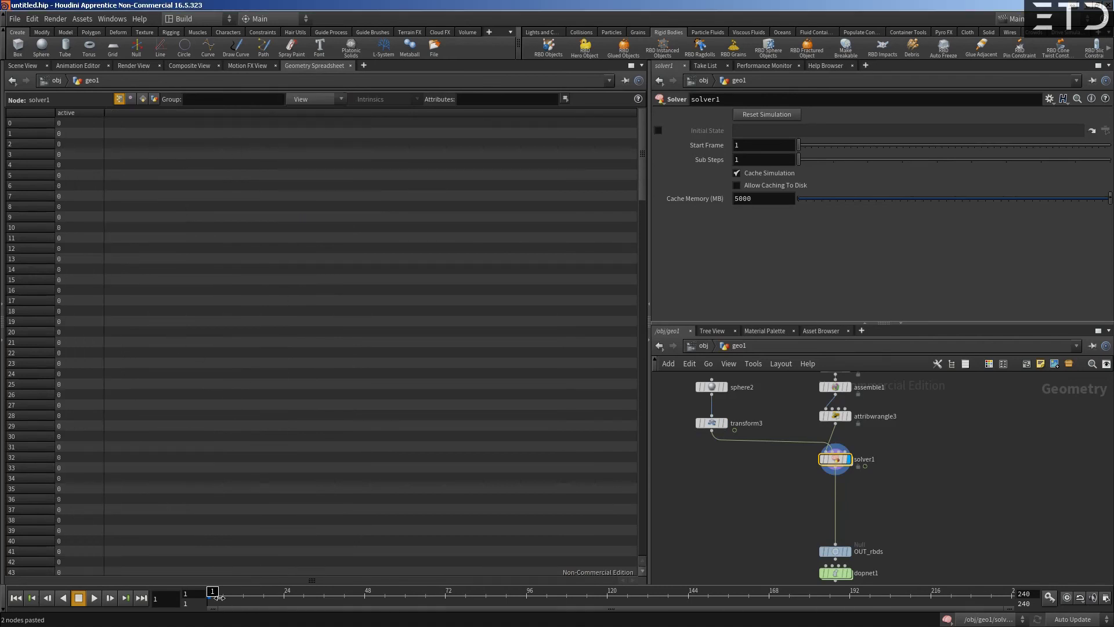
{"action": "left_click_drag", "start_coordinate": [219, 596], "coordinate": [1041, 621]}
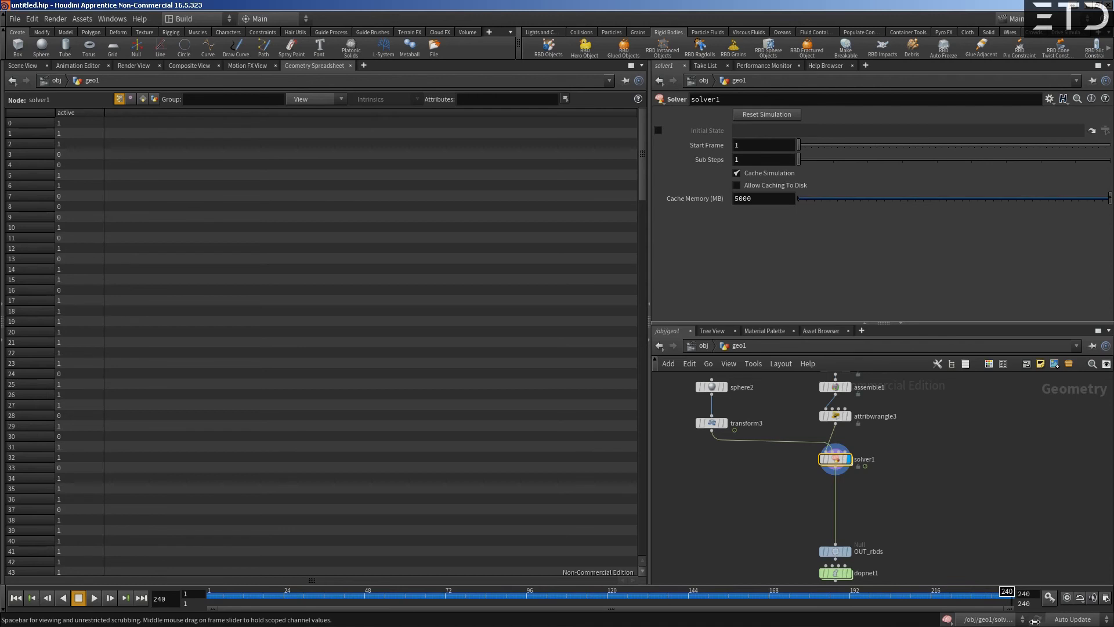
{"action": "left_click_drag", "start_coordinate": [783, 597], "coordinate": [212, 599]}
In Scene View, stack OUT_rbds and dopnet1 under solver1, then enter dopnet1
{"action": "left_click", "coordinate": [21, 66]}
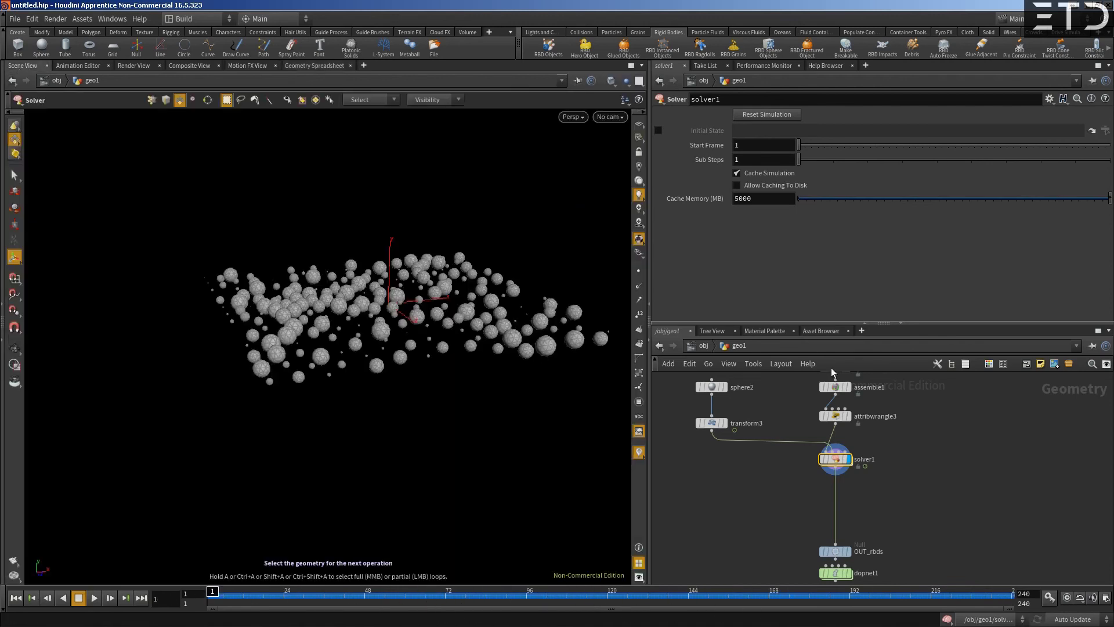
{"action": "middle_click_drag", "start_coordinate": [818, 498], "coordinate": [830, 473]}
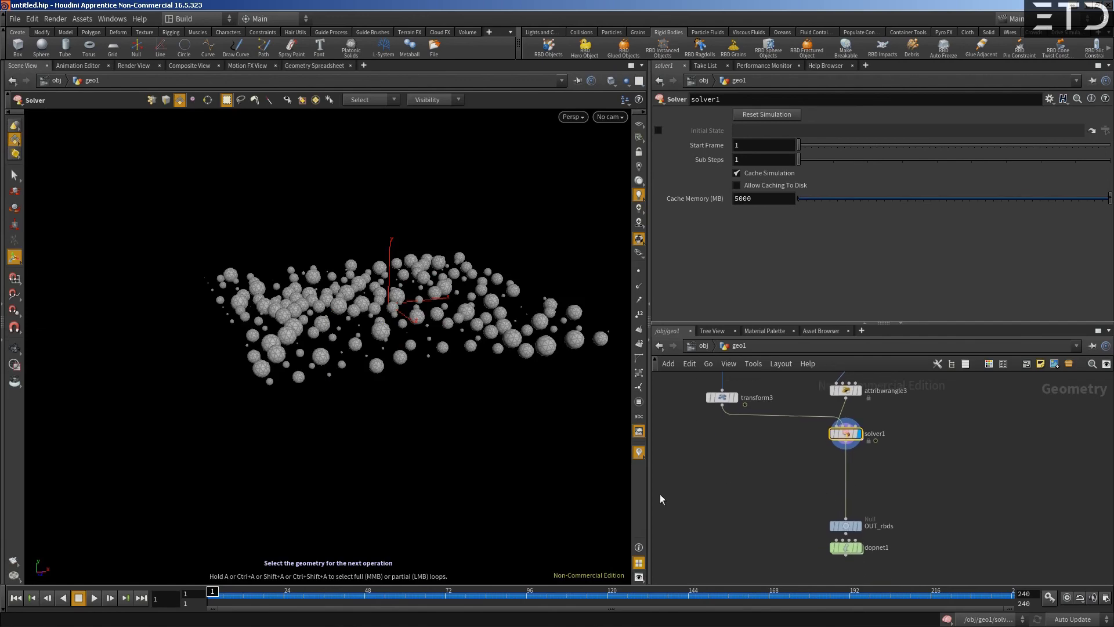
{"action": "left_click_drag", "start_coordinate": [846, 525], "coordinate": [846, 478]}
{"action": "left_click_drag", "start_coordinate": [851, 552], "coordinate": [852, 525]}
{"action": "double_click", "coordinate": [851, 526]}
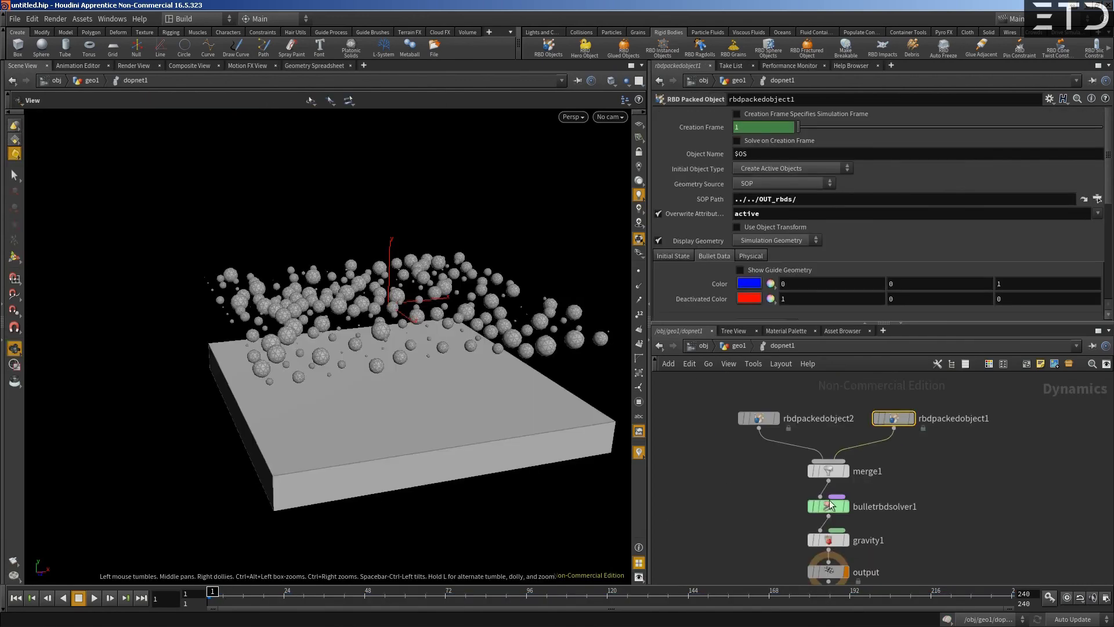
Scrub the timeline to simulate the spheres dropping onto the ground box, then return to geo1
{"action": "left_click", "coordinate": [213, 593]}
{"action": "left_click_drag", "start_coordinate": [242, 593], "coordinate": [212, 595]}
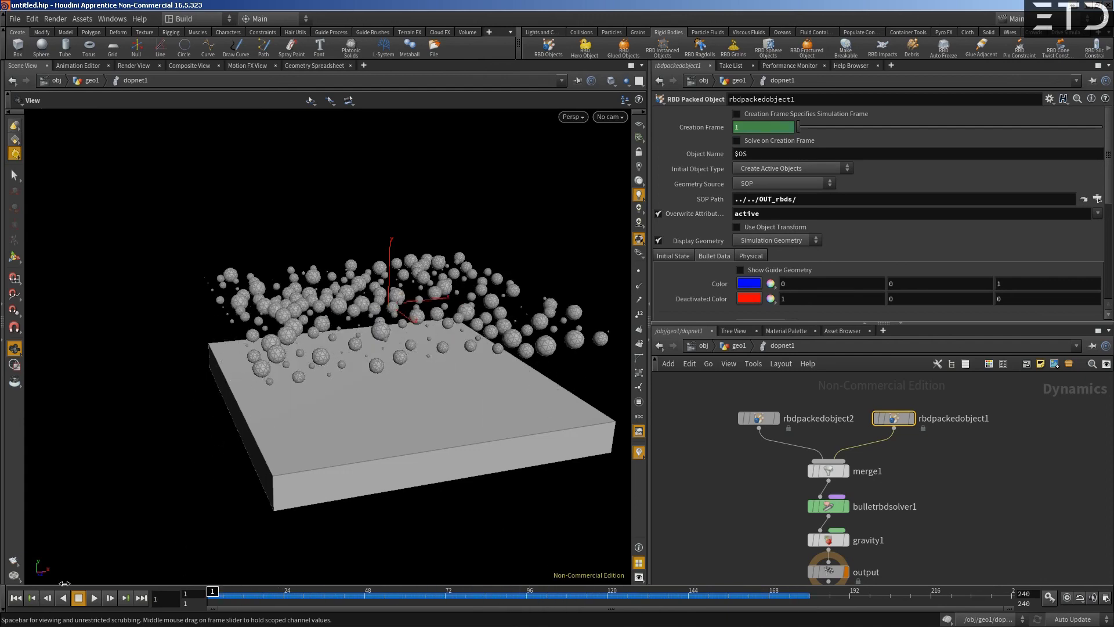
{"action": "left_click", "coordinate": [727, 347]}
{"action": "middle_click_drag", "start_coordinate": [836, 468], "coordinate": [860, 509]}
{"action": "scroll", "coordinate": [838, 479], "scroll_direction": "down", "scroll_amount": 3}
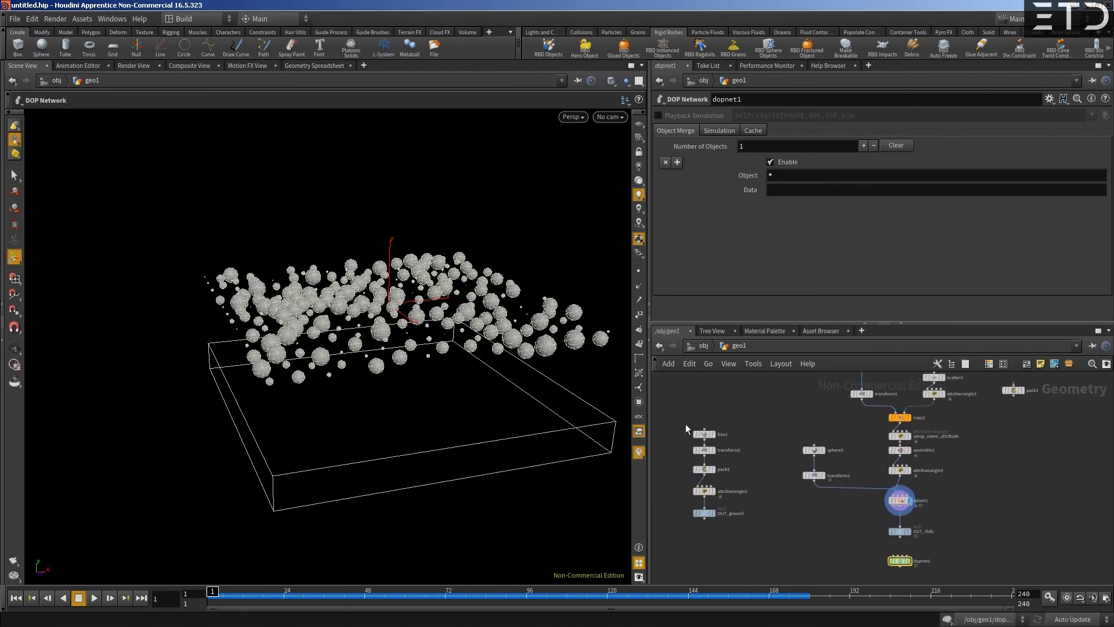
Move the box1-to-OUT_ground chain closer to the sphere2 and solver nodes
{"action": "left_click_drag", "start_coordinate": [686, 429], "coordinate": [762, 538]}
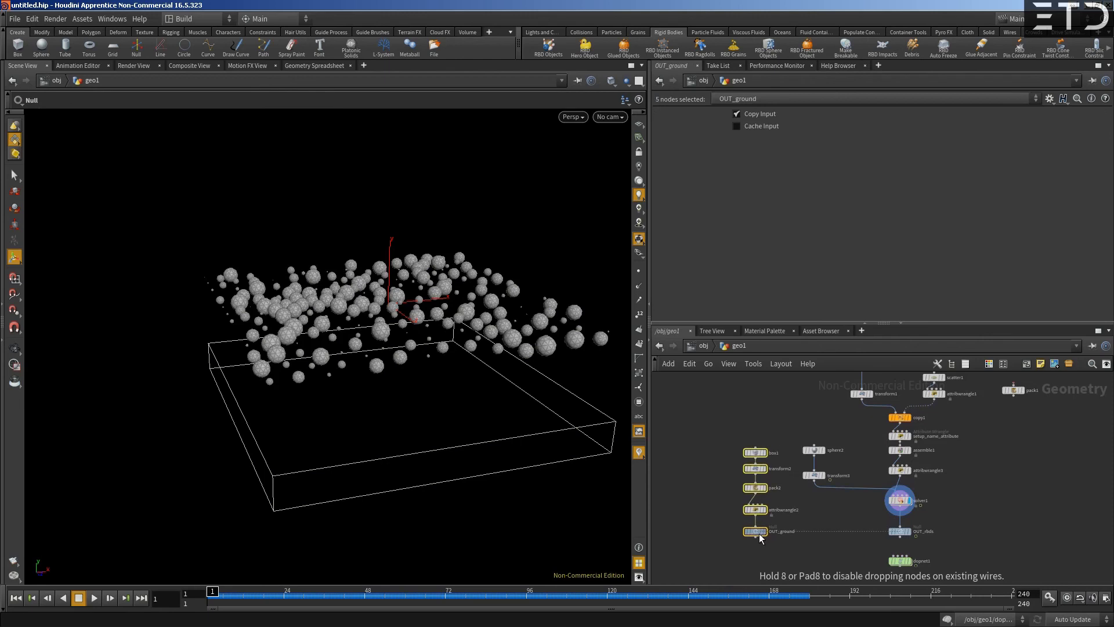
{"action": "left_click", "coordinate": [726, 490]}
{"action": "scroll", "coordinate": [824, 505], "scroll_direction": "up", "scroll_amount": 4}
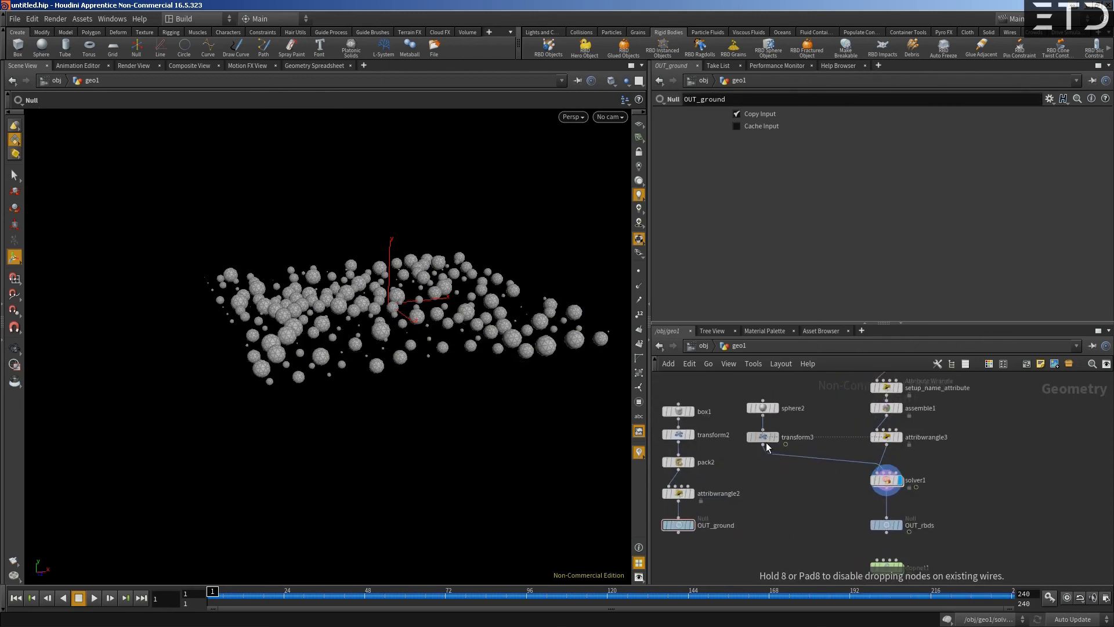
{"action": "scroll", "coordinate": [841, 473], "scroll_direction": "down", "scroll_amount": 3}
{"action": "scroll", "coordinate": [792, 458], "scroll_direction": "down", "scroll_amount": 2}
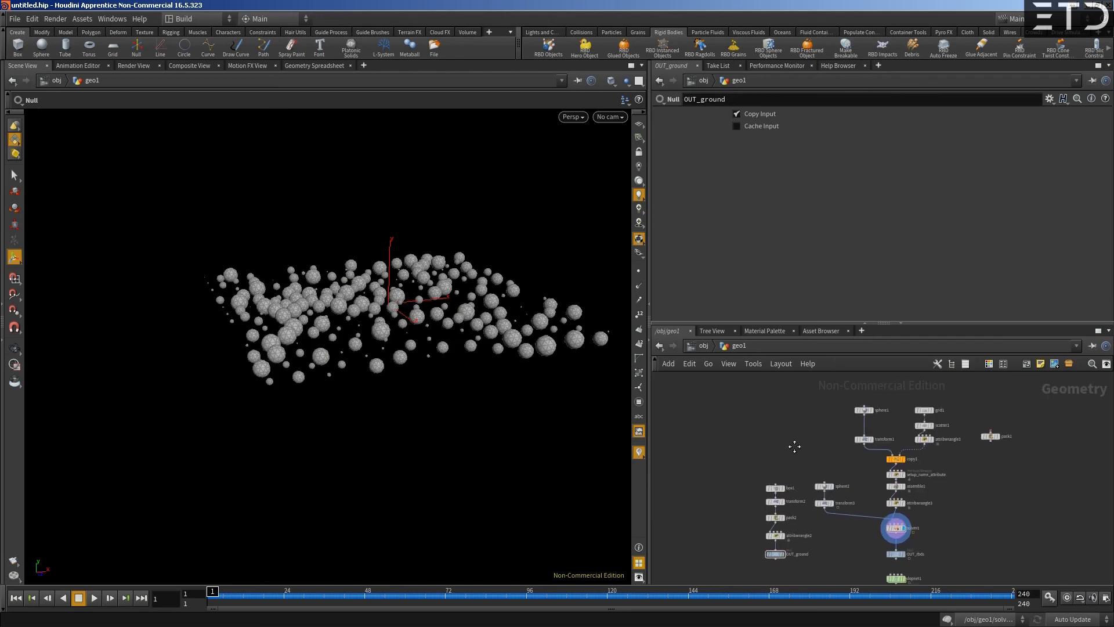
{"action": "mouse_move", "coordinate": [803, 493]}
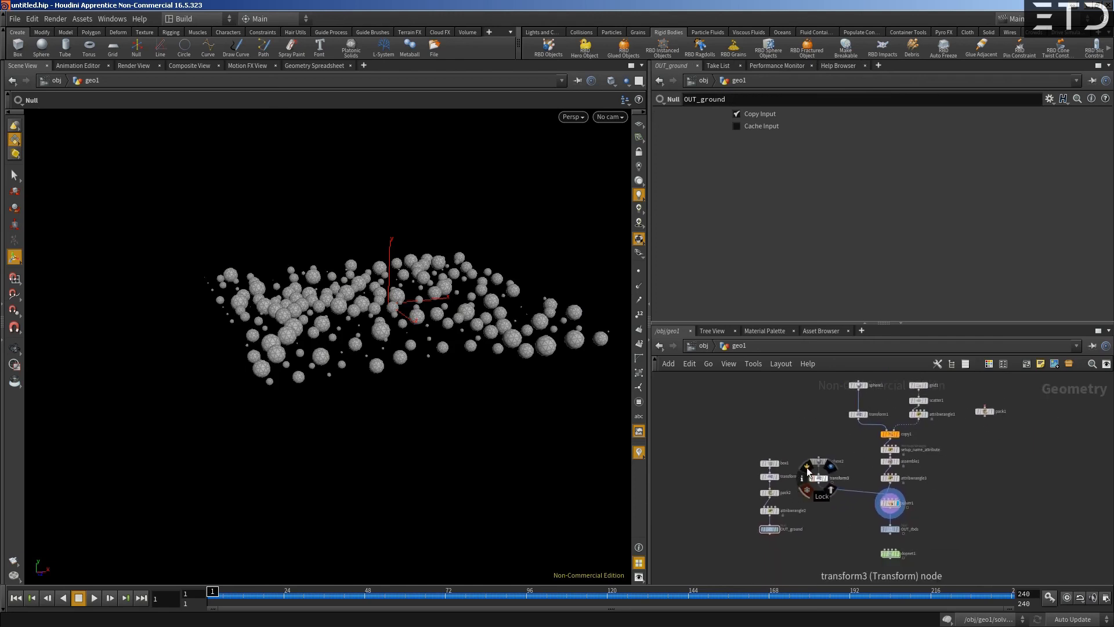
{"action": "middle_click_drag", "start_coordinate": [806, 439], "coordinate": [780, 445]}
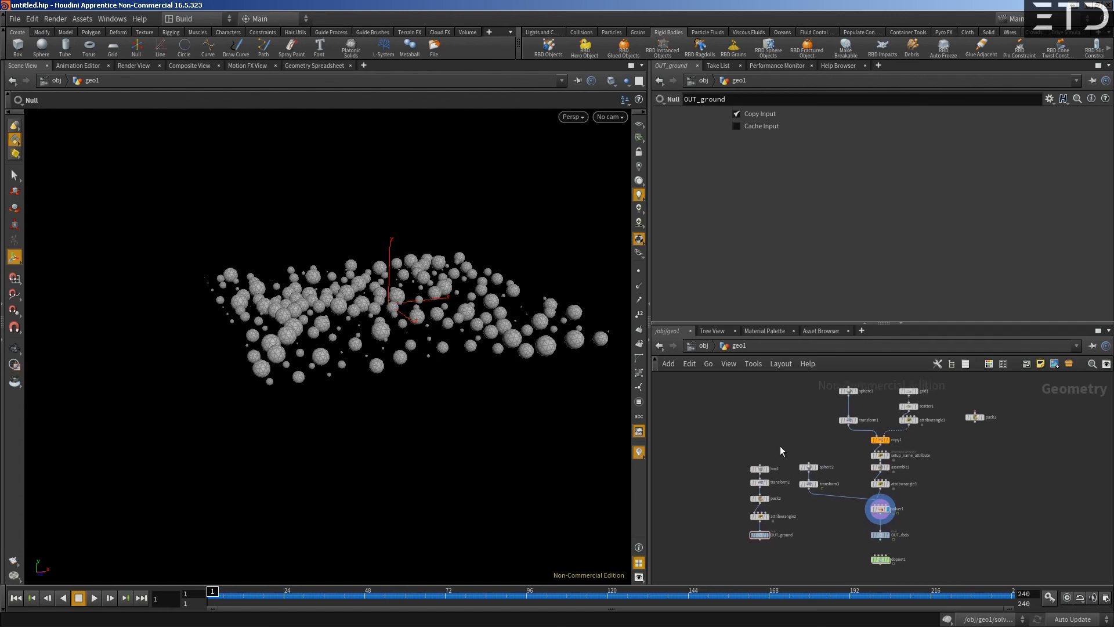
{"action": "scroll", "coordinate": [792, 437], "scroll_direction": "up", "scroll_amount": 3}
Enlarge the network editor pane and recentre the view on the nodes
{"action": "left_click_drag", "start_coordinate": [793, 329], "coordinate": [792, 256]}
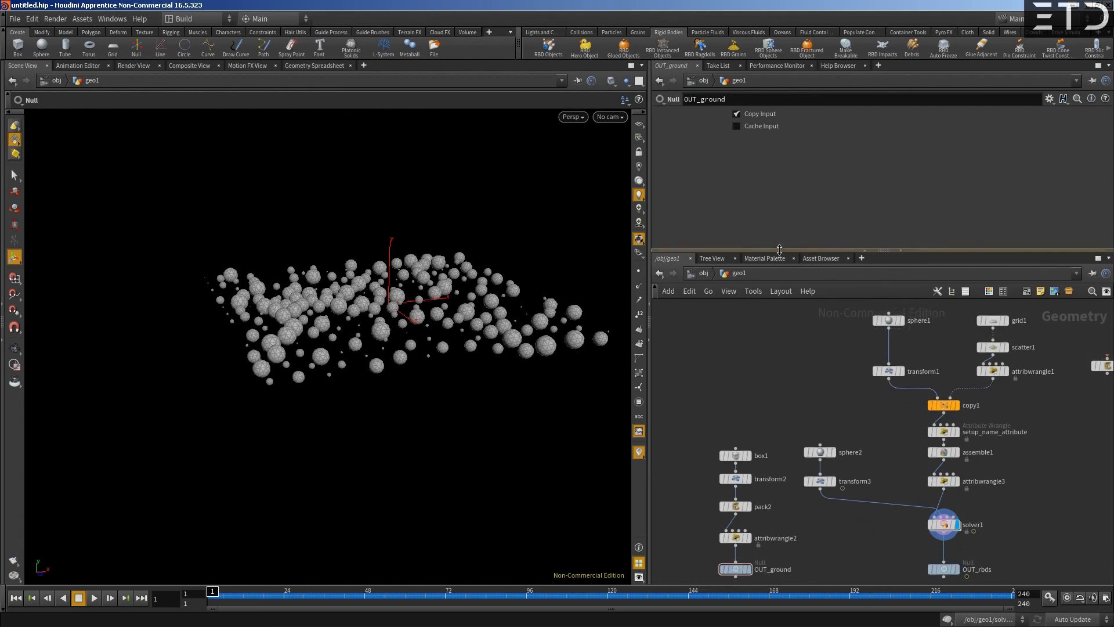
{"action": "scroll", "coordinate": [764, 360], "scroll_direction": "down", "scroll_amount": 2}
{"action": "middle_click_drag", "start_coordinate": [765, 360], "coordinate": [791, 391]}
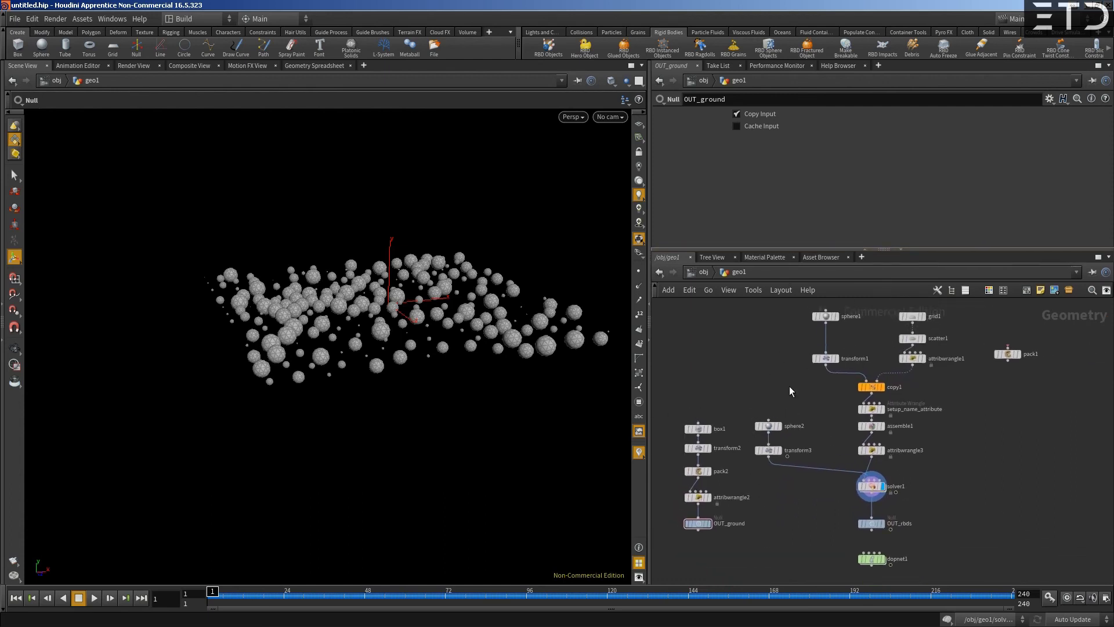